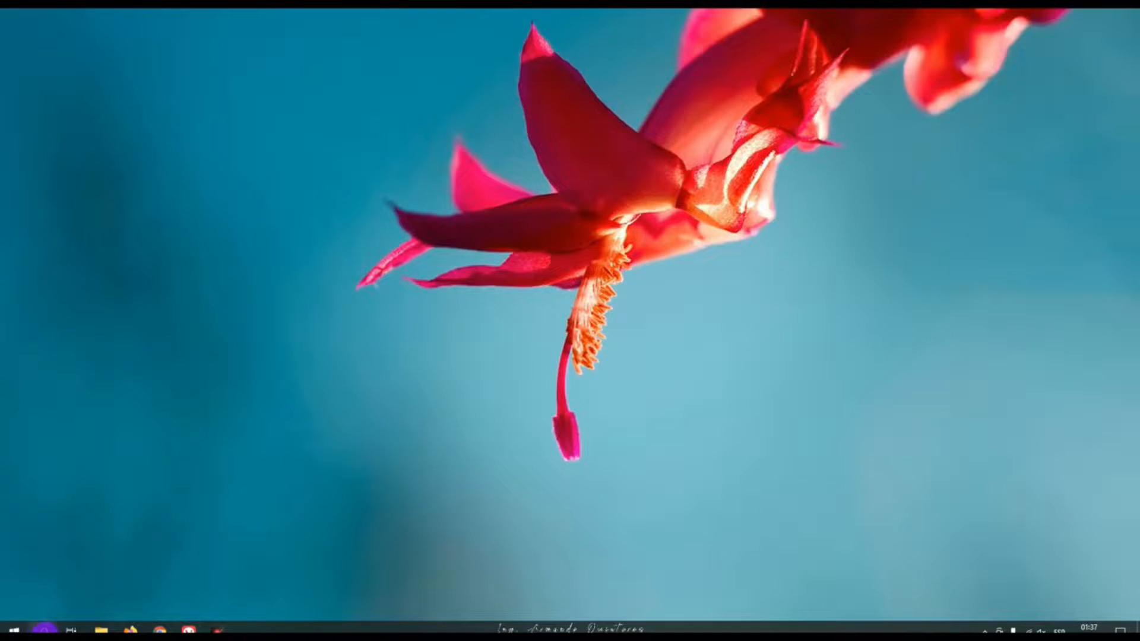
# Search Windows for "exce" and launch Excel from the results
pyautogui.click(44, 629)
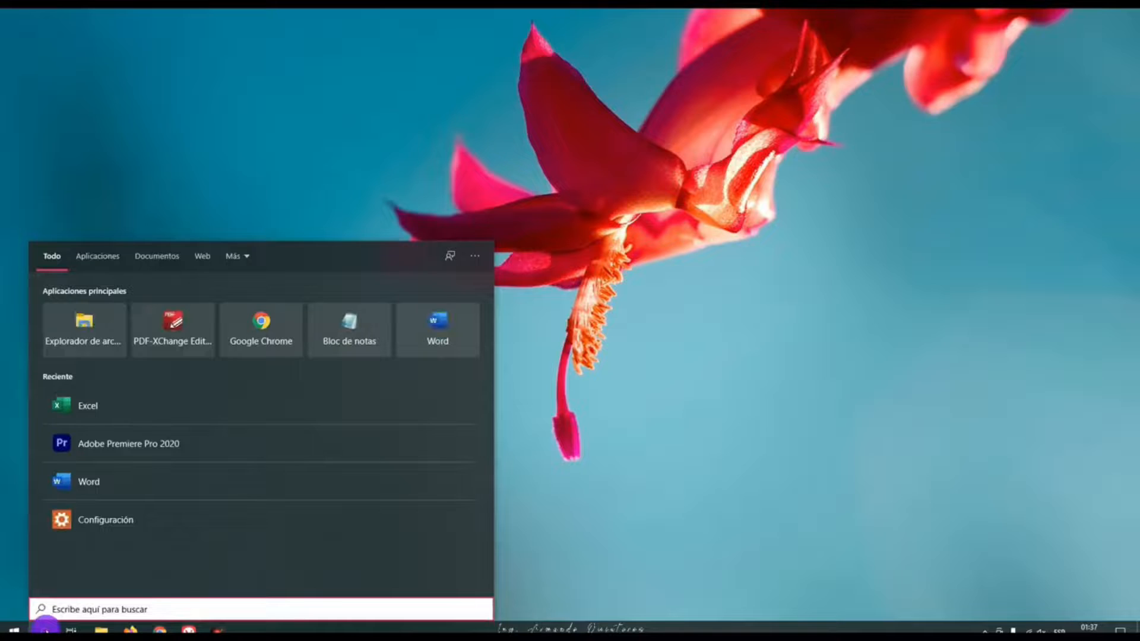
pyautogui.write('exce')
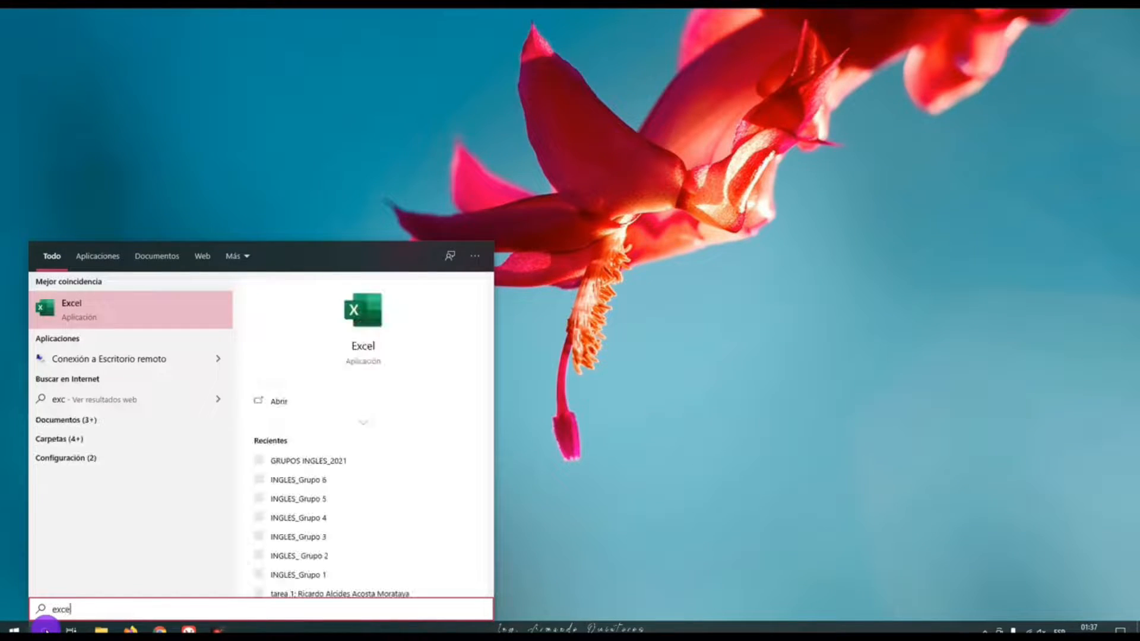
pyautogui.click(67, 316)
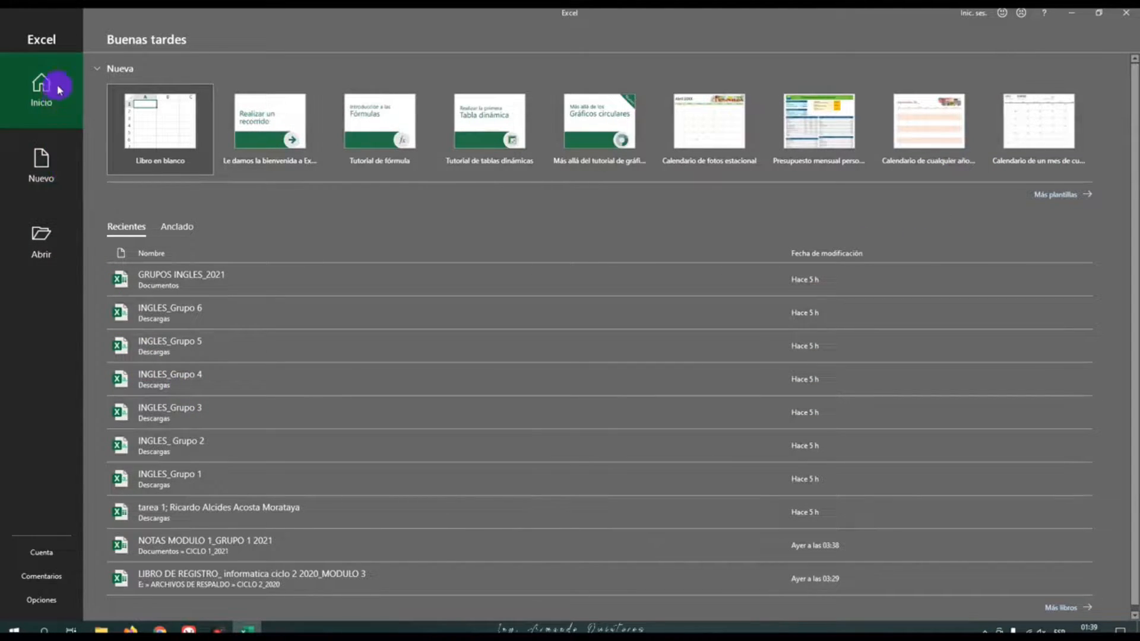
# Look through the Nuevo and Abrir pages of the start screen, and close Excel
pyautogui.click(42, 173)
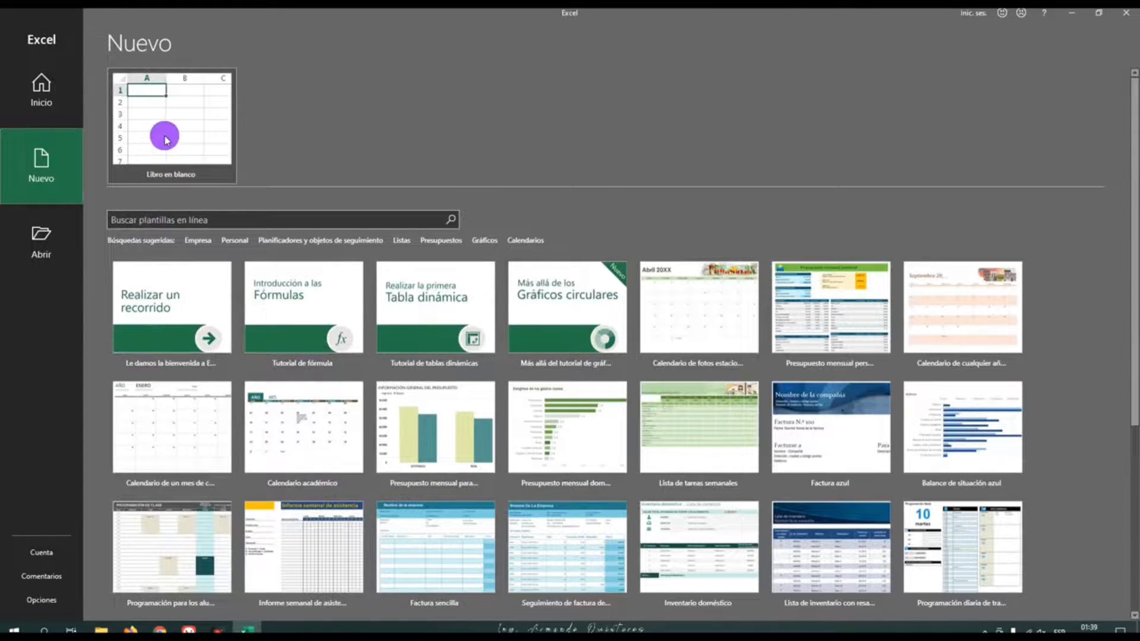
pyautogui.click(37, 246)
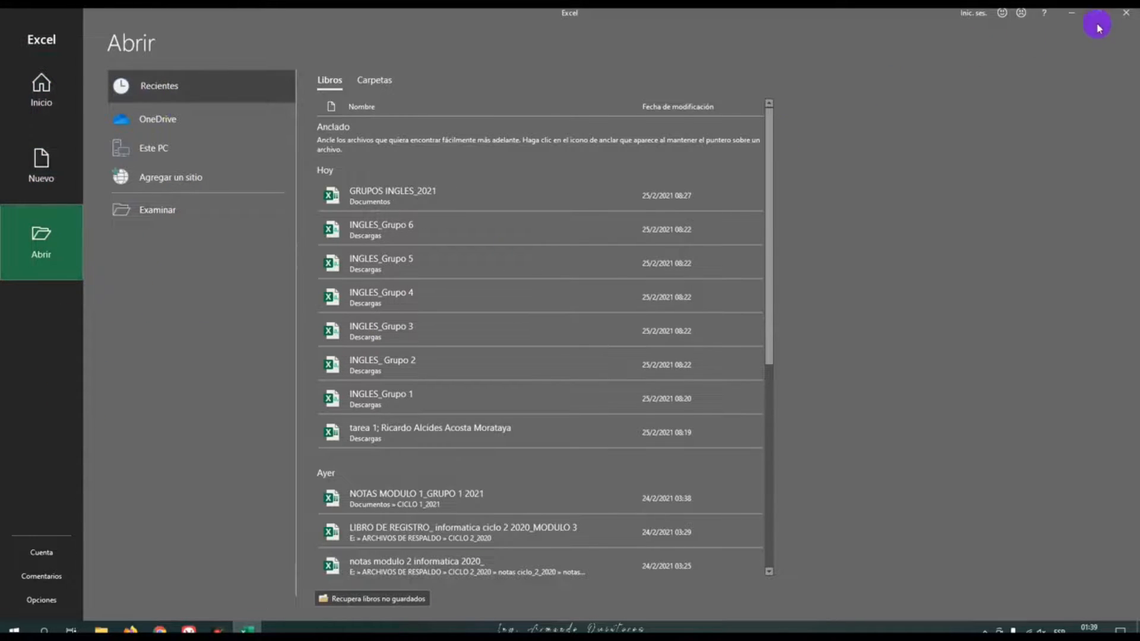
pyautogui.click(1132, 20)
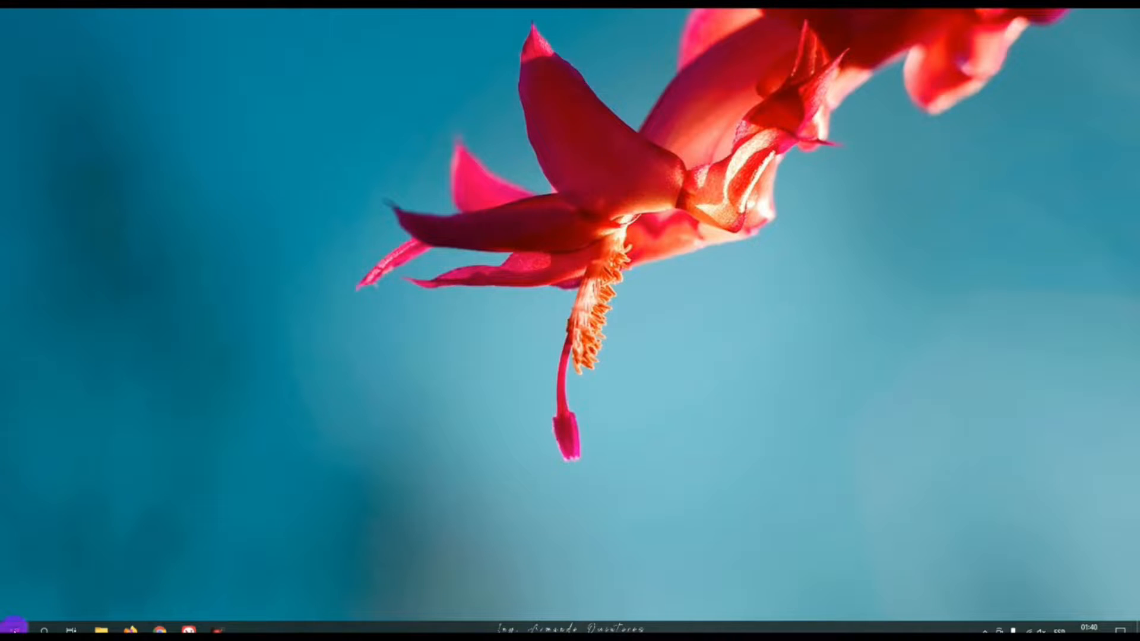
# Launch Excel from the alphabetical list of installed Windows applications
pyautogui.click(13, 628)
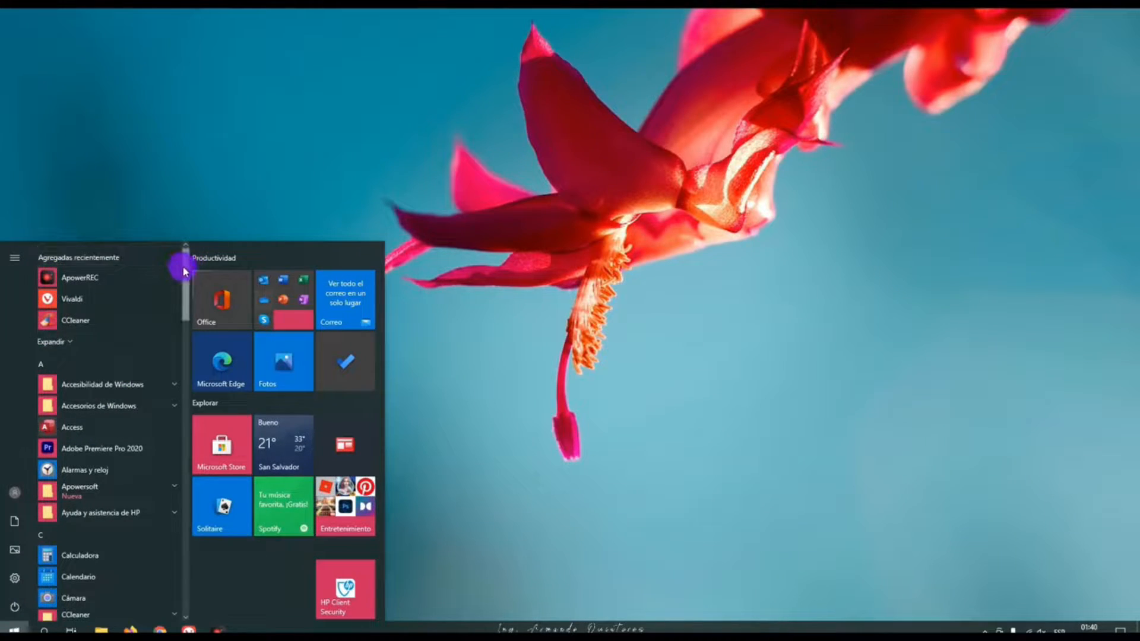
pyautogui.moveTo(185, 267); pyautogui.dragTo(190, 314)
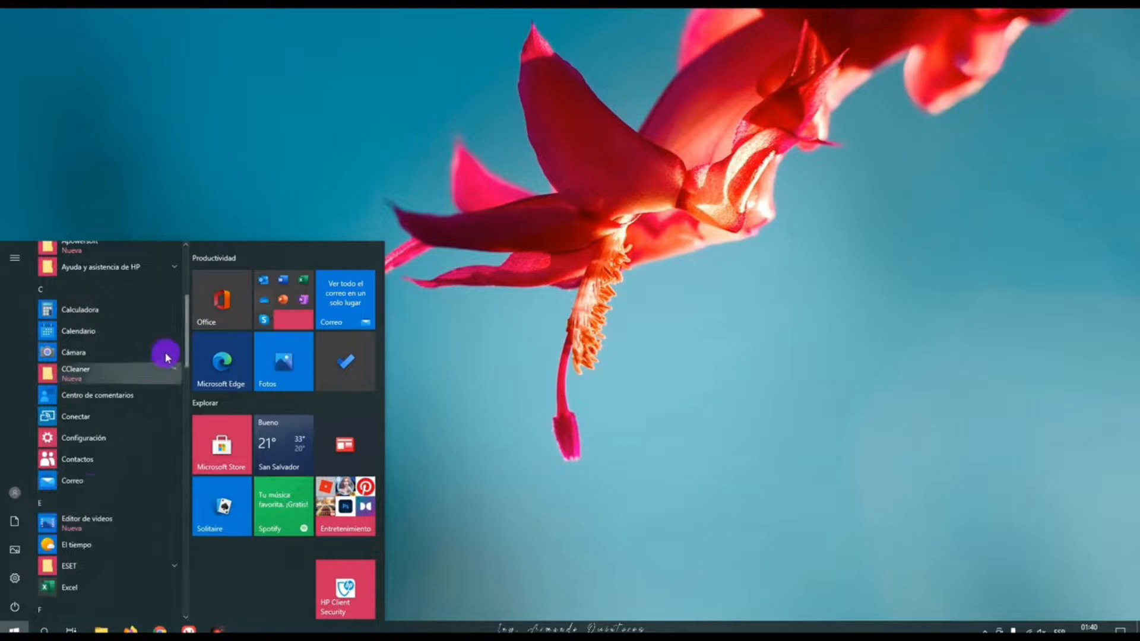
pyautogui.scroll(-3, 183, 320)
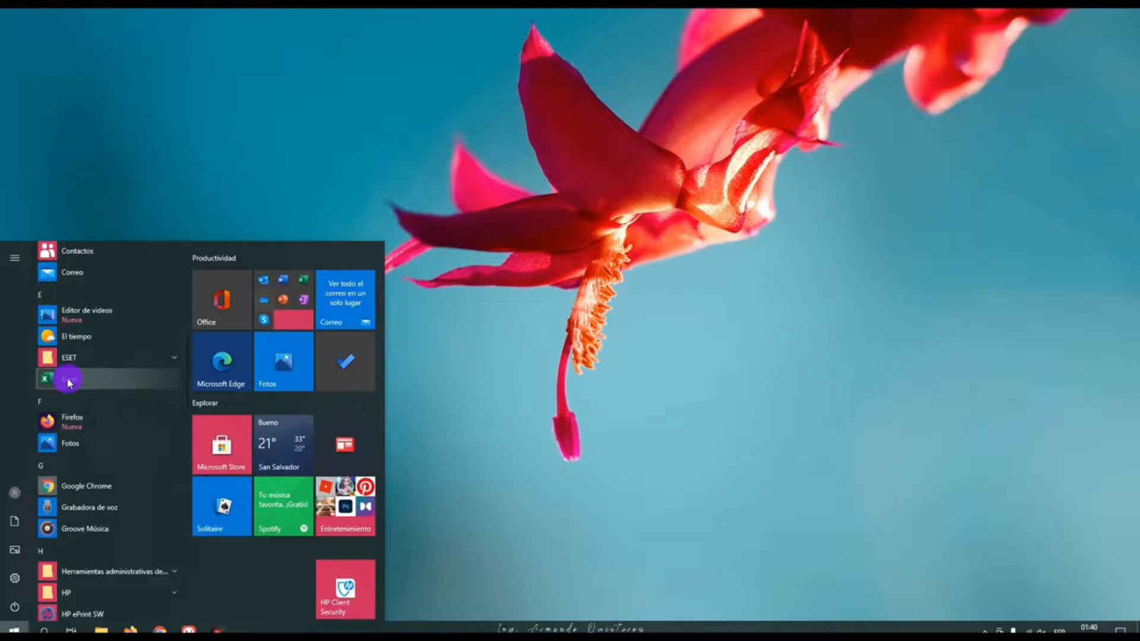
pyautogui.click(92, 386)
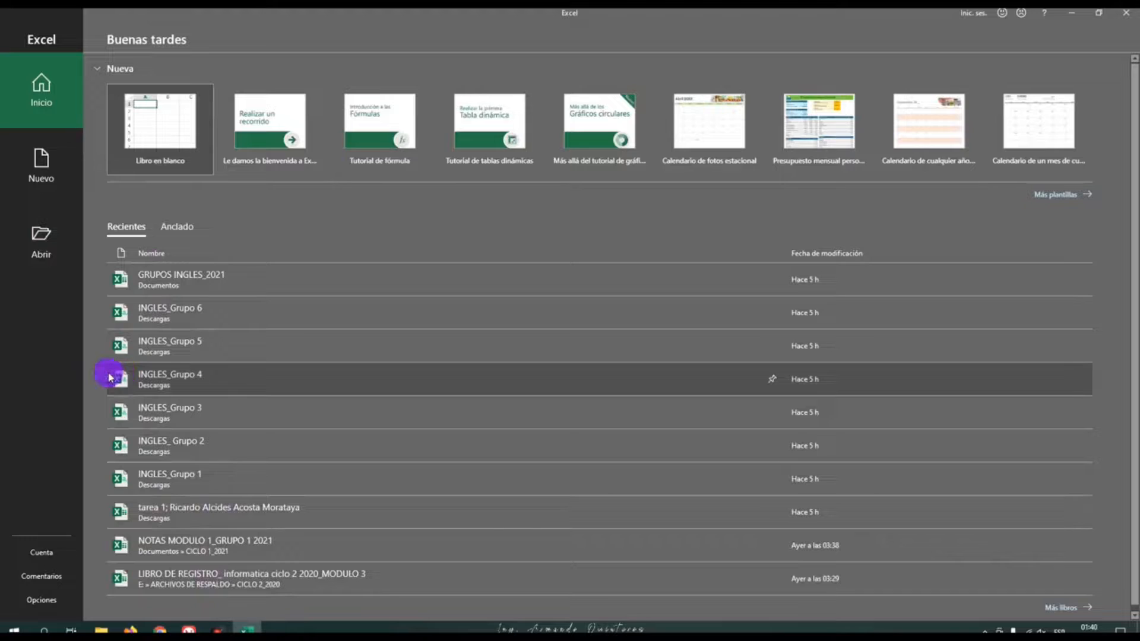
# View the Cuenta page with the Office product information, and create a blank workbook (Libro en blanco)
pyautogui.click(44, 555)
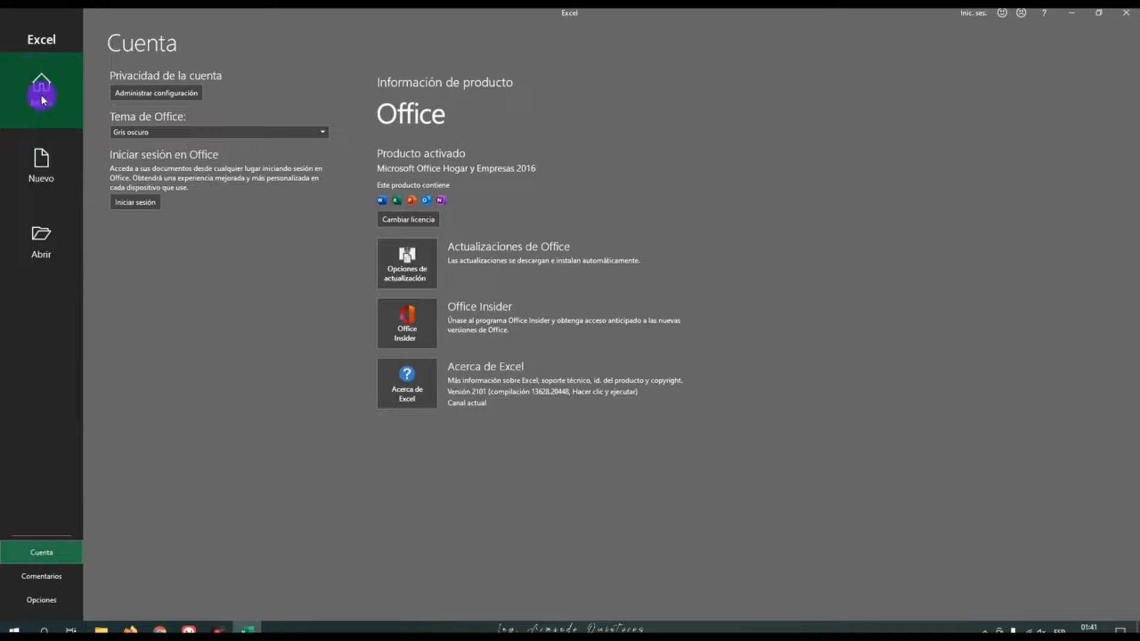
pyautogui.click(77, 164)
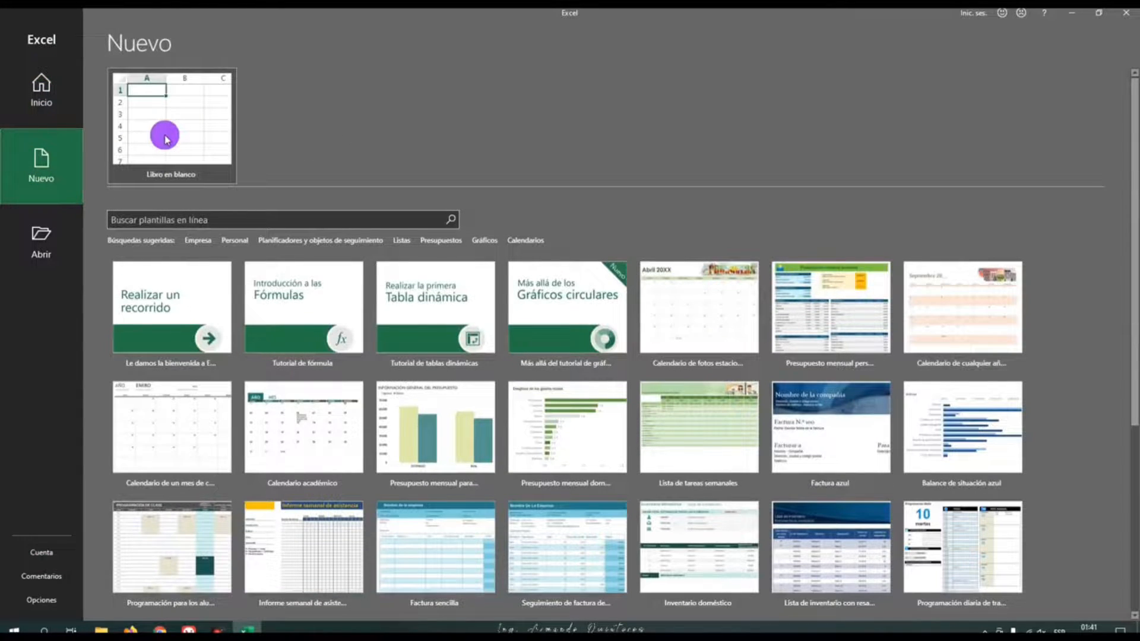
pyautogui.click(165, 139)
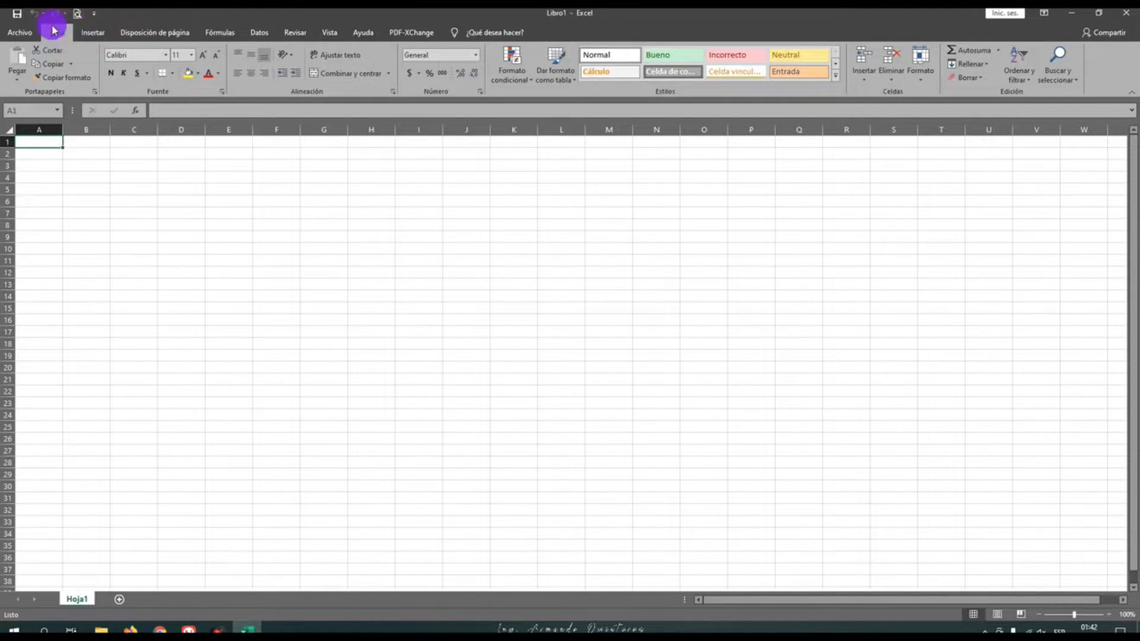
# Add the Nuevo command to the Quick Access Toolbar
pyautogui.click(94, 15)
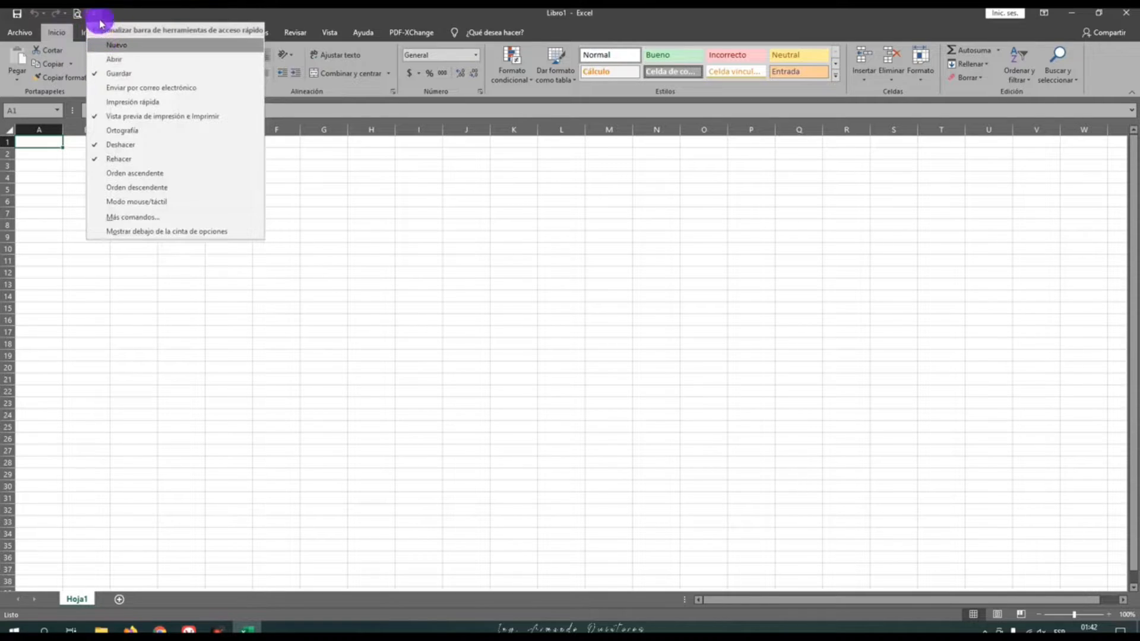
pyautogui.click(96, 15)
pyautogui.click(95, 14)
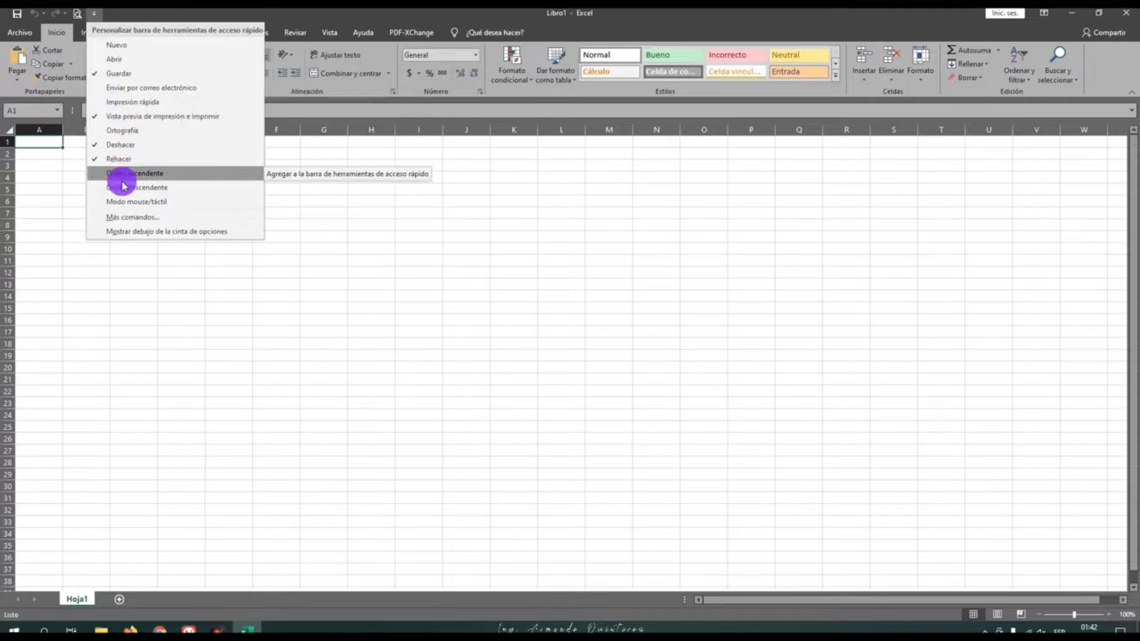
pyautogui.click(104, 46)
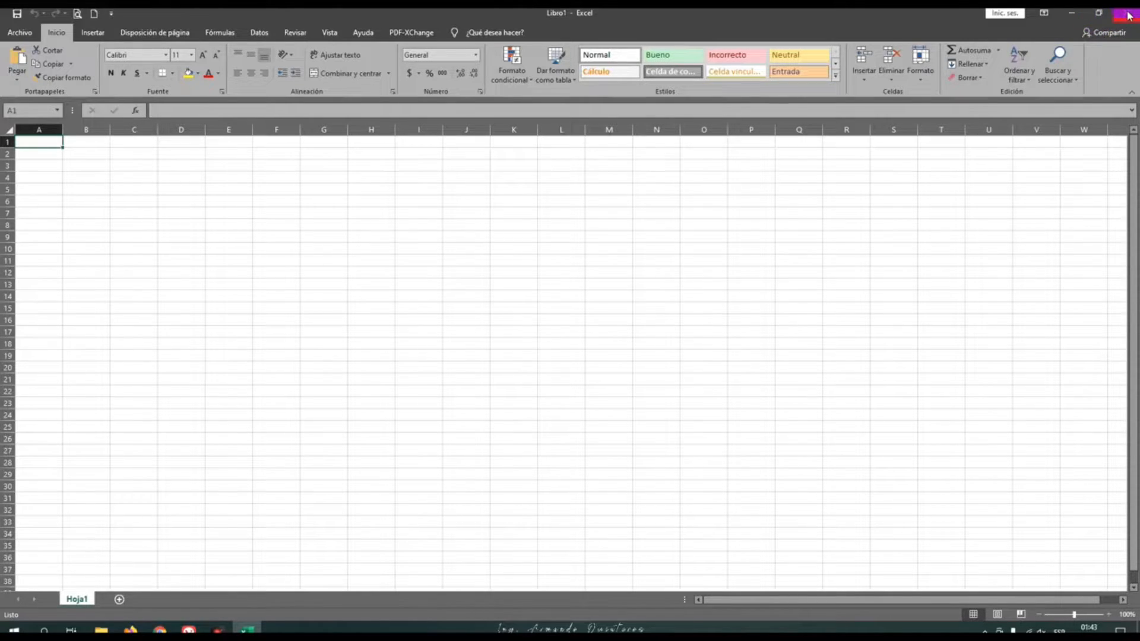
# Try out the workbook window's sizing by restoring it down, moving and maximizing it, and minimizing and reopening it
pyautogui.click(1097, 14)
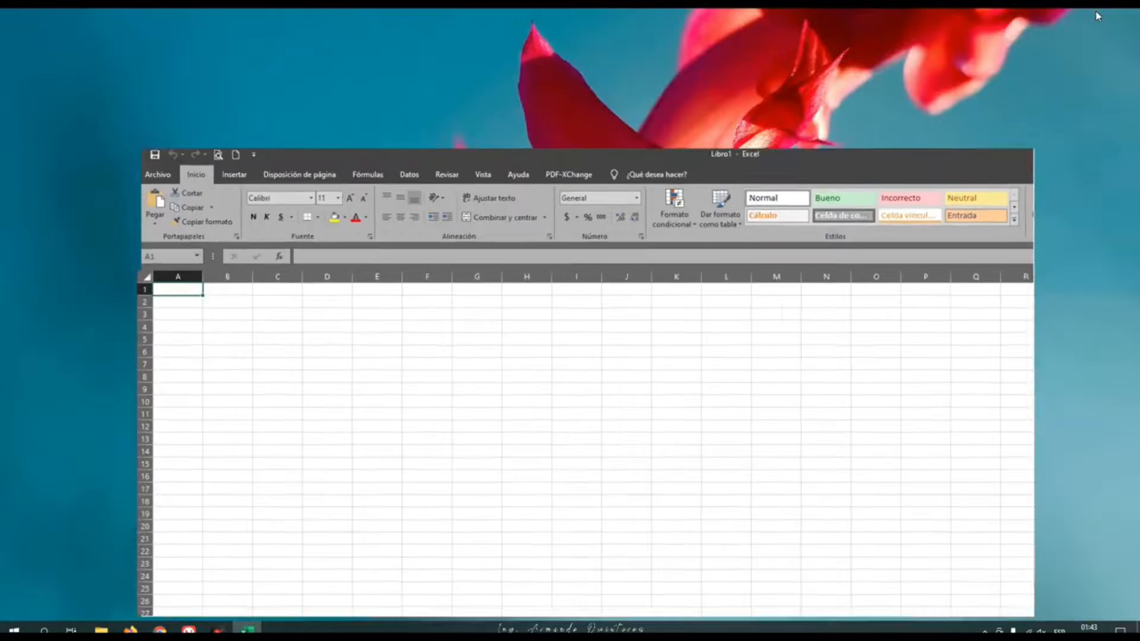
pyautogui.moveTo(807, 187); pyautogui.dragTo(662, 116)
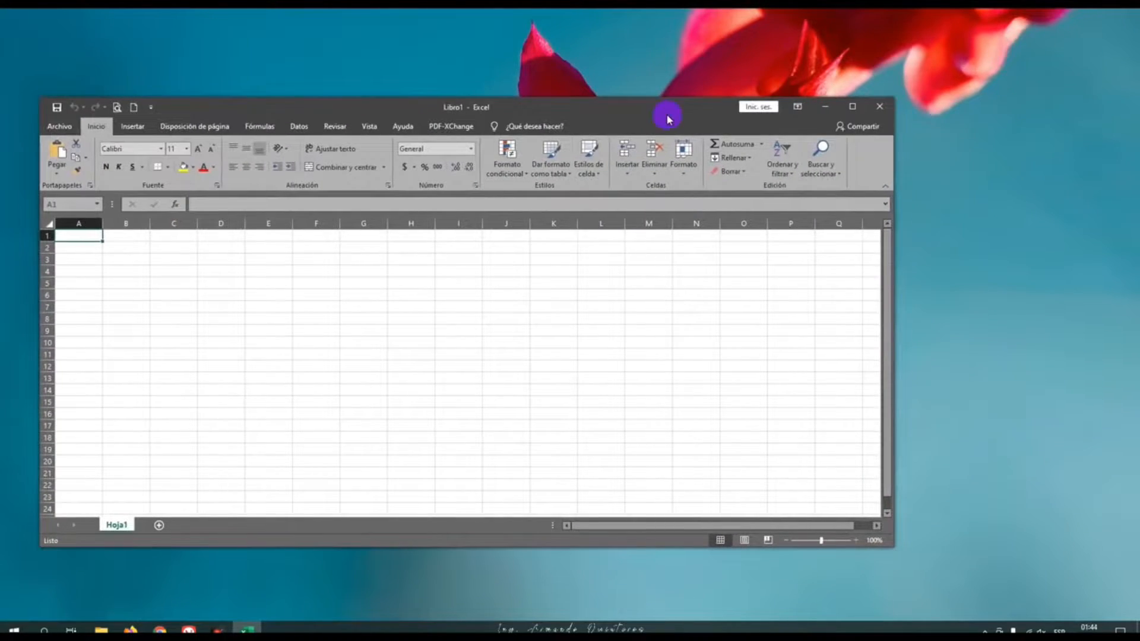
pyautogui.click(855, 107)
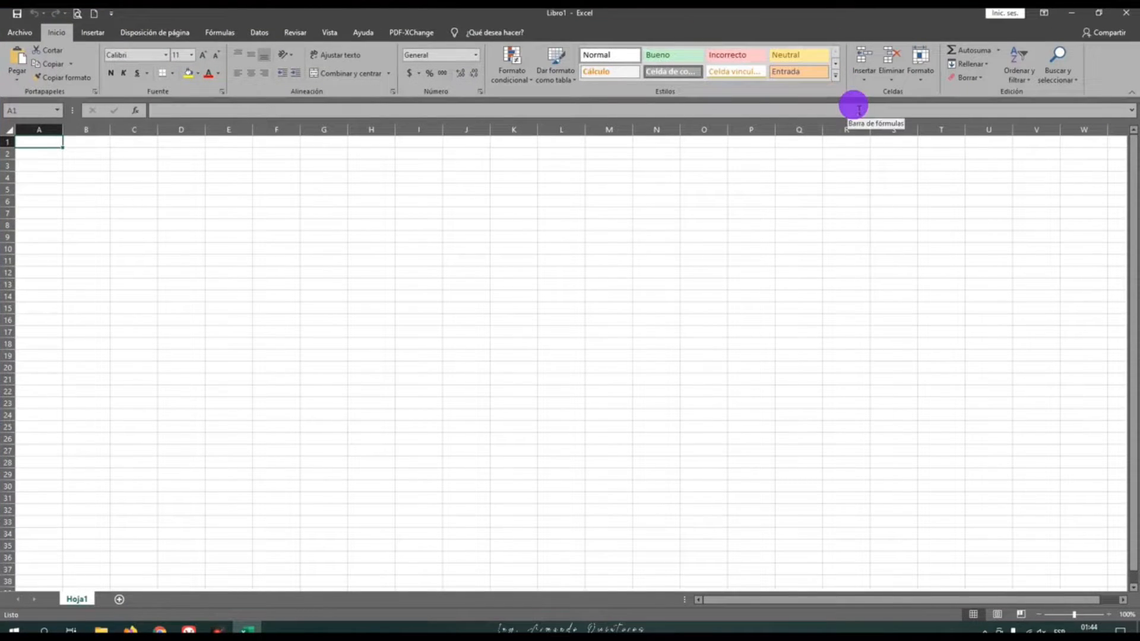
pyautogui.click(1073, 16)
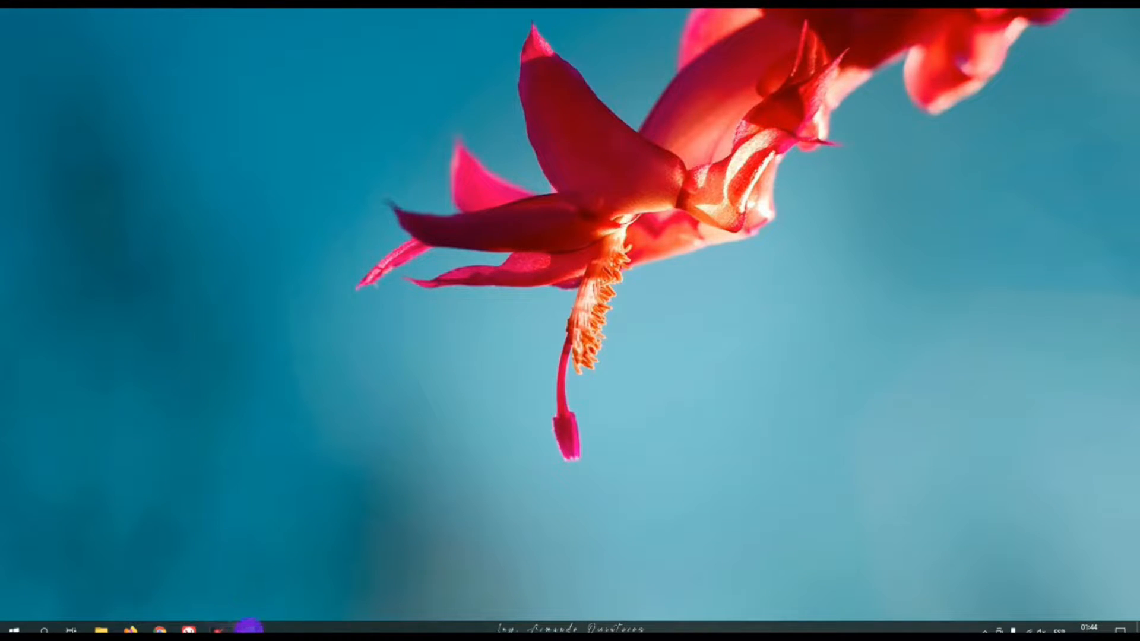
pyautogui.click(247, 628)
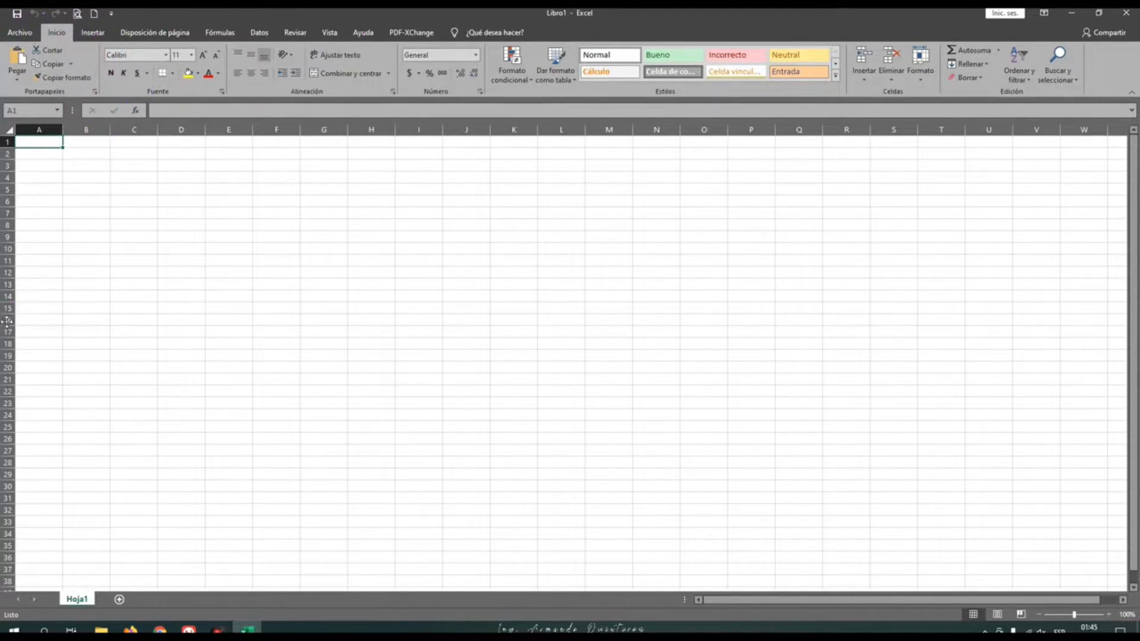
# Show the Insertar commands, and enter the value 10 in cell G10
pyautogui.click(95, 32)
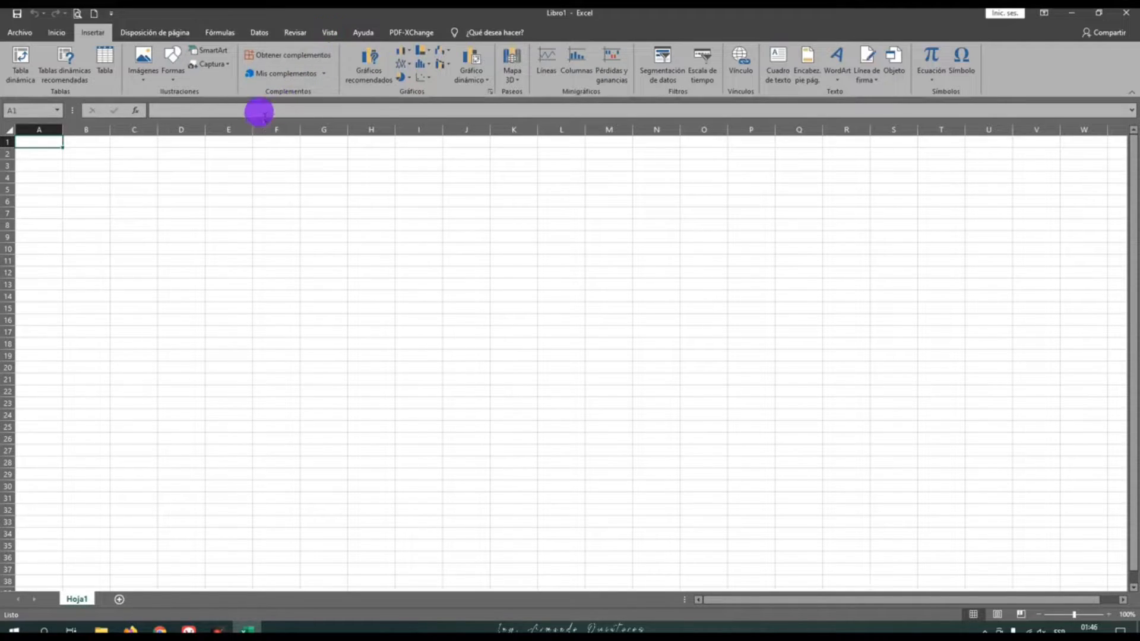
pyautogui.click(193, 112)
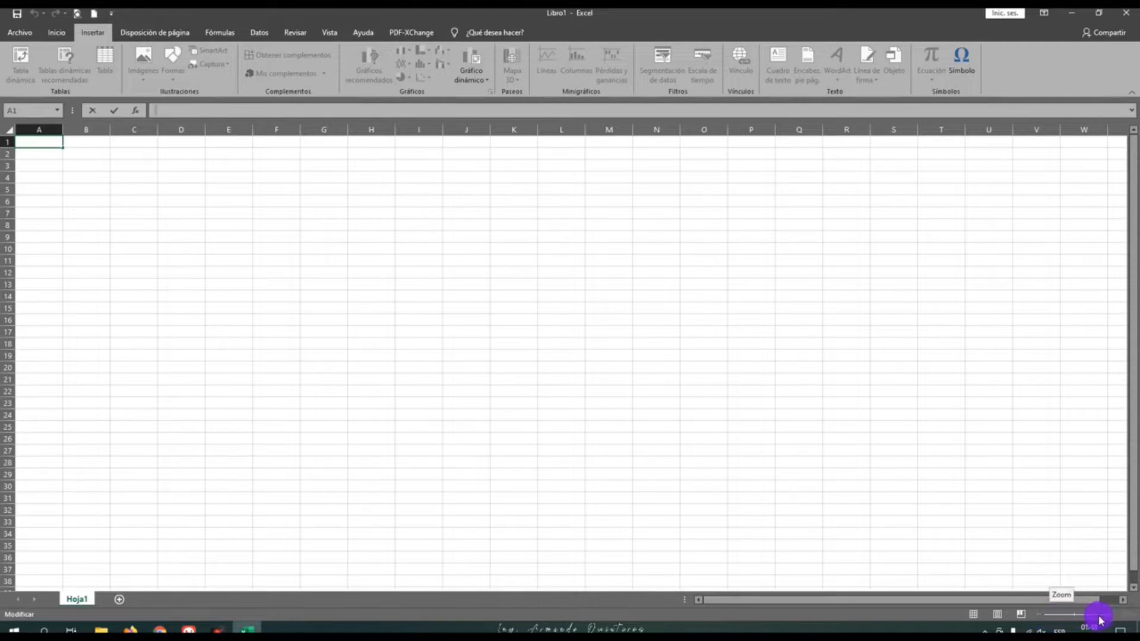
pyautogui.click(331, 254)
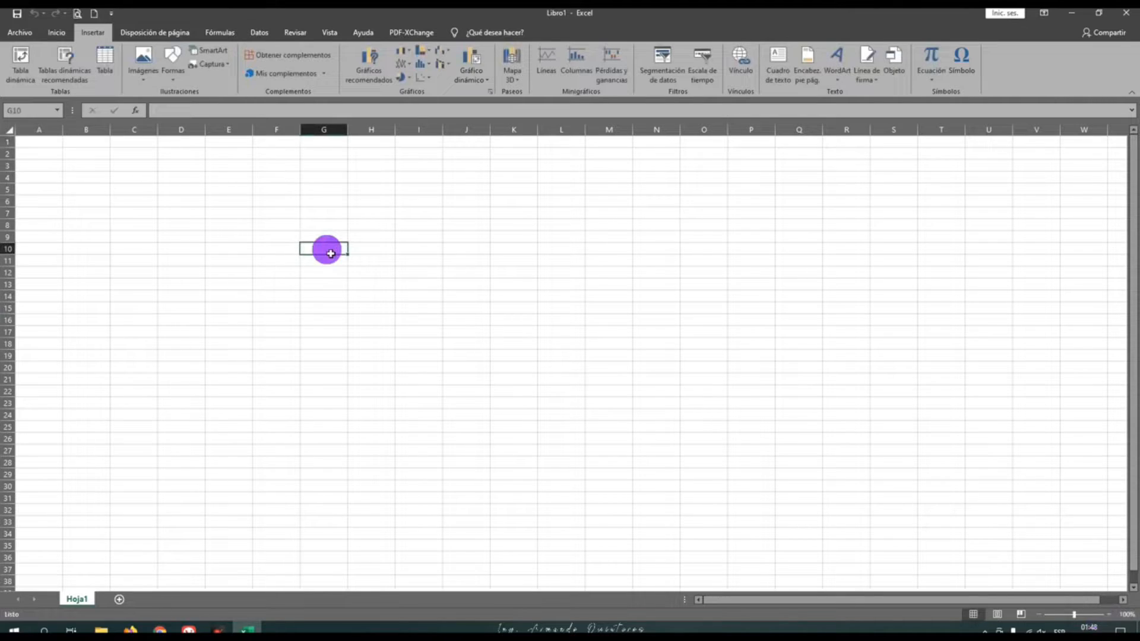
pyautogui.write('10')
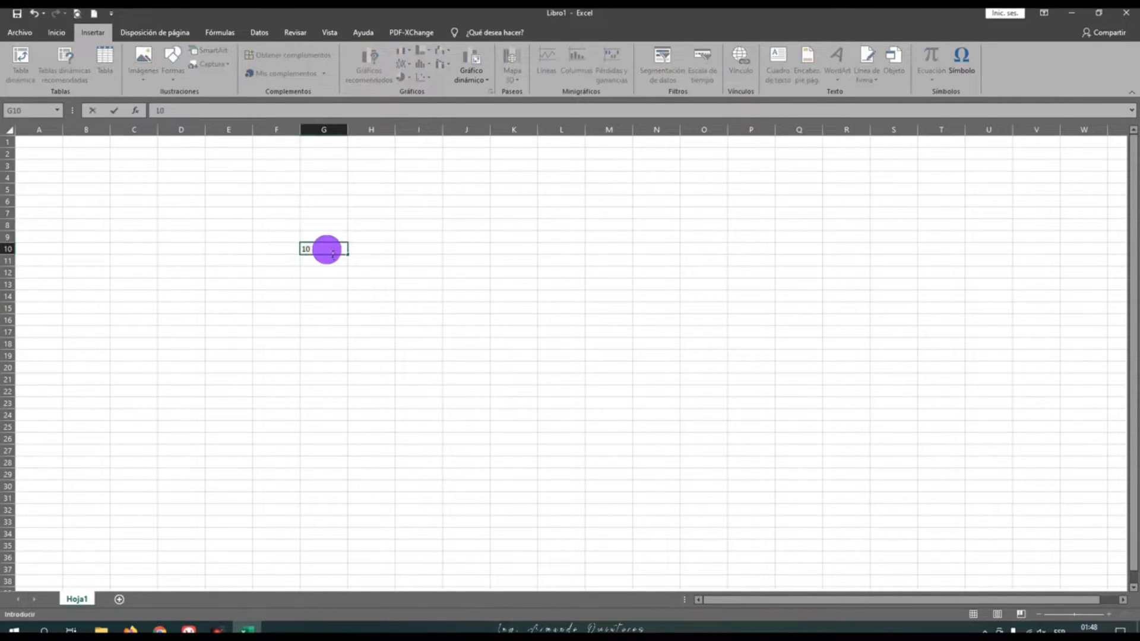
pyautogui.press('Return')
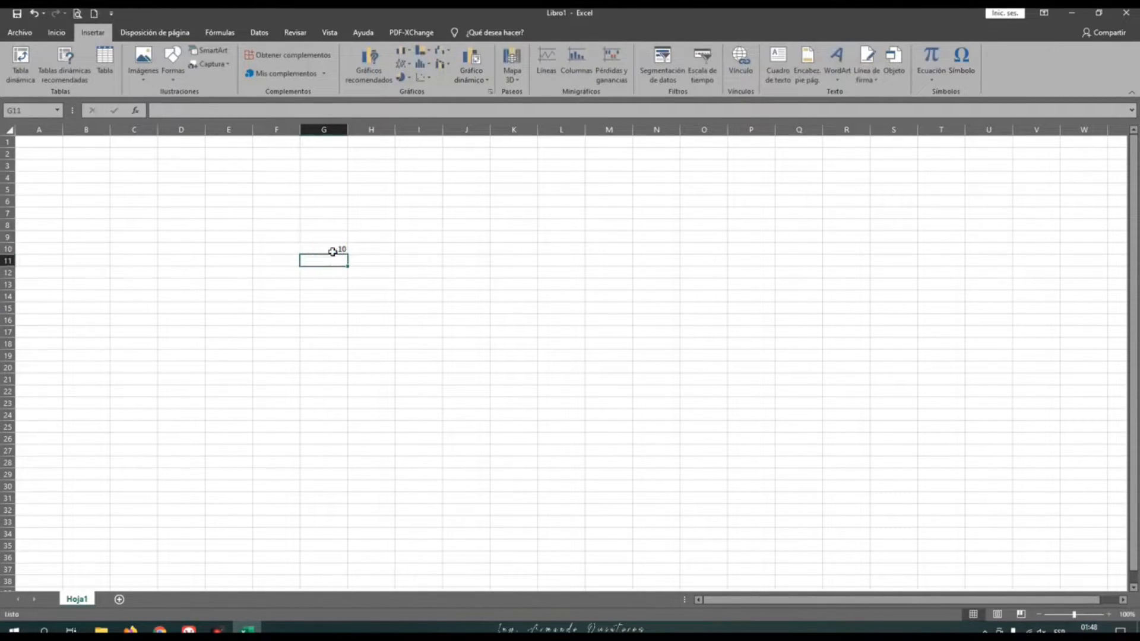
pyautogui.click(332, 251)
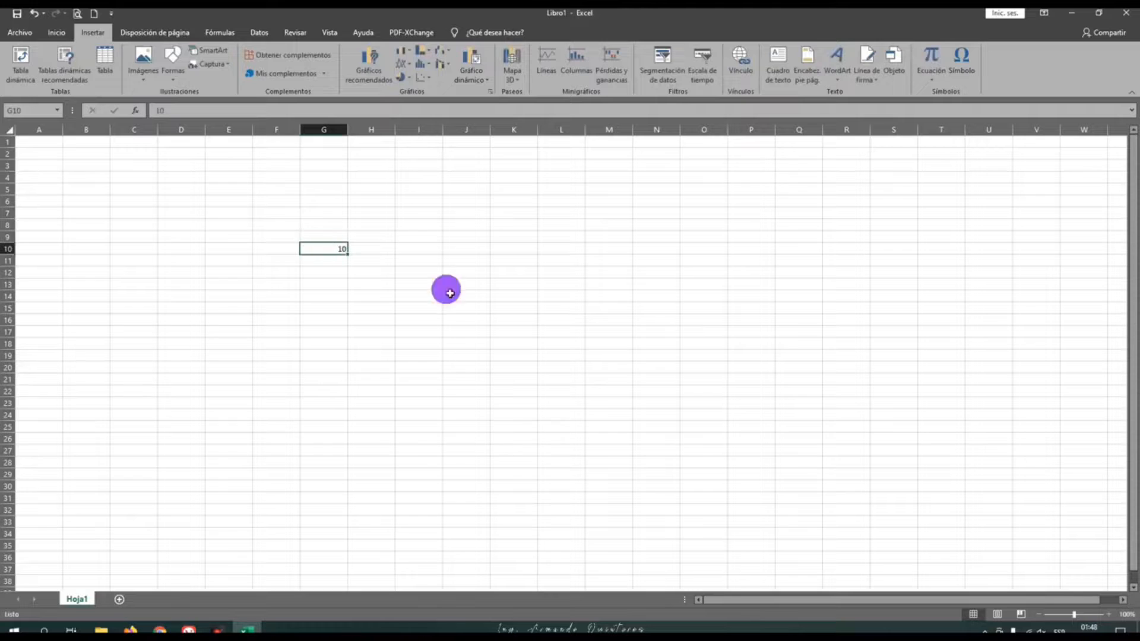
# Magnify the worksheet to 400% and bring cell G10 into view
pyautogui.click(1108, 616)
pyautogui.click(1108, 615)
pyautogui.click(1107, 616)
pyautogui.click(1108, 615)
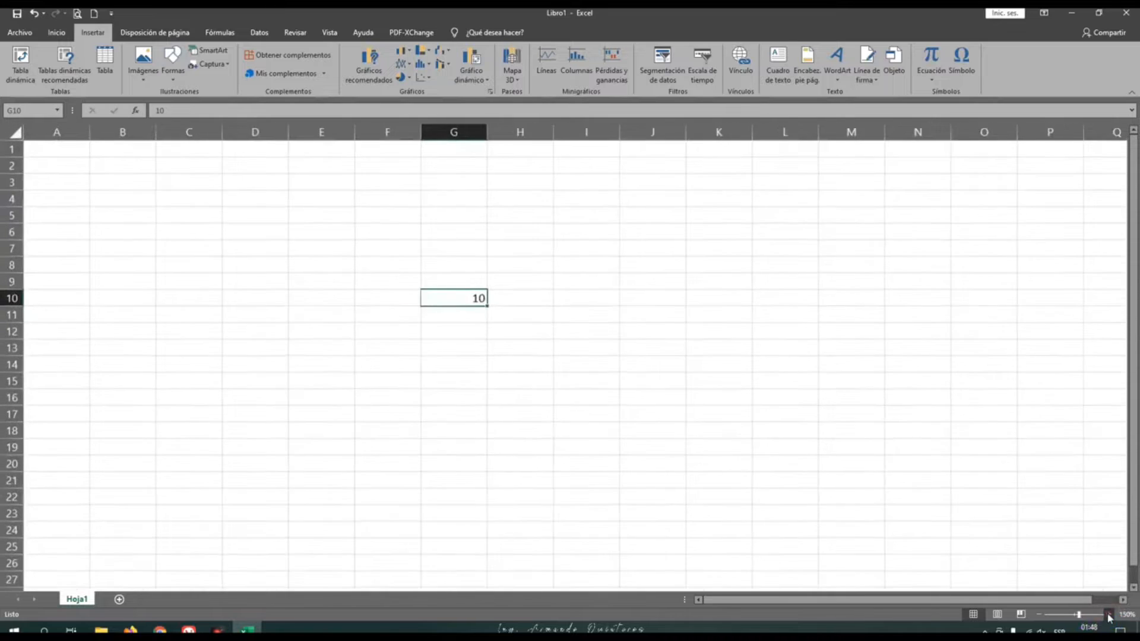
pyautogui.click(1109, 616)
pyautogui.click(1109, 617)
pyautogui.click(1109, 616)
pyautogui.click(1109, 617)
pyautogui.click(1109, 616)
pyautogui.click(1109, 616)
pyautogui.moveTo(857, 602); pyautogui.dragTo(912, 603)
pyautogui.moveTo(1084, 616); pyautogui.dragTo(1111, 622)
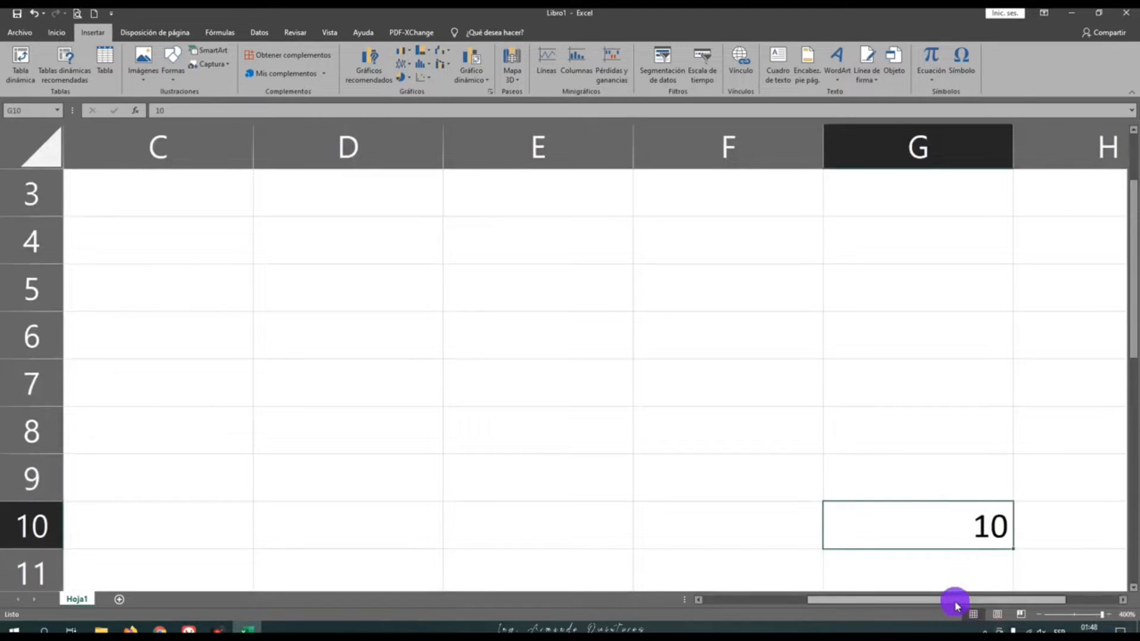
pyautogui.moveTo(956, 606); pyautogui.dragTo(1008, 604)
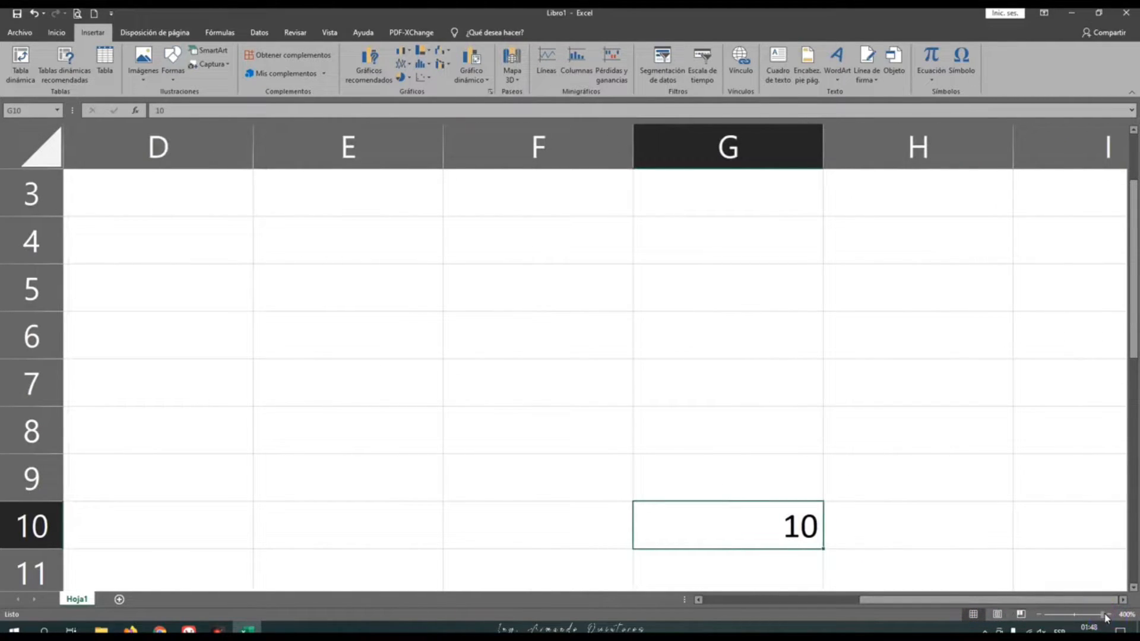
pyautogui.click(1105, 617)
# Reduce the worksheet zoom to 100%
pyautogui.click(1039, 616)
pyautogui.click(1040, 616)
pyautogui.click(1039, 616)
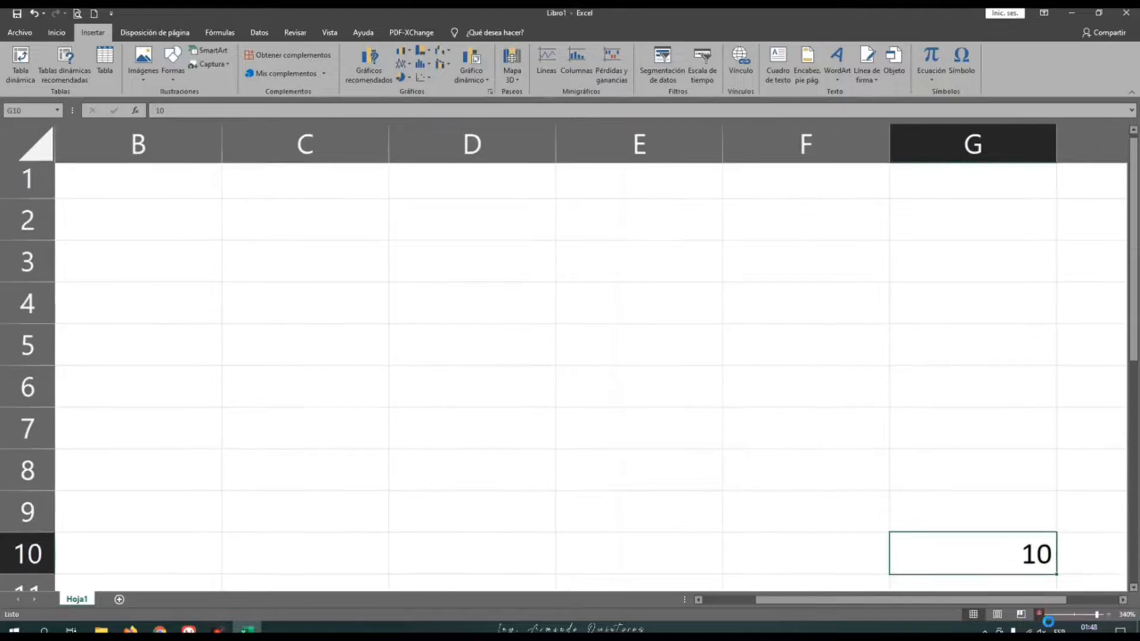
pyautogui.click(1039, 616)
pyautogui.click(1039, 616)
pyautogui.click(1040, 616)
pyautogui.click(1040, 616)
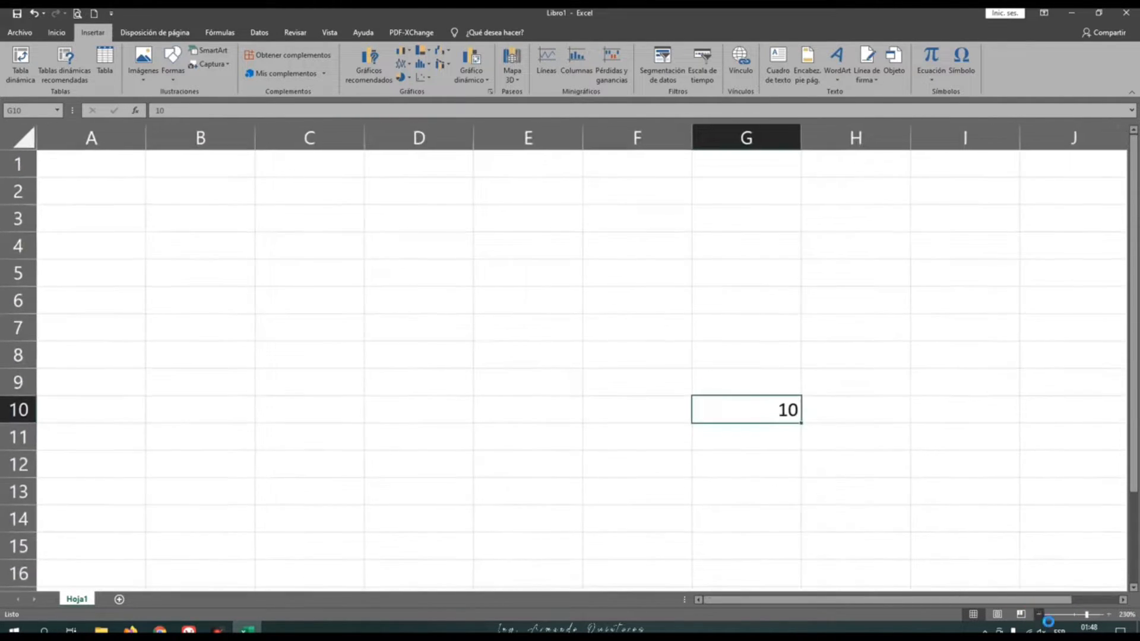
pyautogui.click(1040, 616)
pyautogui.click(1039, 616)
pyautogui.click(1039, 616)
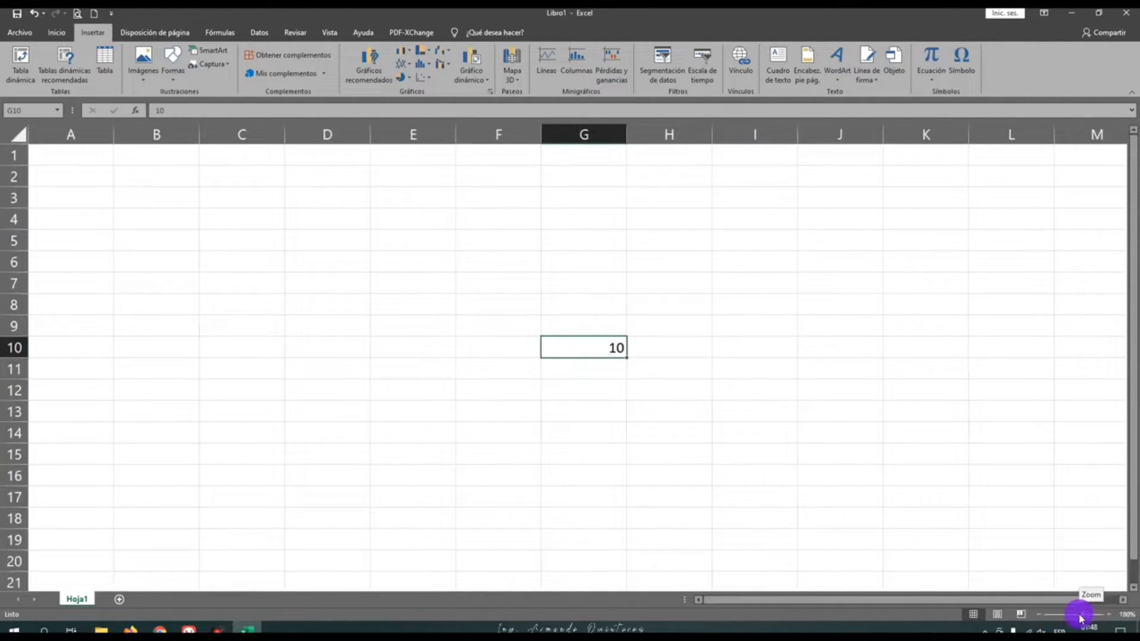
pyautogui.moveTo(1082, 617); pyautogui.dragTo(1077, 621)
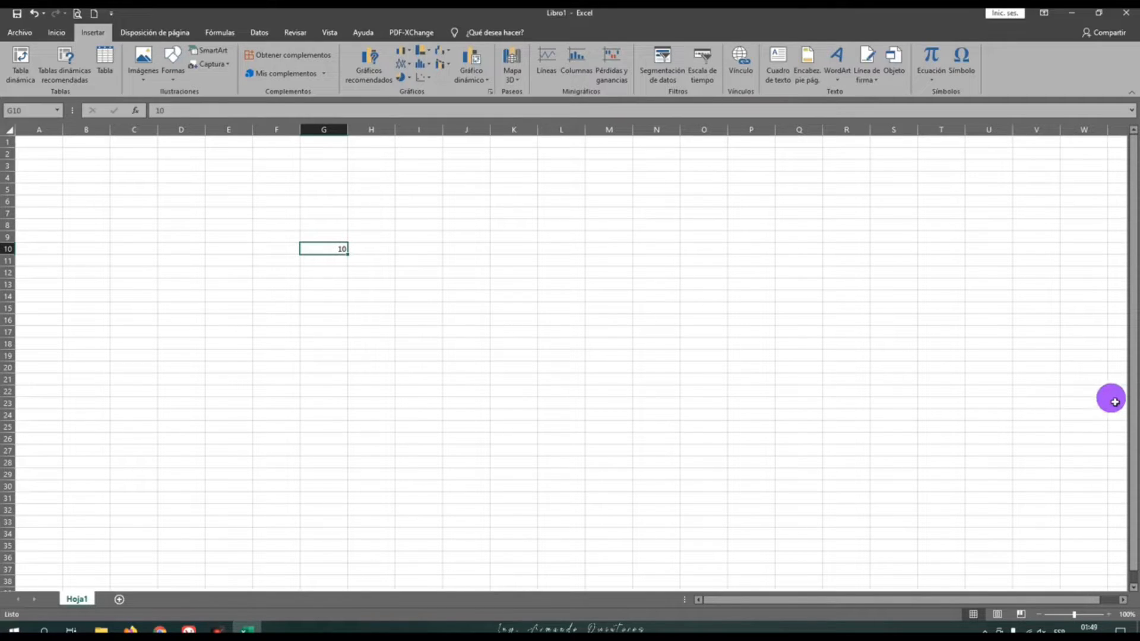
# Show how the worksheet scrolls down and back up to row 1, and select cell B9
pyautogui.moveTo(1130, 407); pyautogui.dragTo(1132, 411)
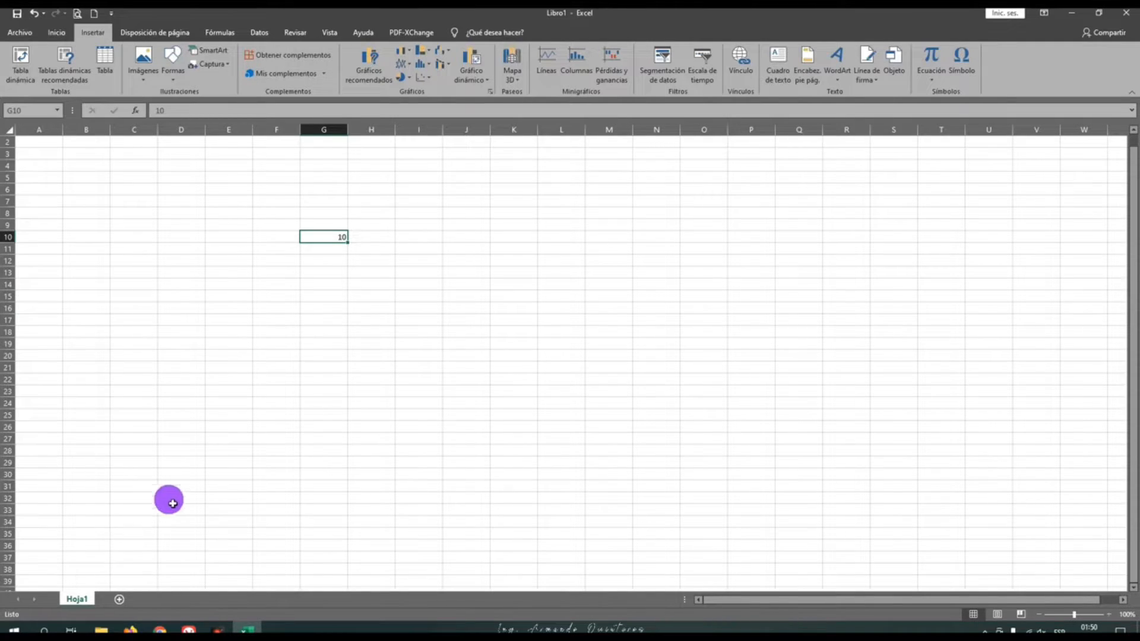
pyautogui.scroll(1, 314, 435)
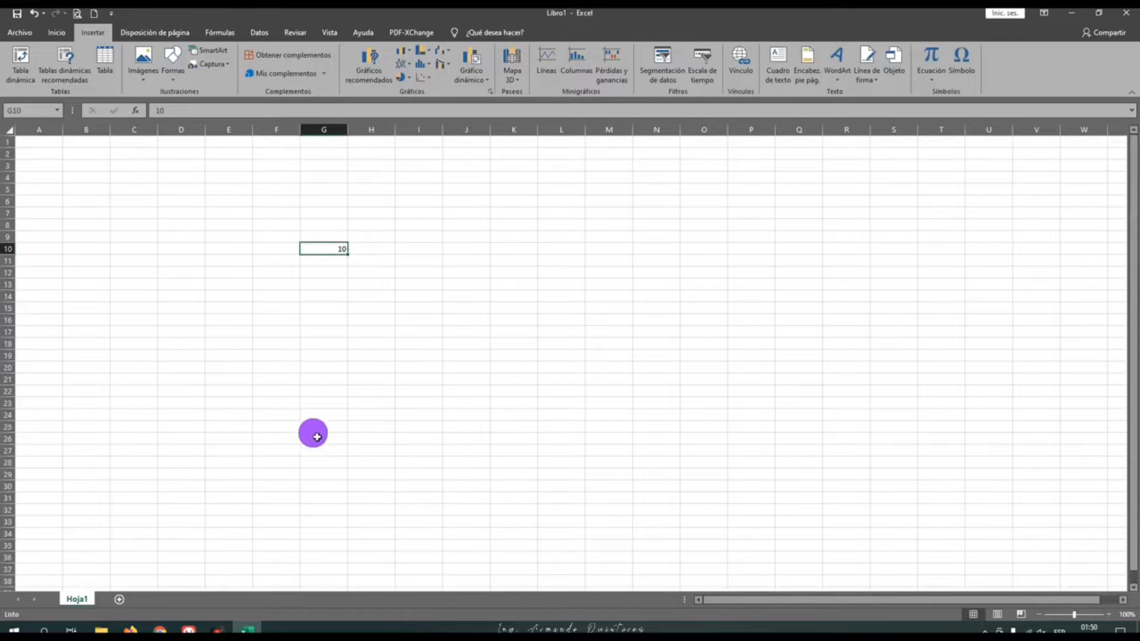
pyautogui.click(82, 239)
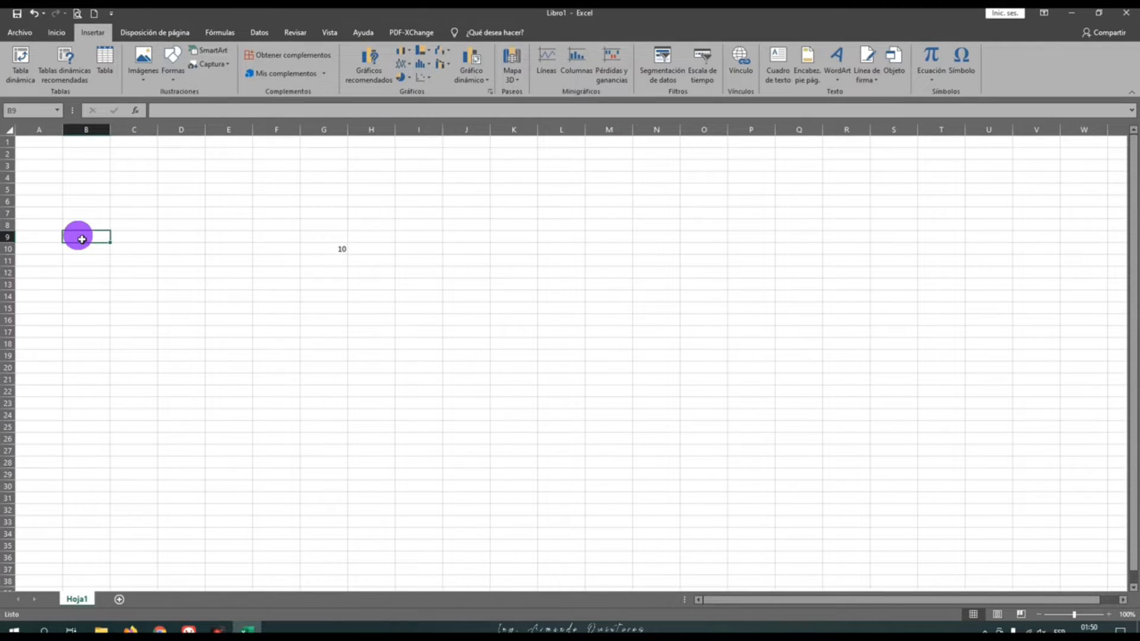
# Start saving the workbook on the computer, with the Documentos folder as its location
pyautogui.click(19, 31)
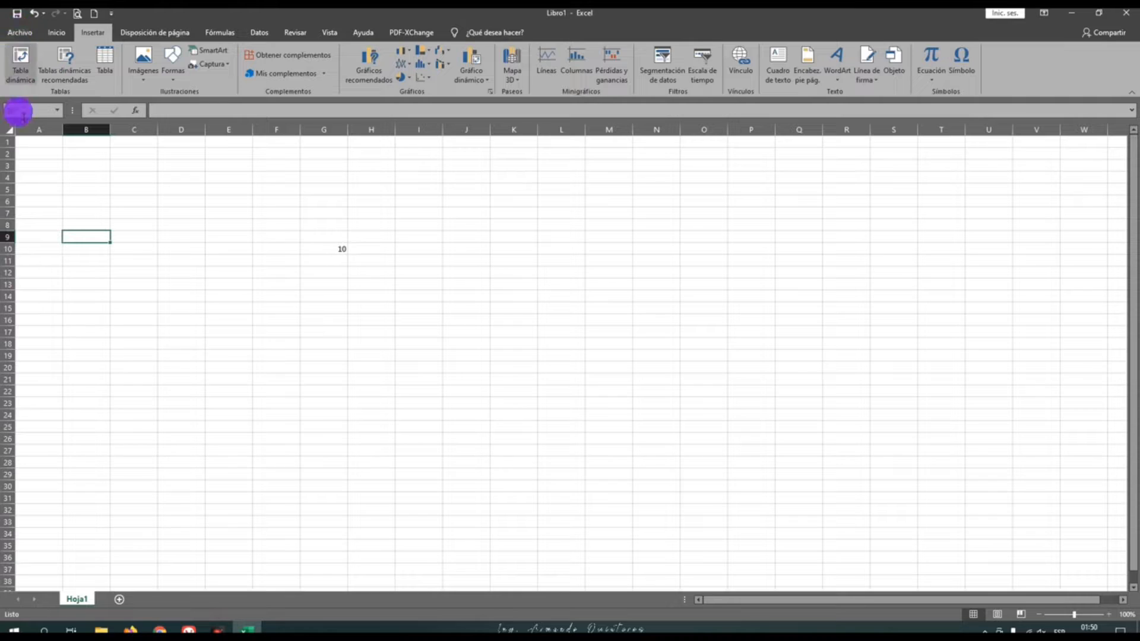
pyautogui.click(19, 36)
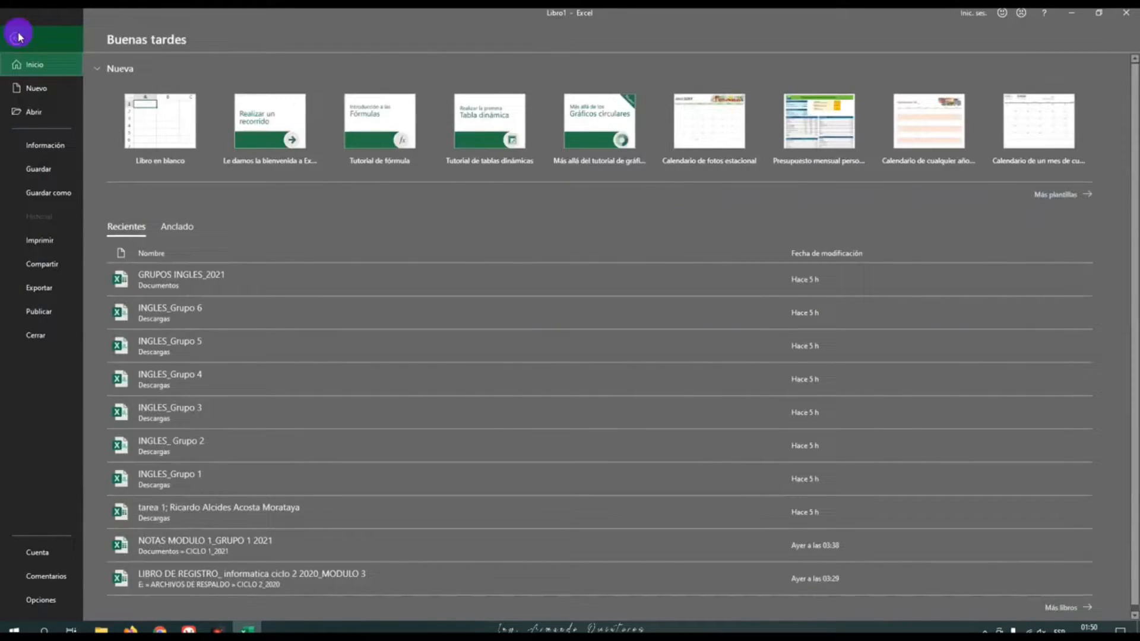
pyautogui.click(34, 178)
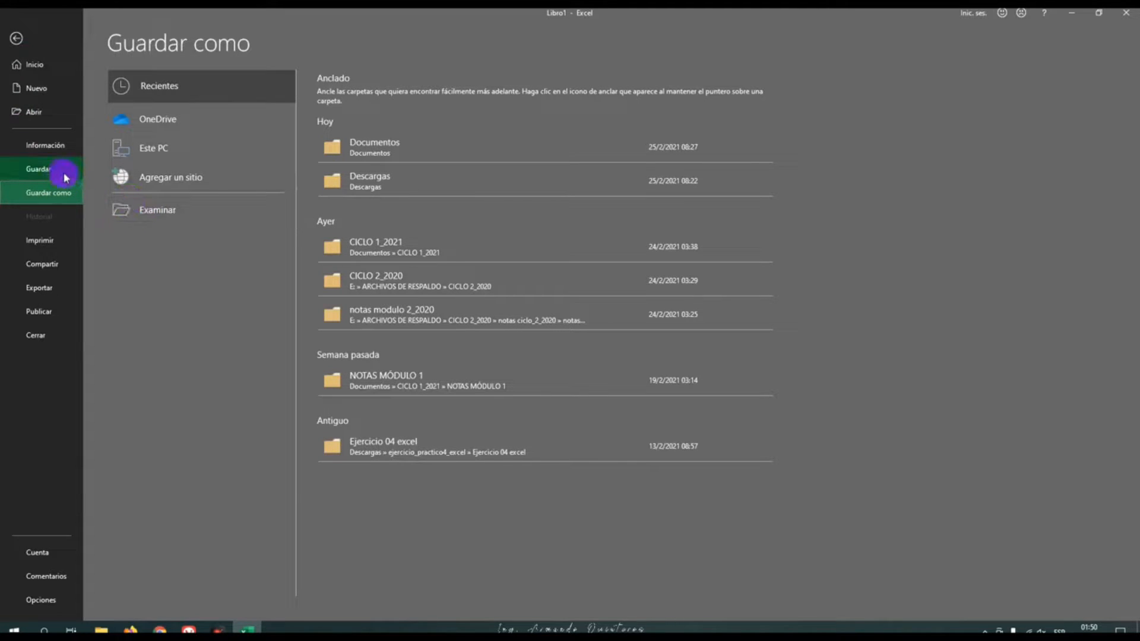
pyautogui.click(141, 215)
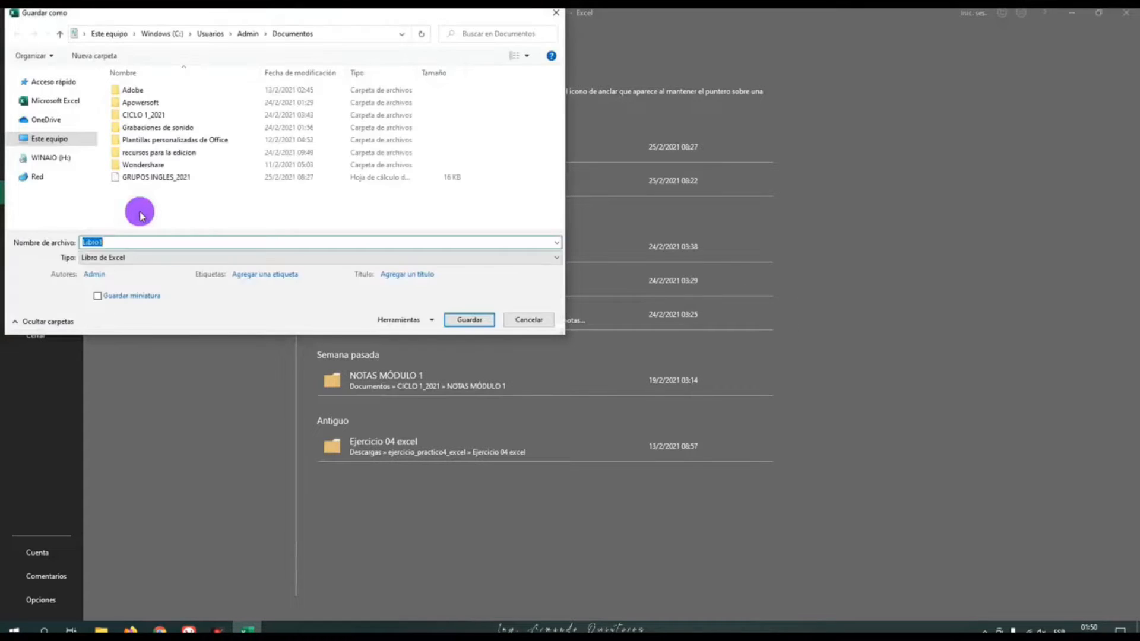
pyautogui.moveTo(241, 12); pyautogui.dragTo(479, 103)
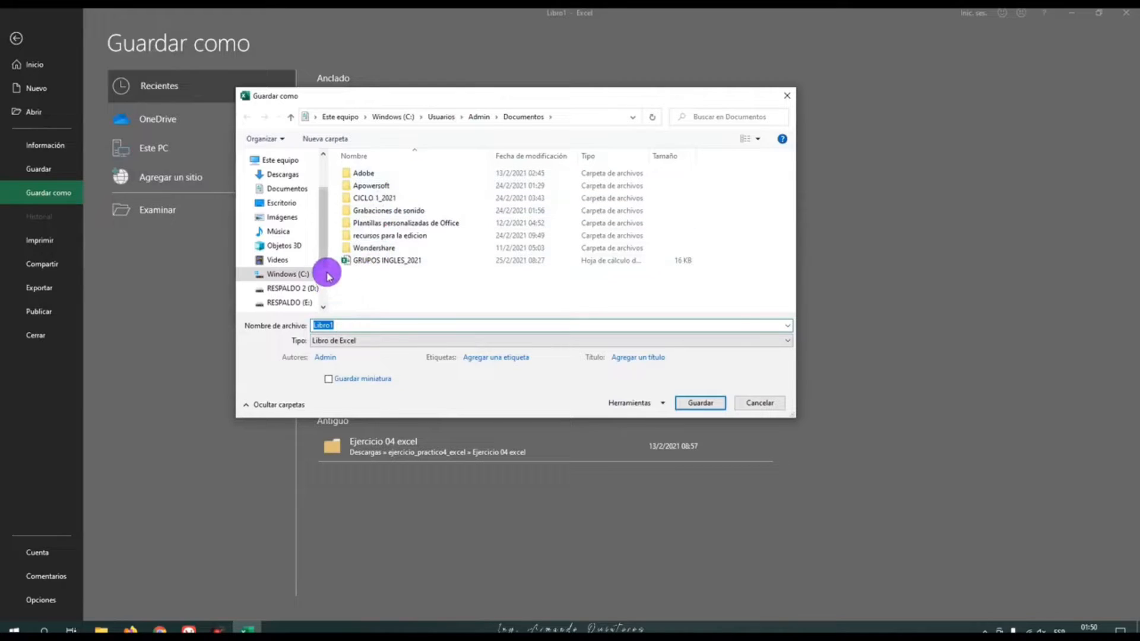
pyautogui.click(303, 193)
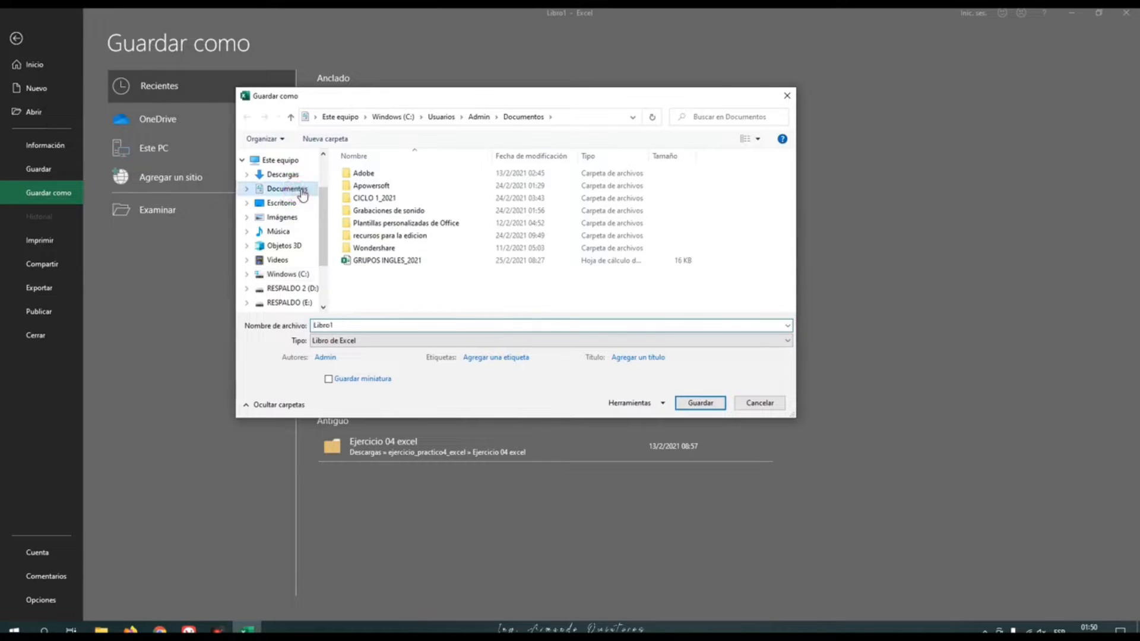
# Name the workbook clase 25_02_2021 and save it in the Libro de Excel format
pyautogui.click(350, 327)
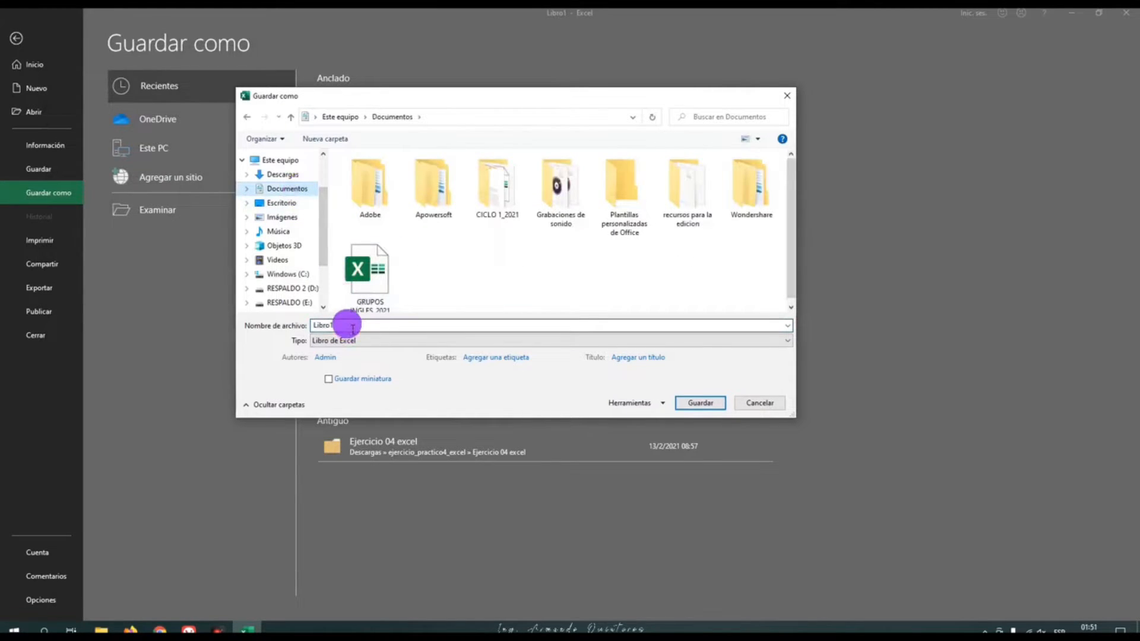
pyautogui.doubleClick(352, 328)
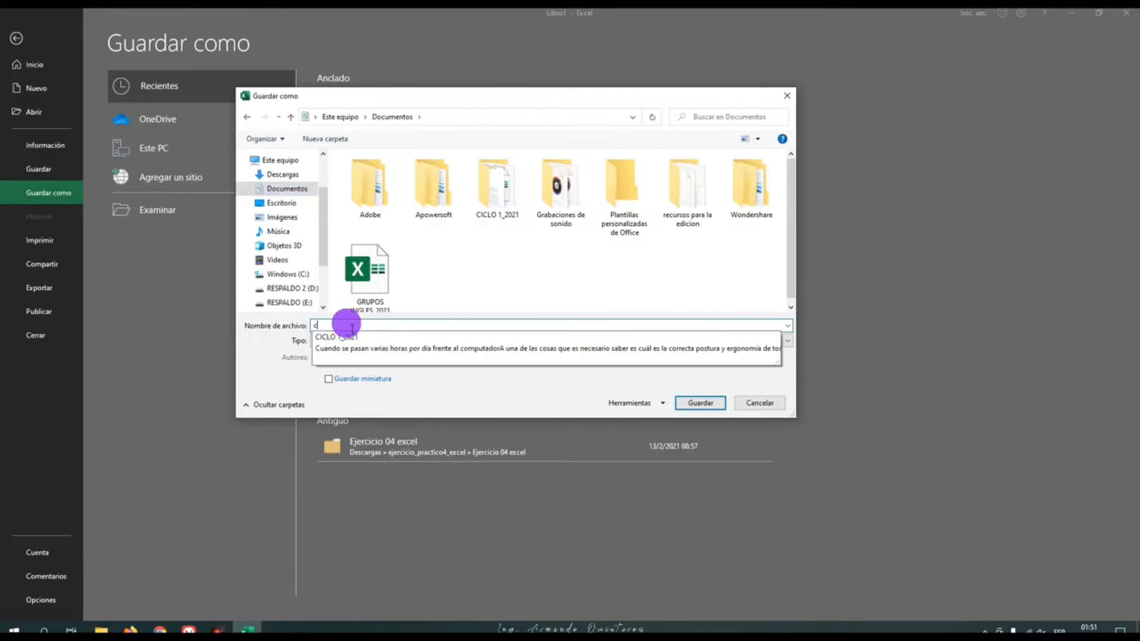
pyautogui.write('clase')
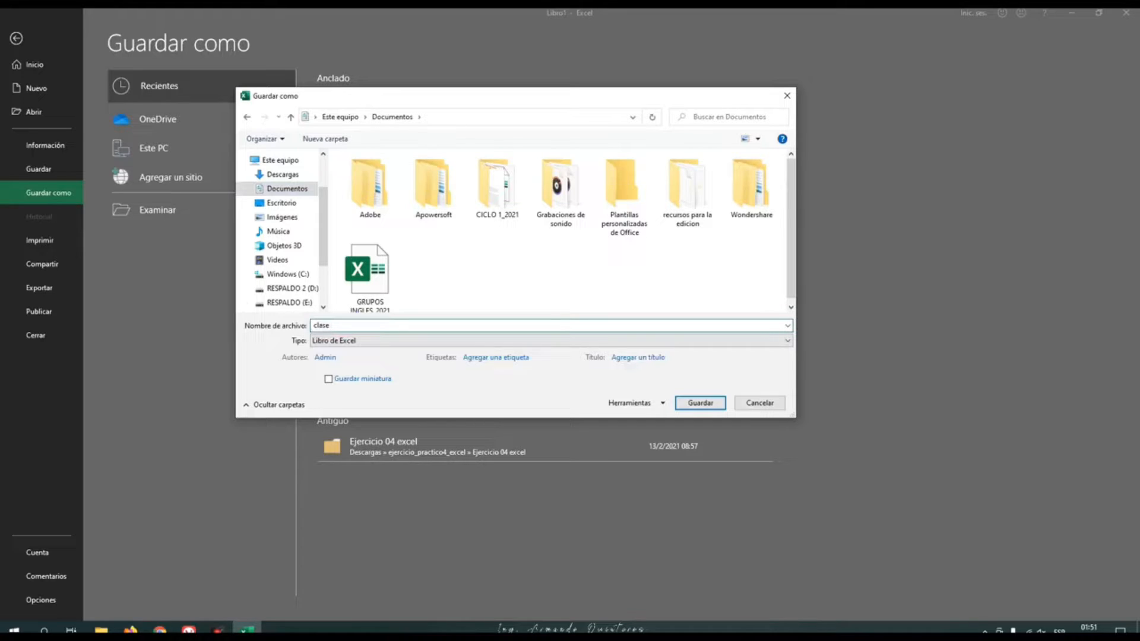
pyautogui.write(' 25')
pyautogui.write('/')
pyautogui.write('_')
pyautogui.write('02')
pyautogui.write('_202')
pyautogui.write('1')
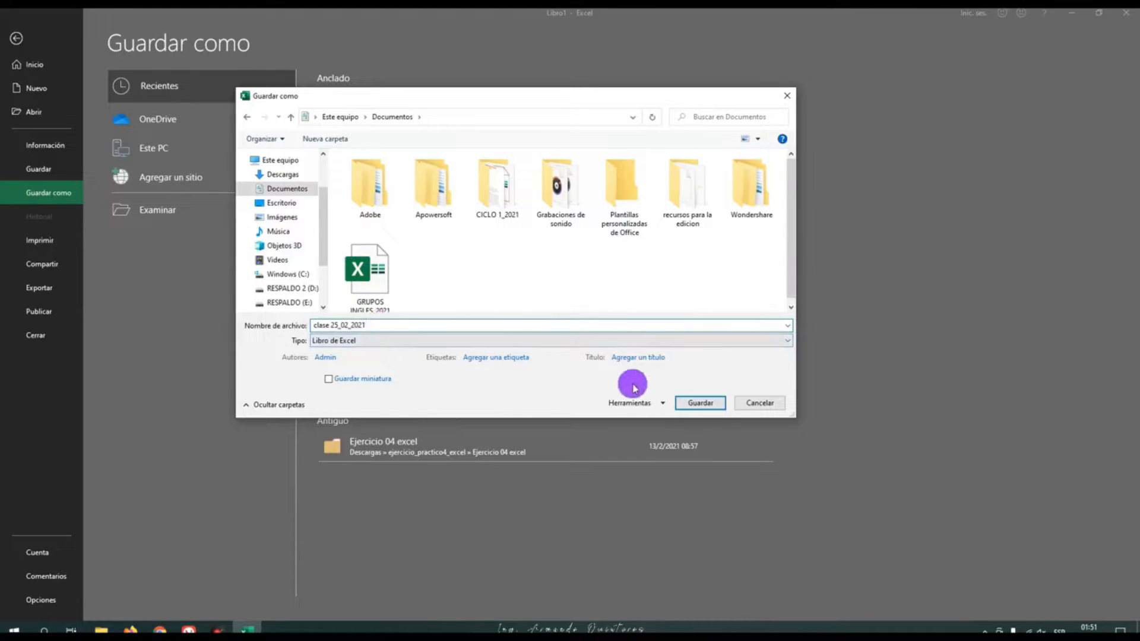
pyautogui.click(687, 407)
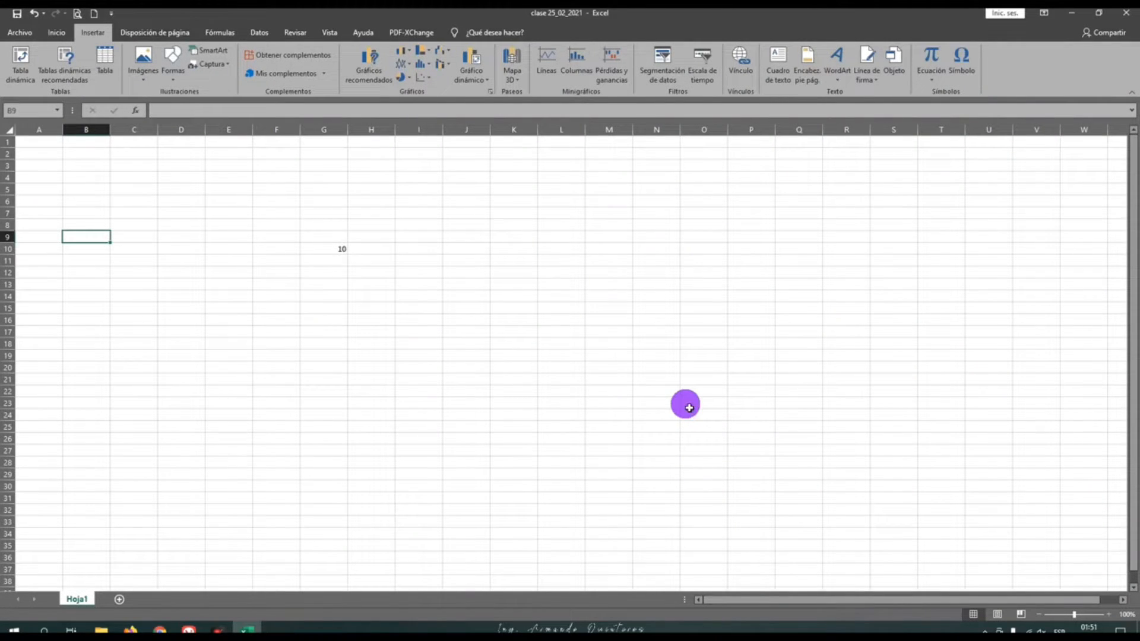
pyautogui.click(413, 367)
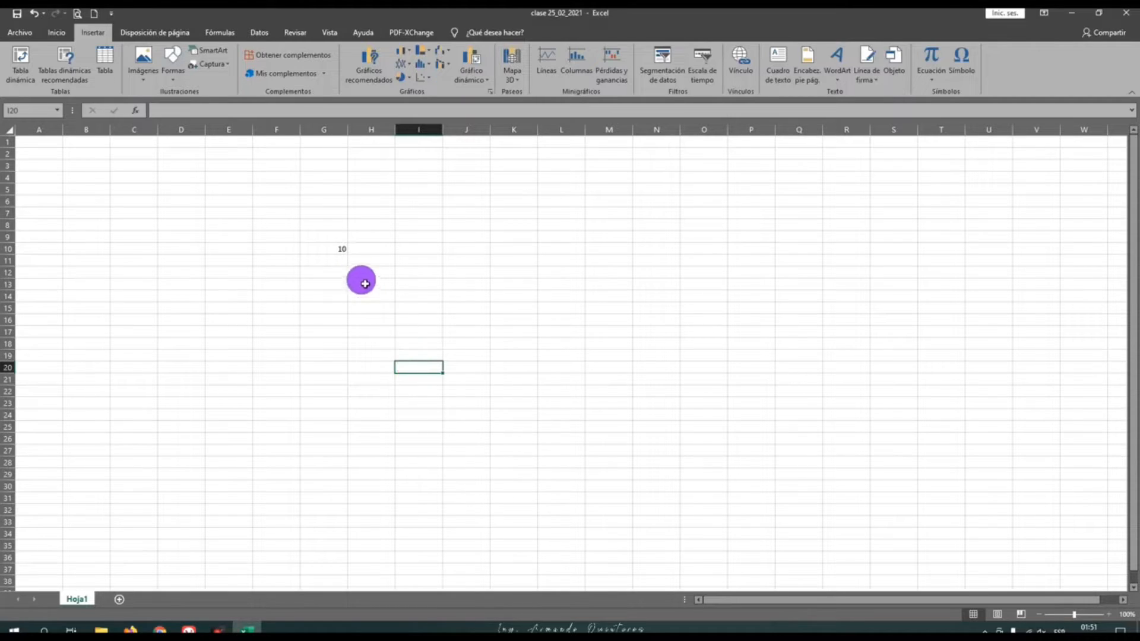
pyautogui.click(340, 254)
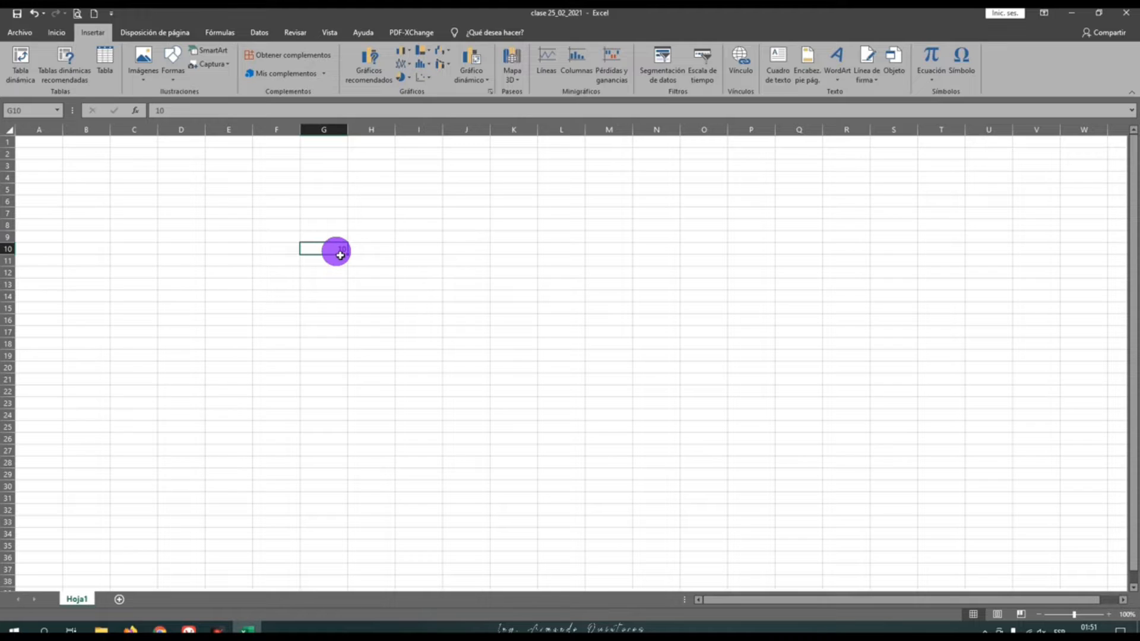
pyautogui.click(341, 261)
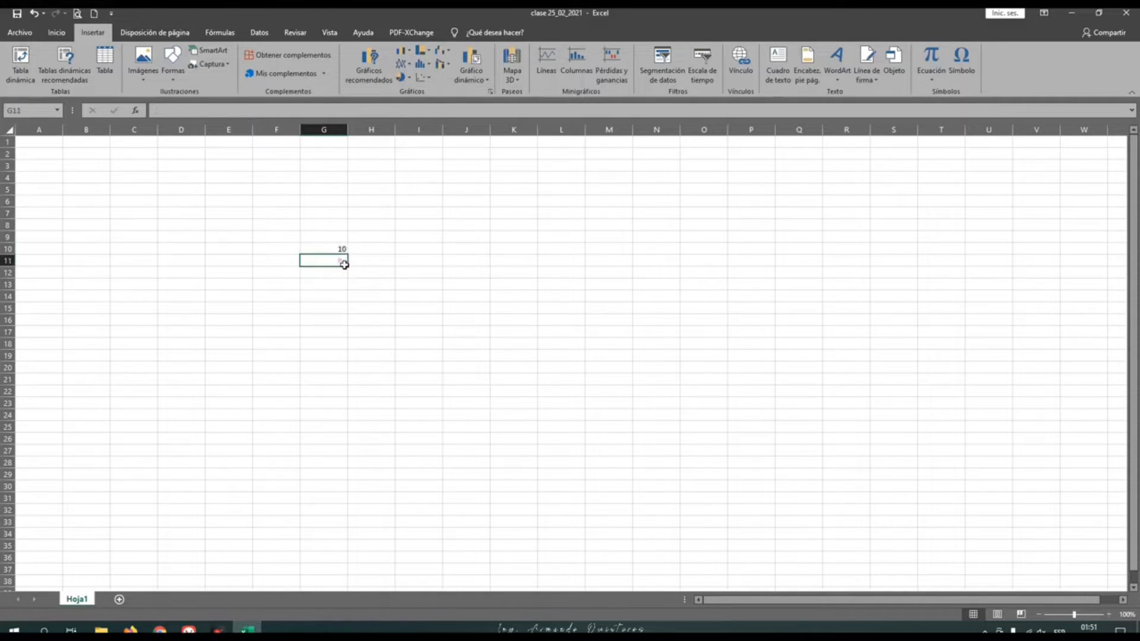
pyautogui.click(368, 263)
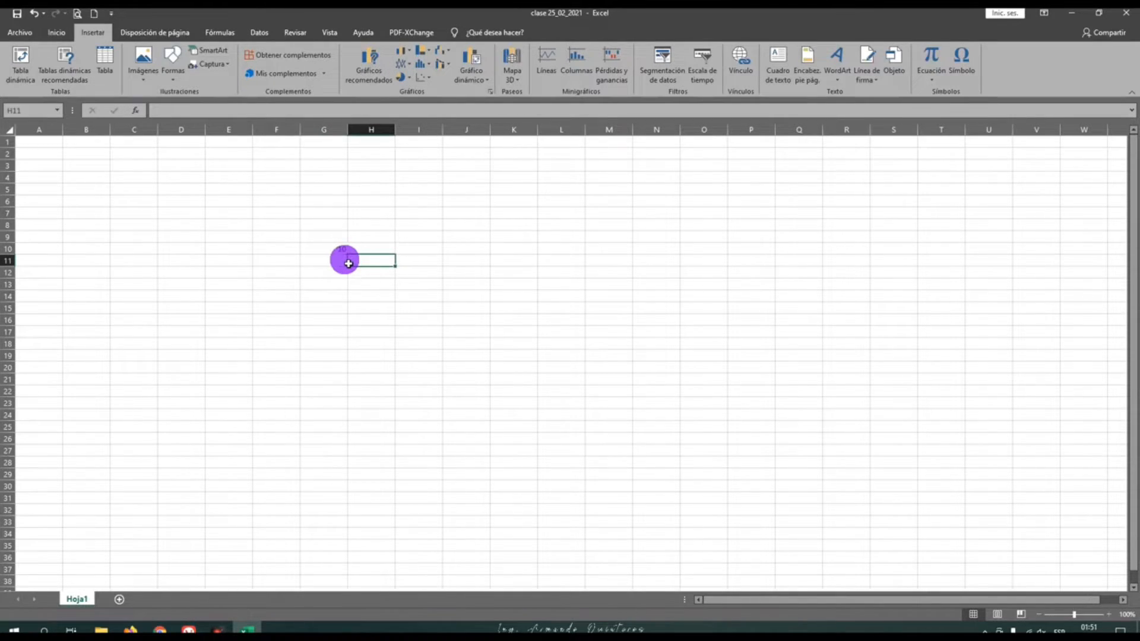
pyautogui.click(346, 261)
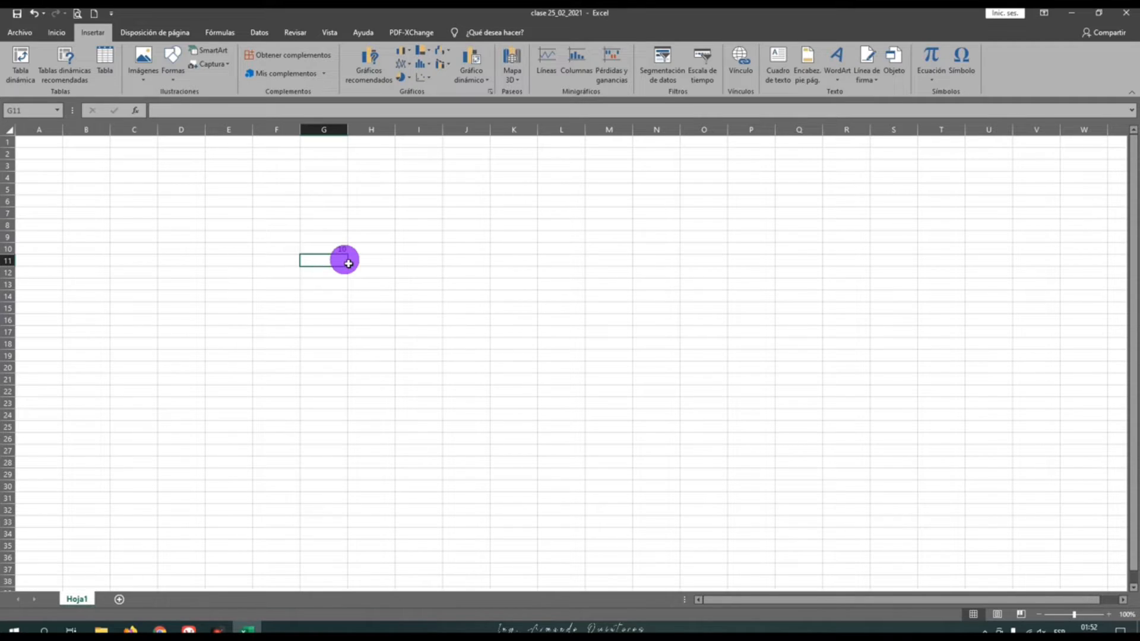
# Close the workbook, and locate the saved file clase 25_02_2021 in the Documentos folder with File Explorer
pyautogui.click(1132, 20)
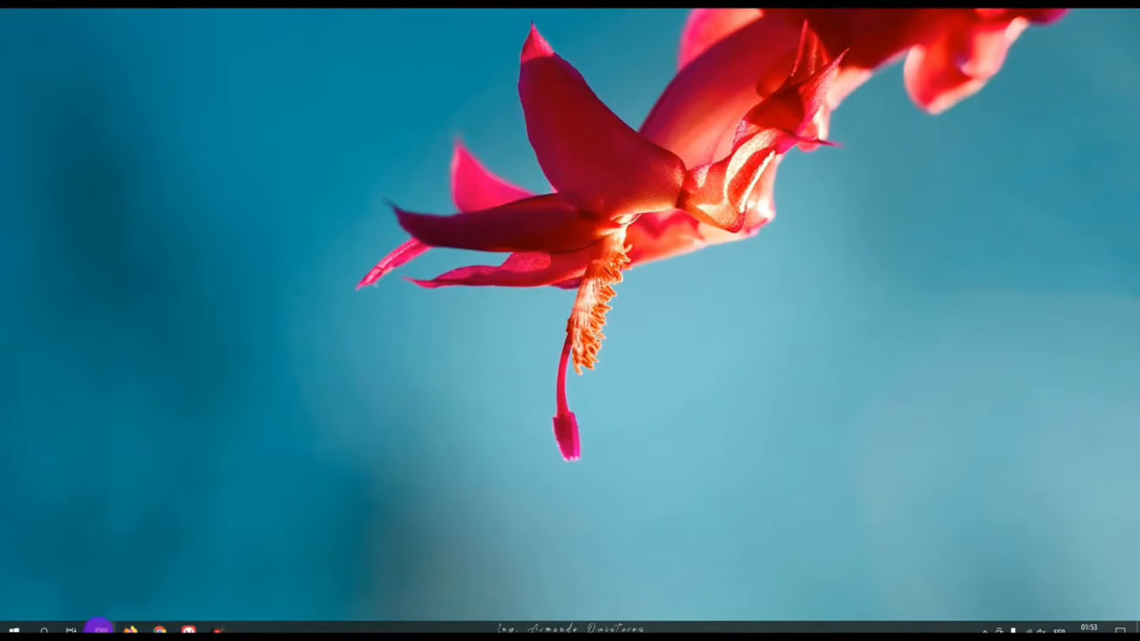
pyautogui.click(99, 628)
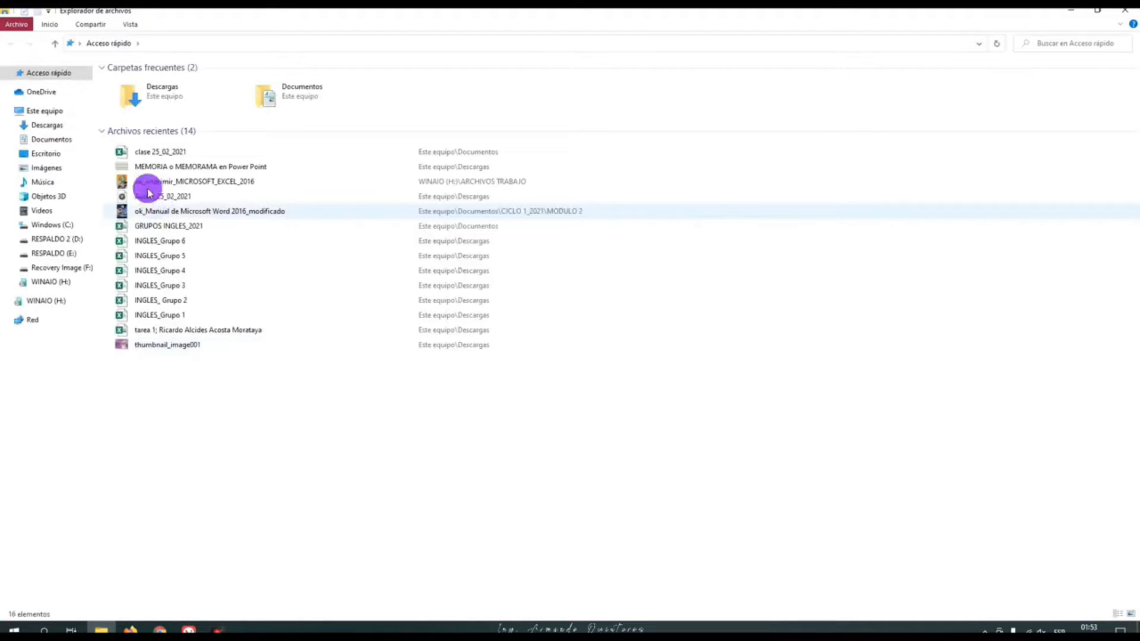
pyautogui.click(61, 141)
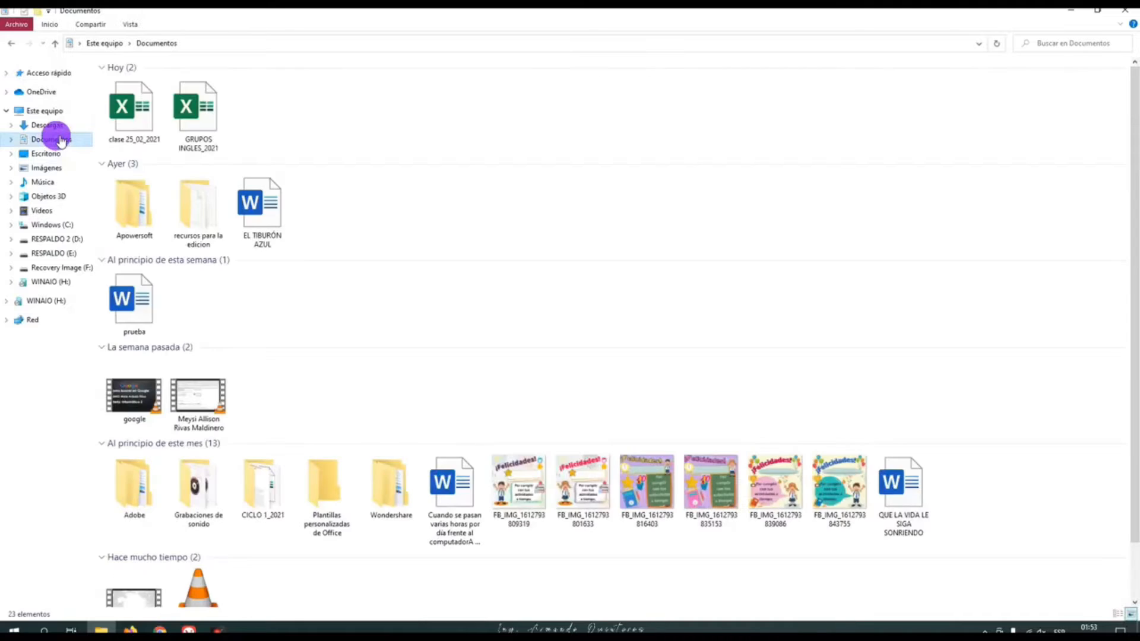
pyautogui.click(138, 111)
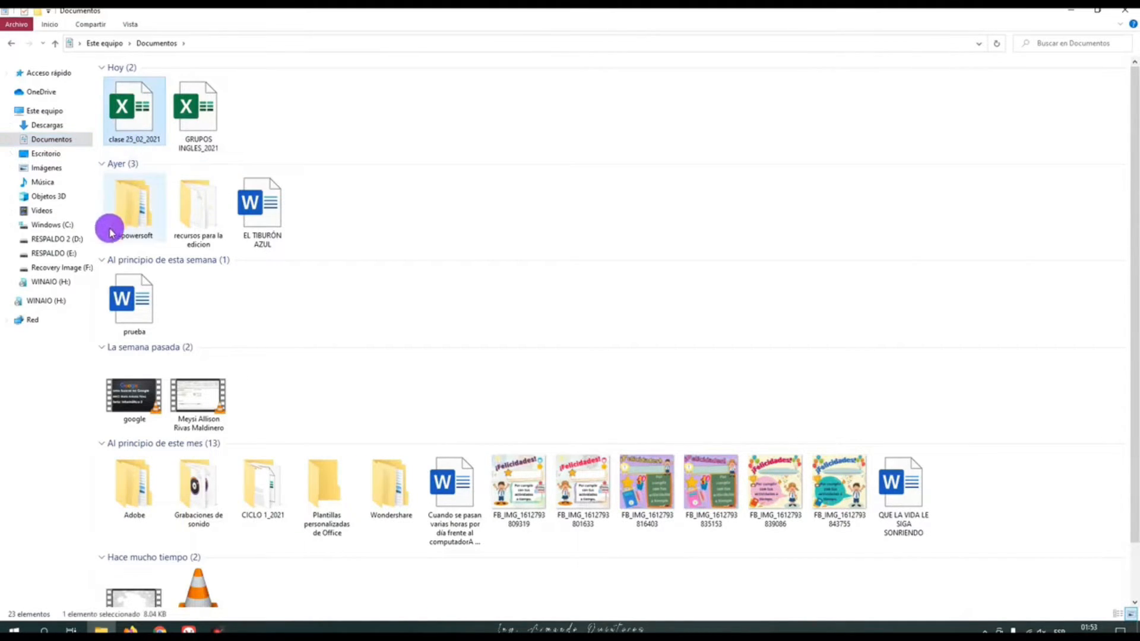
pyautogui.click(1127, 17)
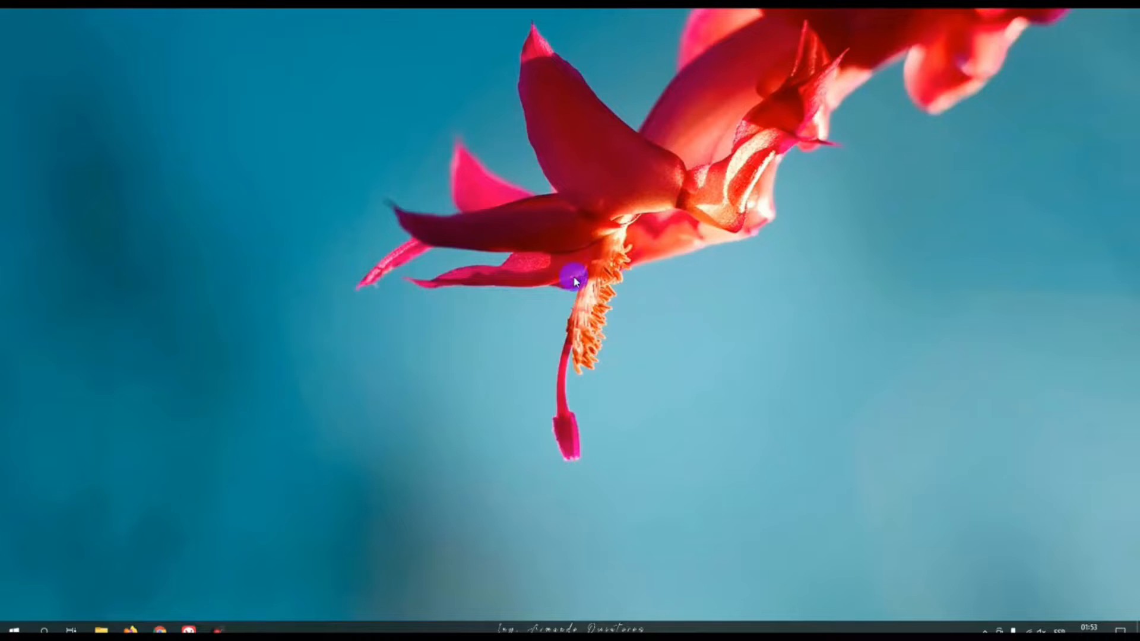
# Find Excel through the Windows search and launch it
pyautogui.click(44, 629)
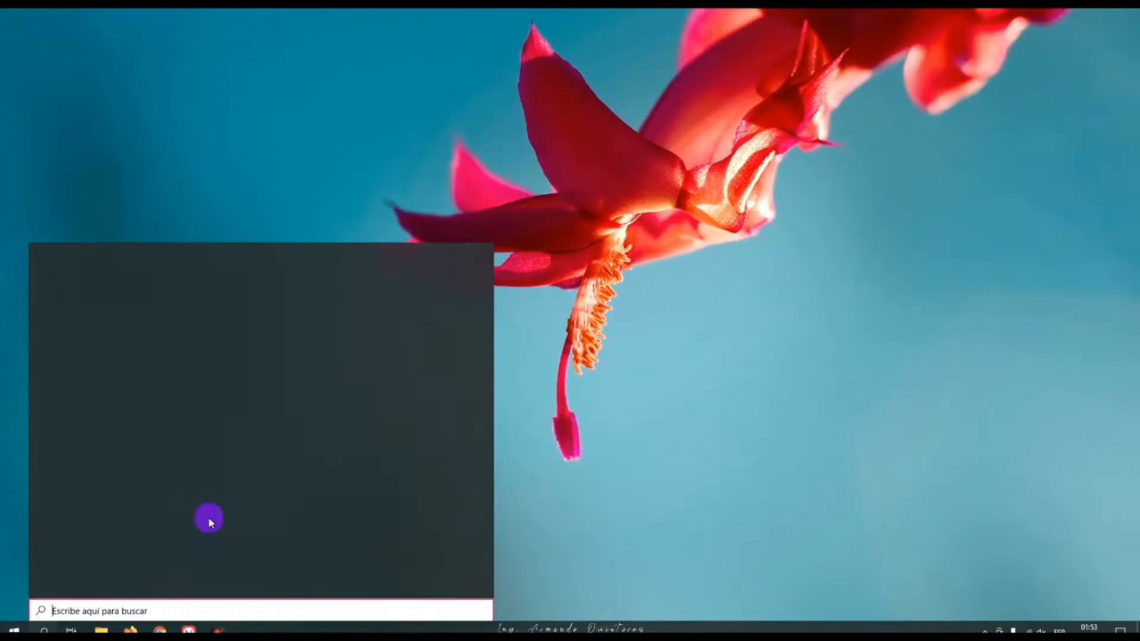
pyautogui.write('ex')
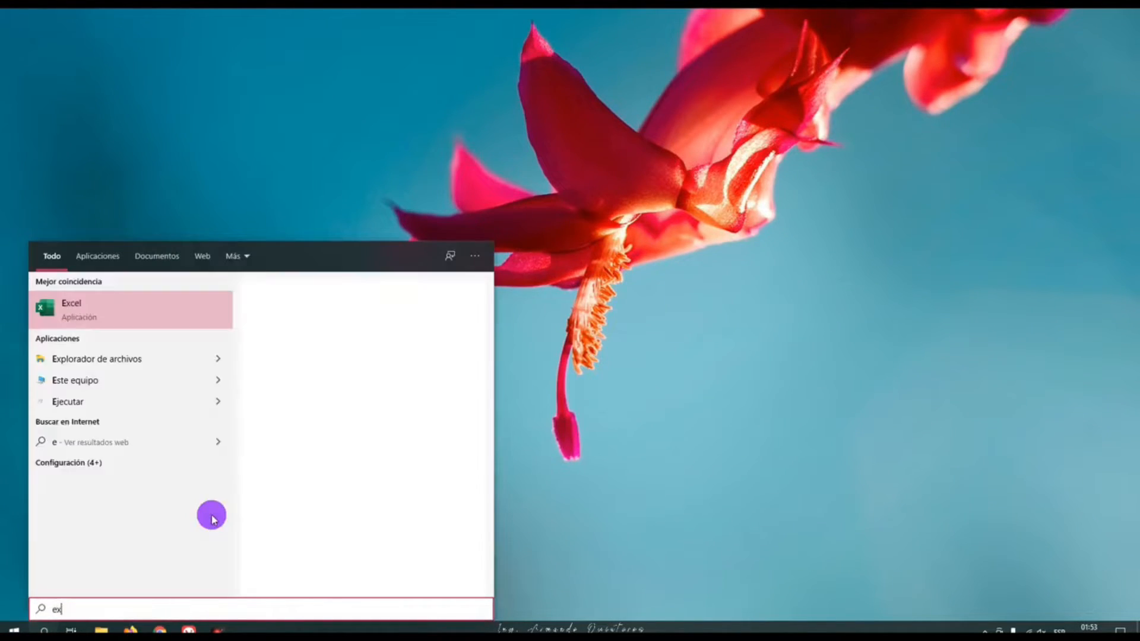
pyautogui.write('ce')
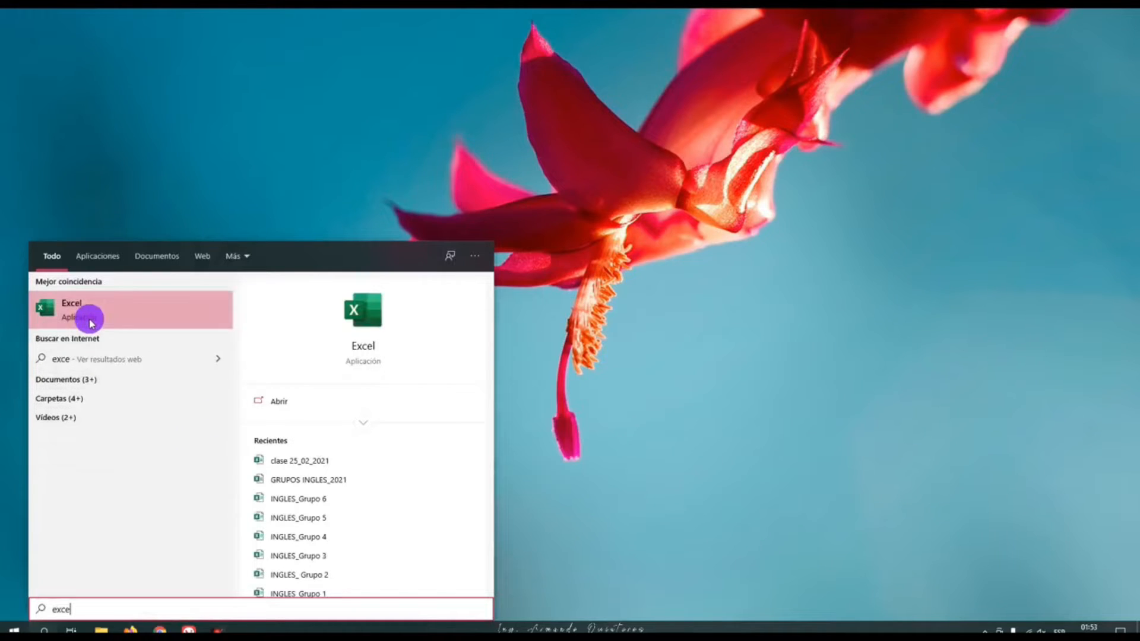
pyautogui.click(91, 321)
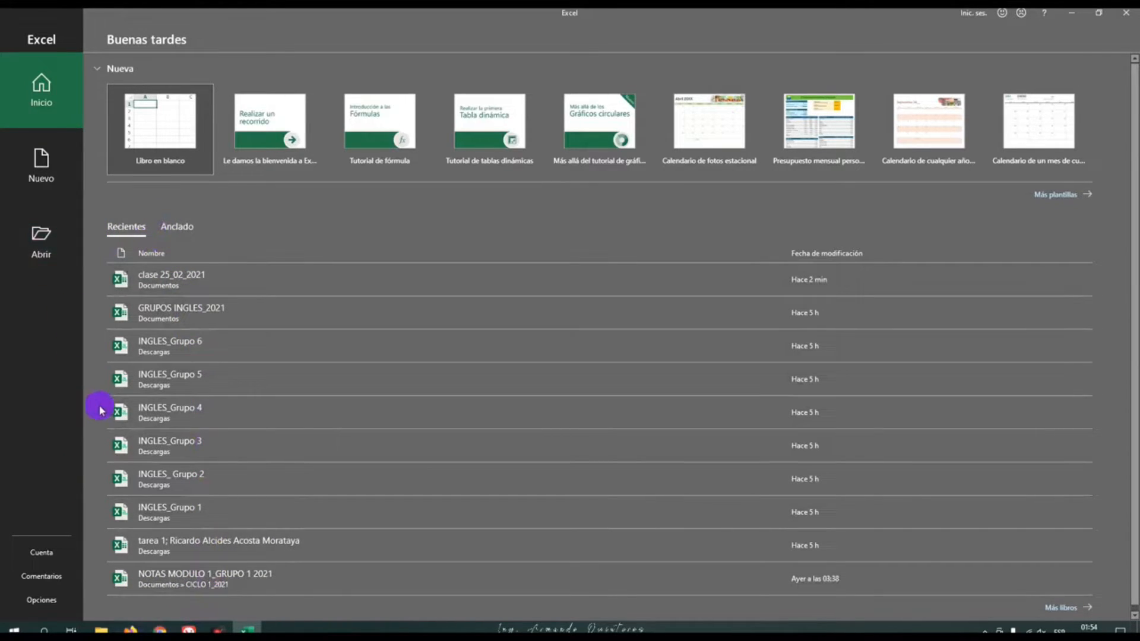
# Browse to the Documentos folder from Excel and open the workbook clase 25_02_2021
pyautogui.click(37, 237)
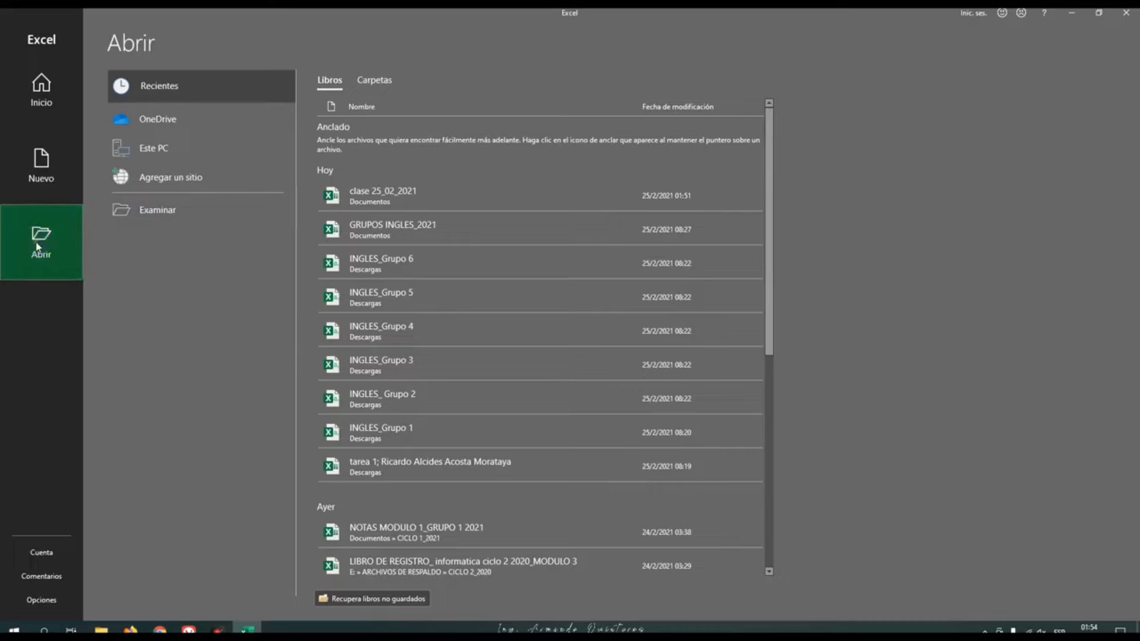
pyautogui.click(140, 212)
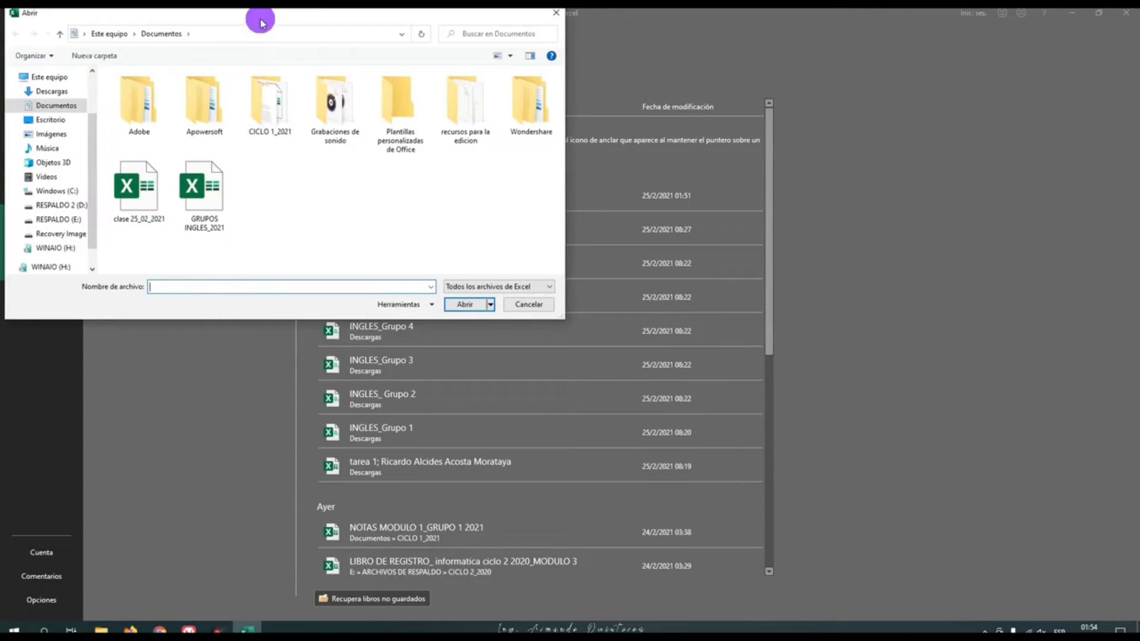
pyautogui.moveTo(262, 17); pyautogui.dragTo(446, 64)
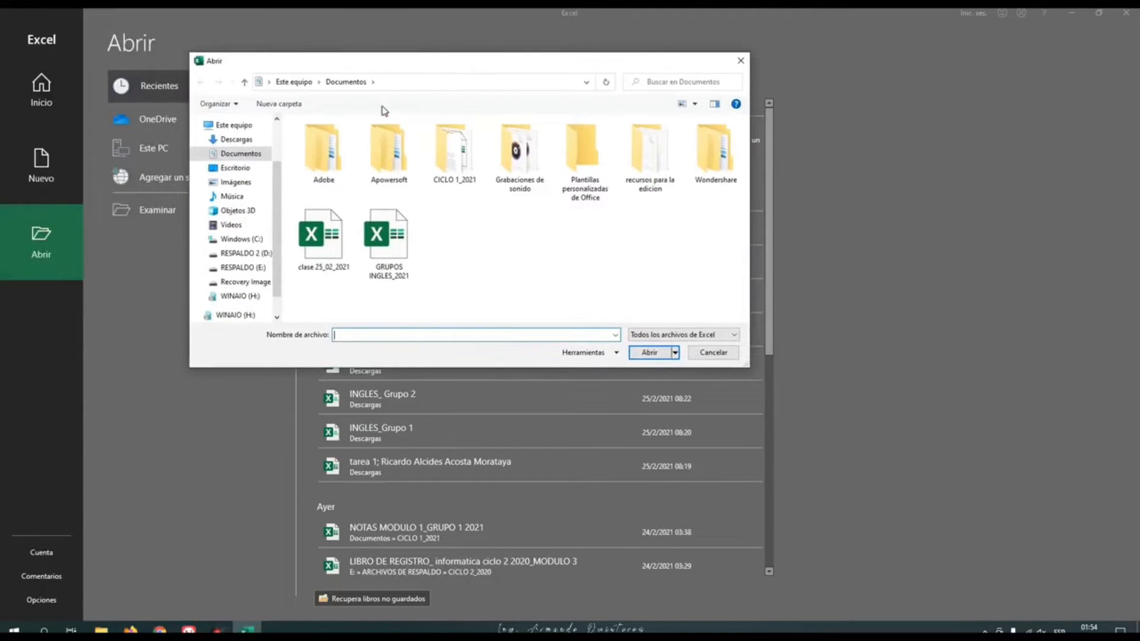
pyautogui.click(248, 155)
pyautogui.click(306, 237)
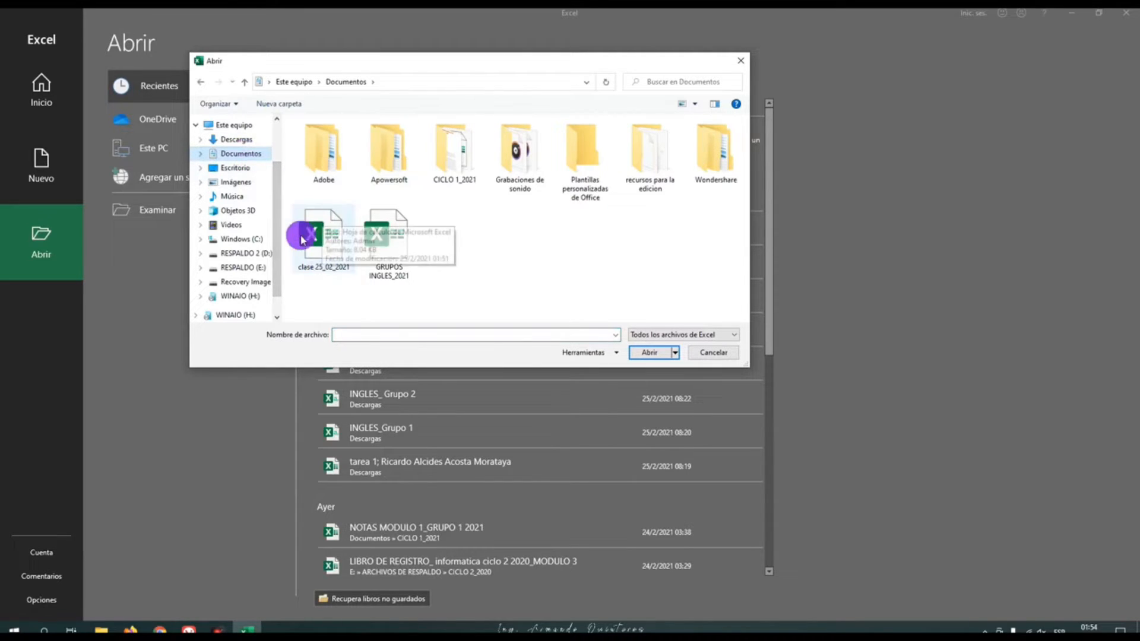
pyautogui.click(319, 236)
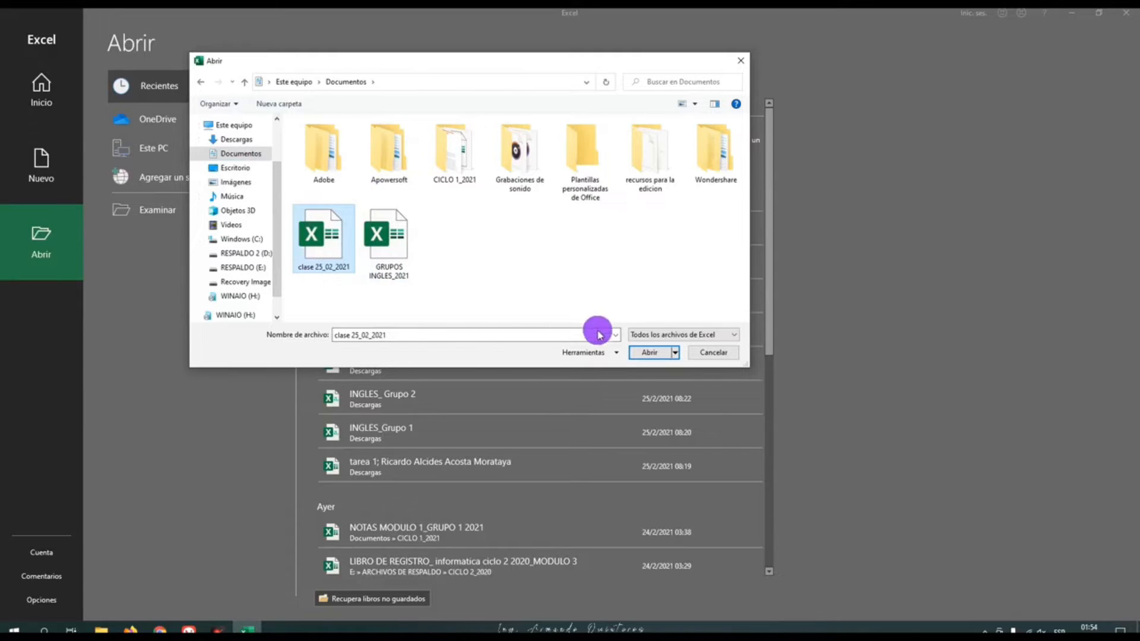
pyautogui.click(647, 353)
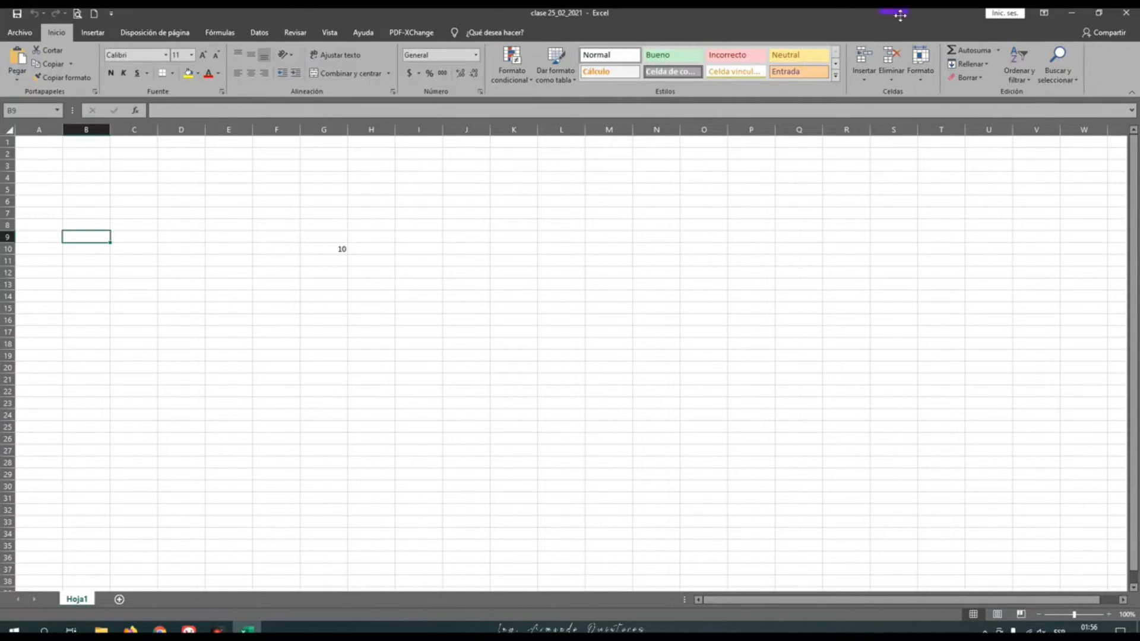
# Close the workbook and reopen clase 25_02_2021 from the Documentos folder with File Explorer
pyautogui.click(1125, 17)
pyautogui.click(101, 629)
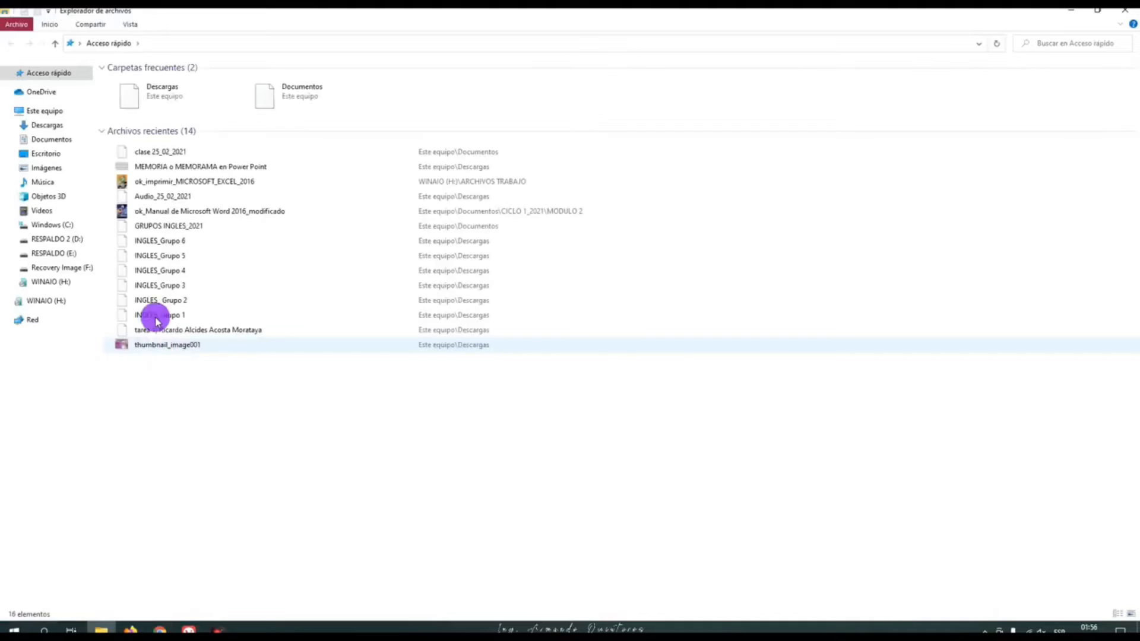
pyautogui.click(64, 140)
pyautogui.doubleClick(128, 113)
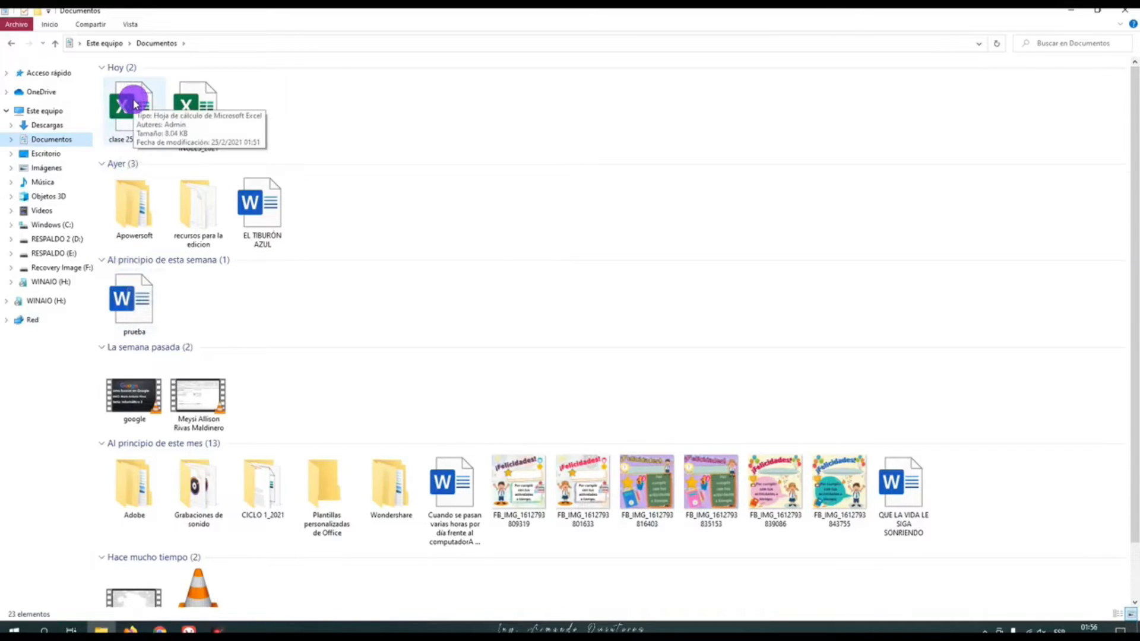
pyautogui.click(139, 113)
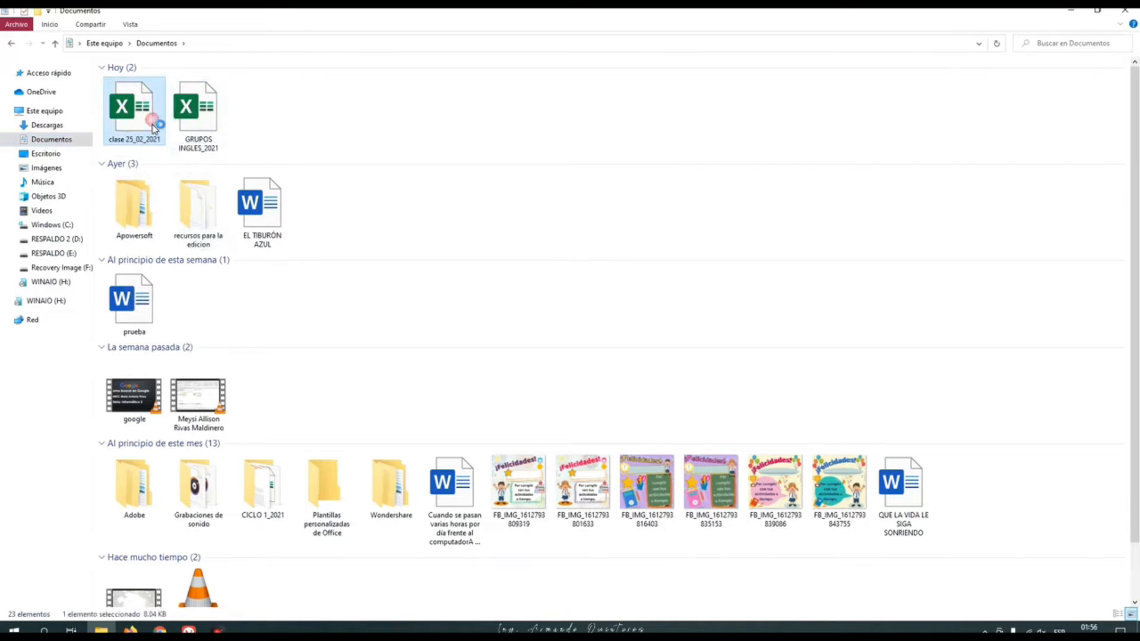
pyautogui.doubleClick(153, 126)
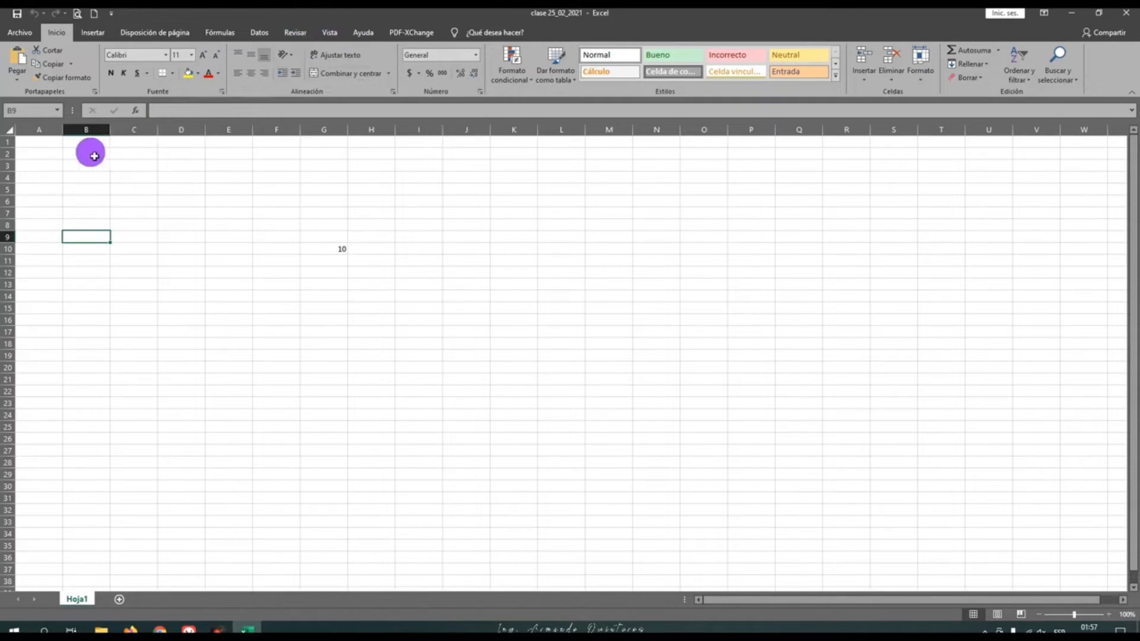
# Fill the whole of column C with yellow
pyautogui.click(51, 129)
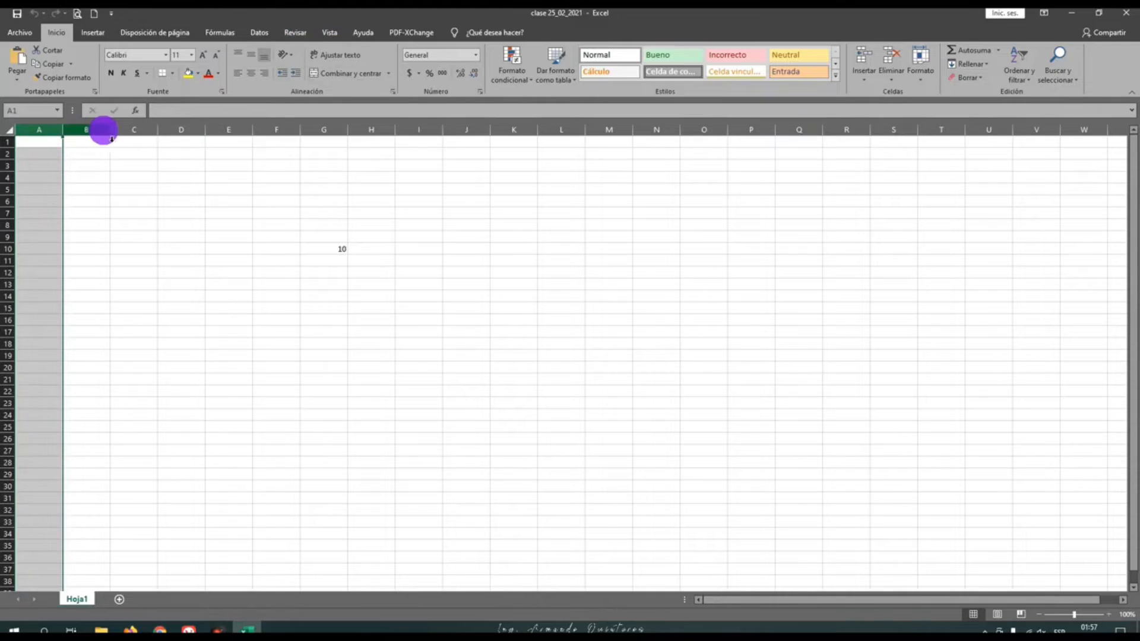
pyautogui.click(133, 137)
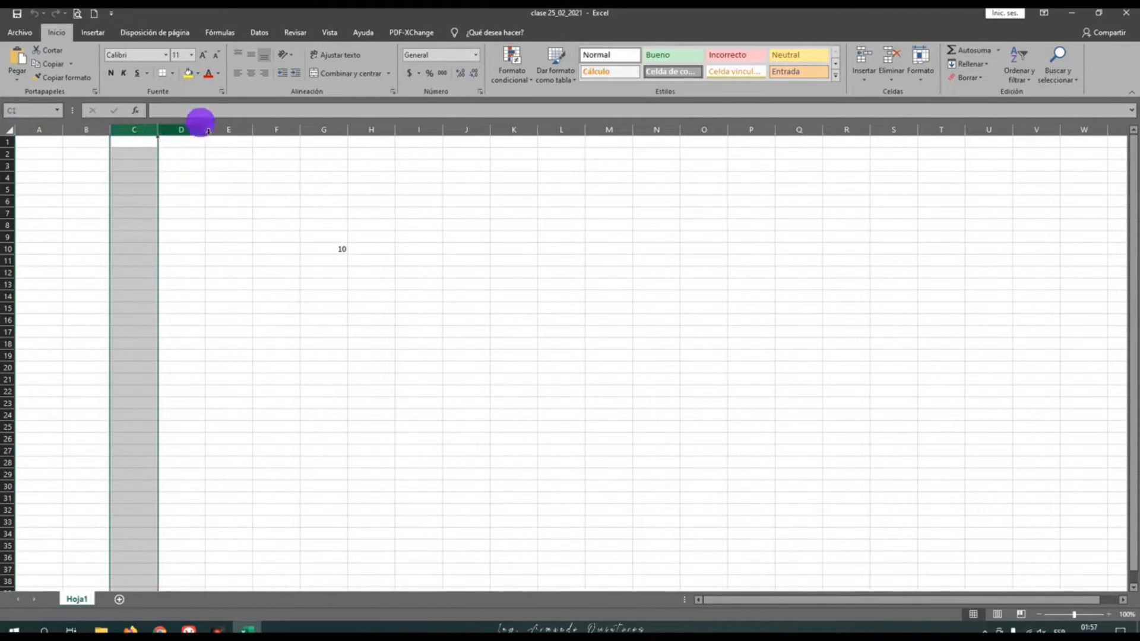
pyautogui.click(189, 72)
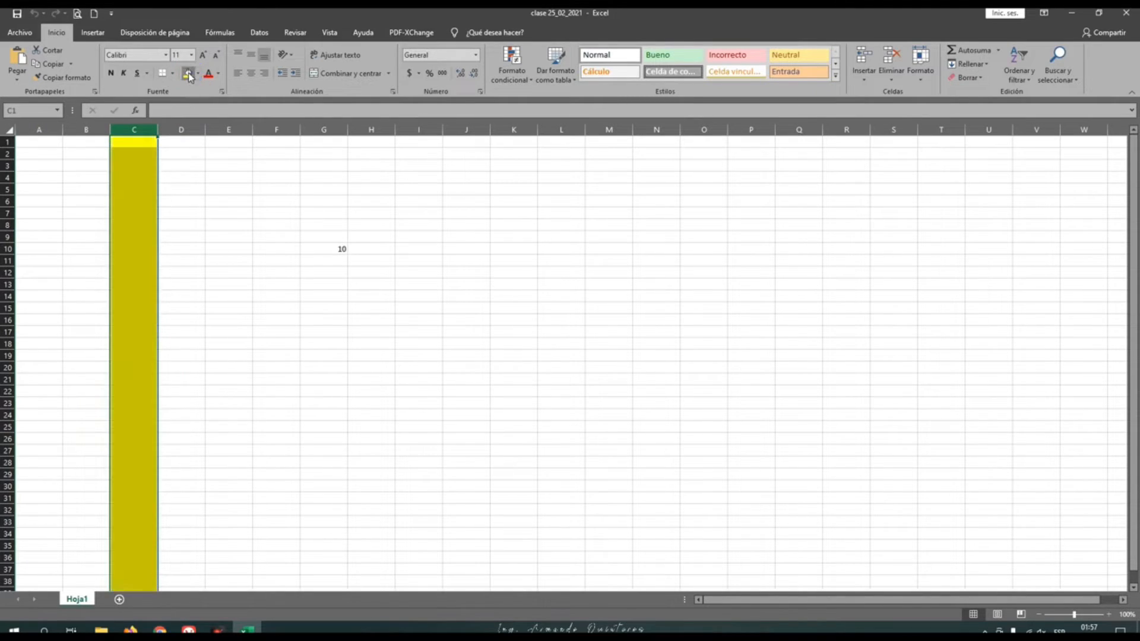
pyautogui.click(175, 224)
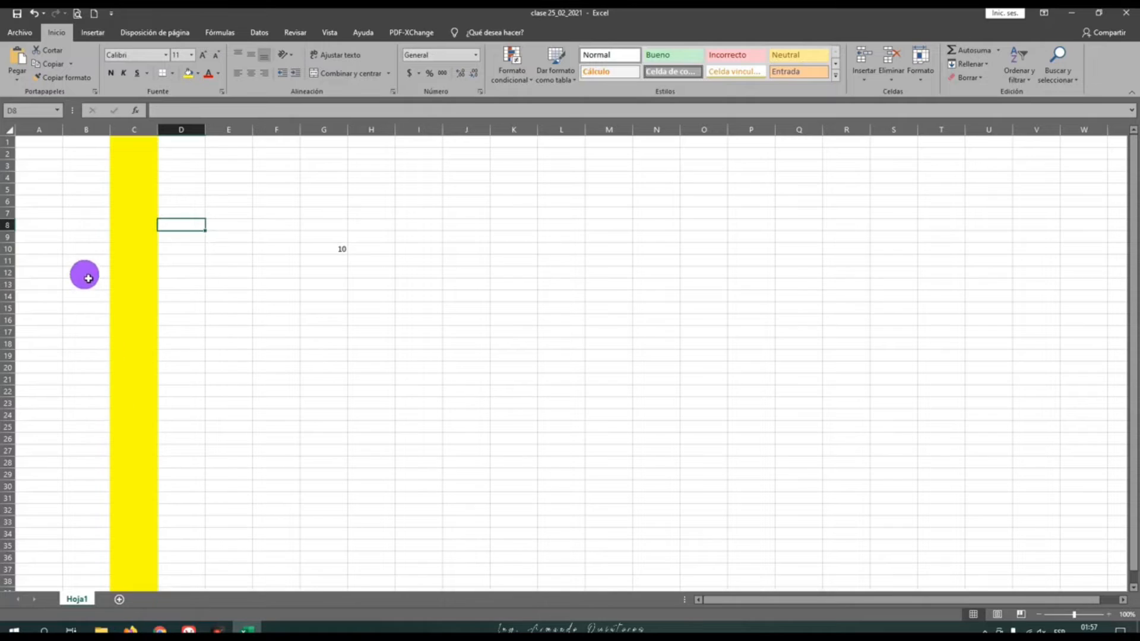
# Fill the whole of row 8 with the standard green colour
pyautogui.click(132, 227)
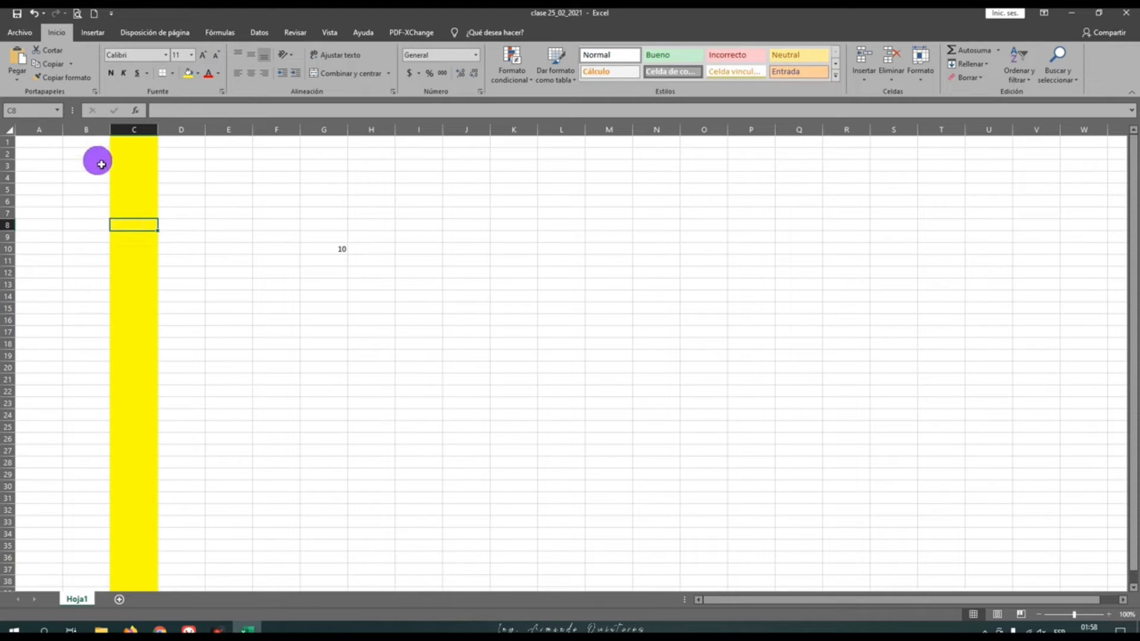
pyautogui.click(10, 225)
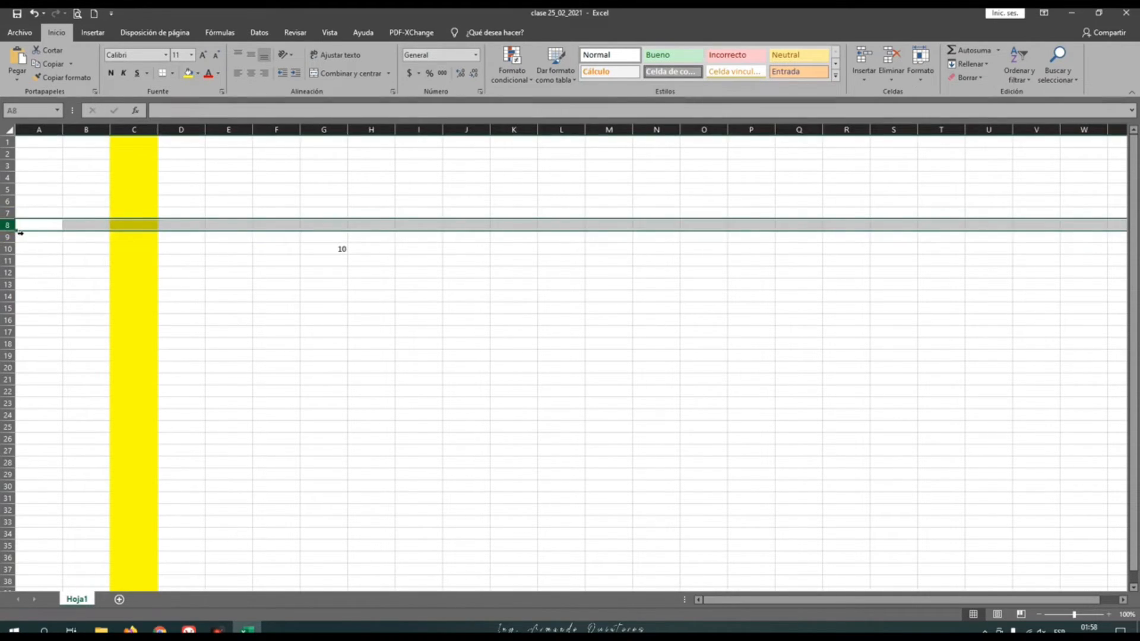
pyautogui.click(198, 73)
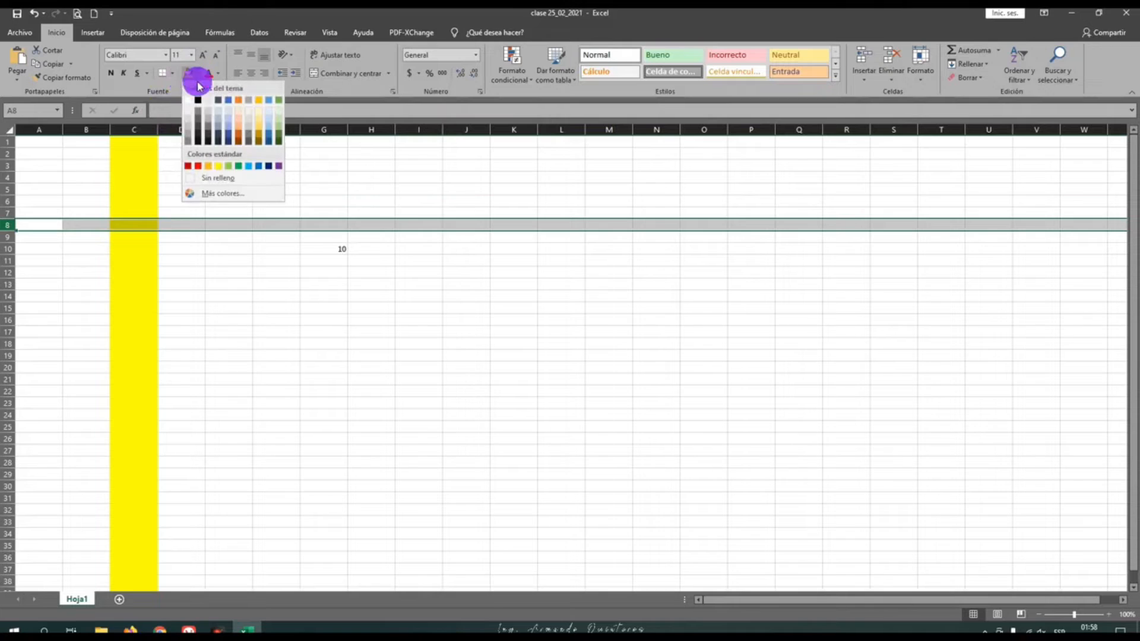
pyautogui.click(237, 166)
pyautogui.click(198, 276)
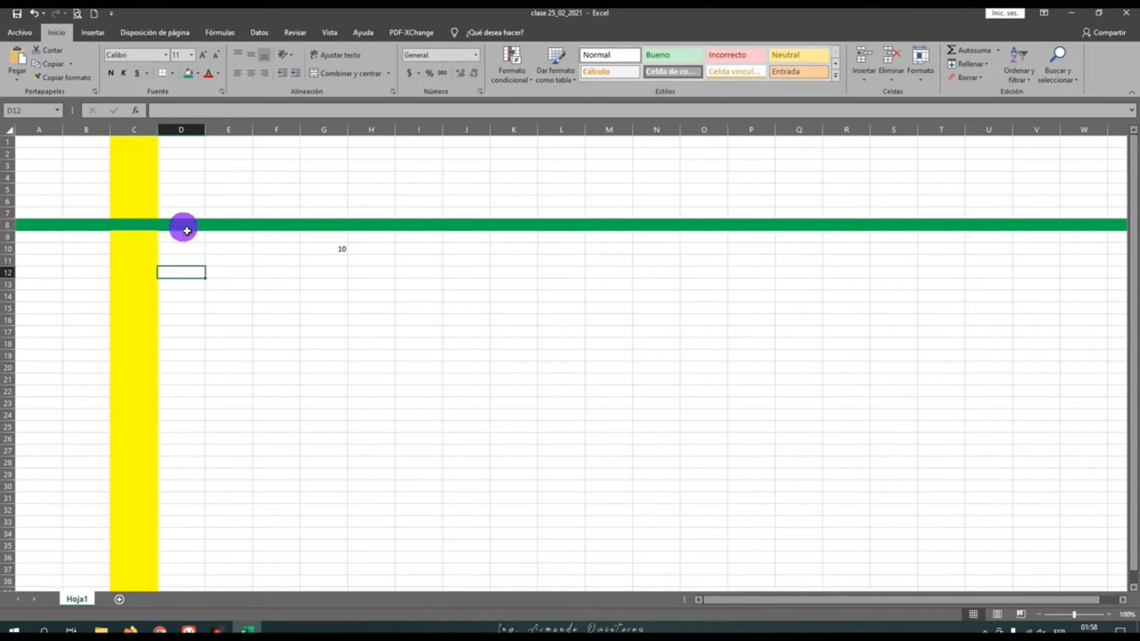
# Enter the text C8 in the cell where the yellow column and the green row cross
pyautogui.click(133, 229)
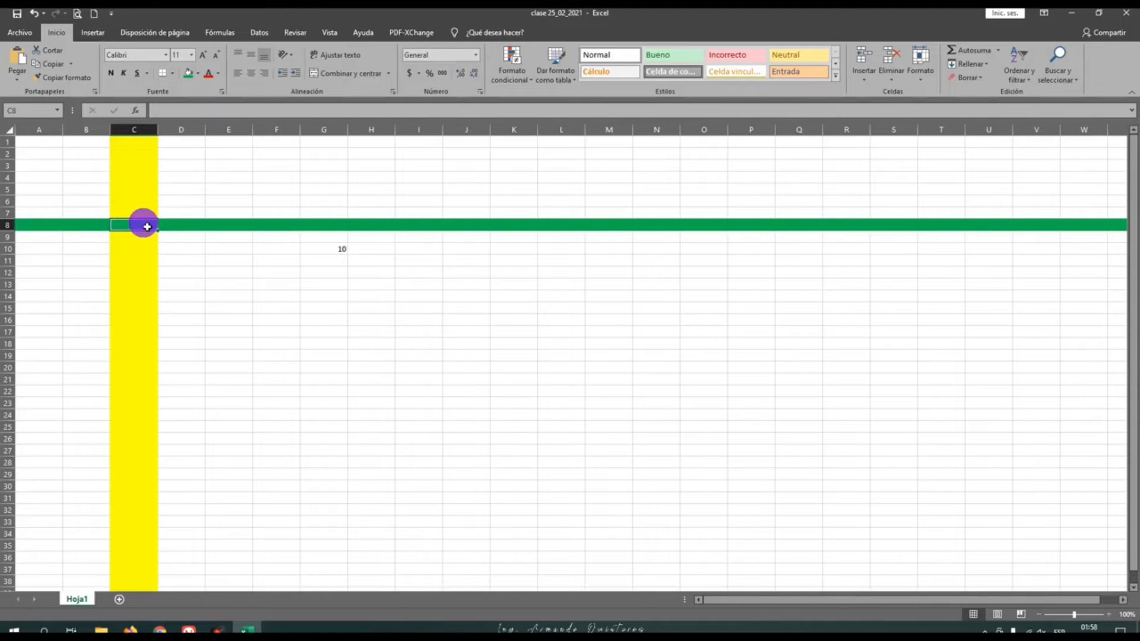
pyautogui.write('C')
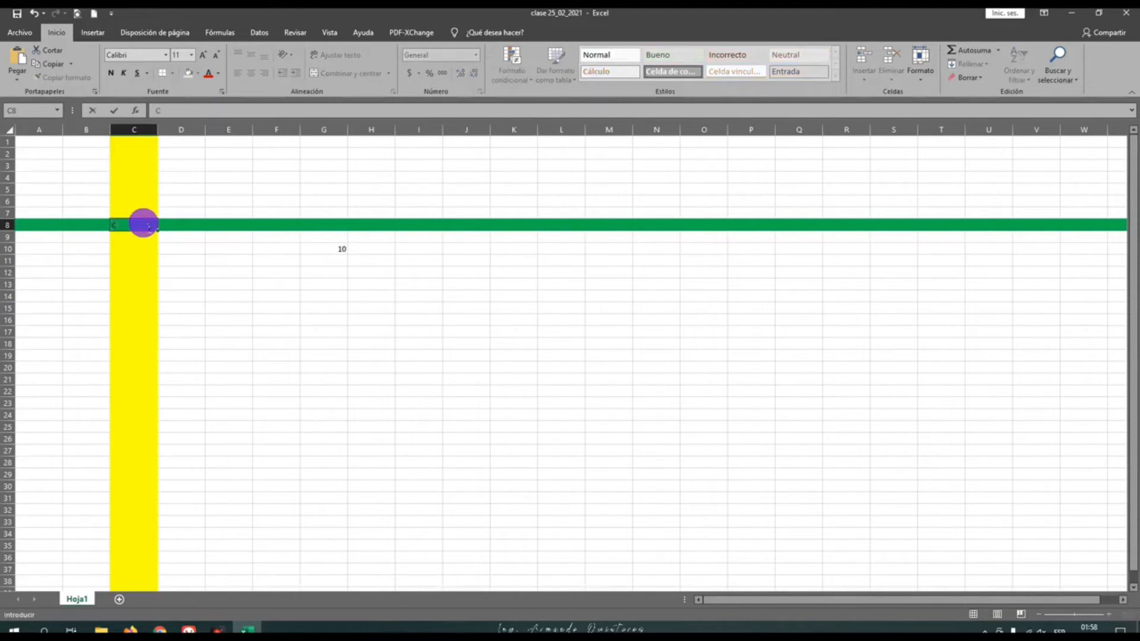
pyautogui.write('8')
pyautogui.press('Return')
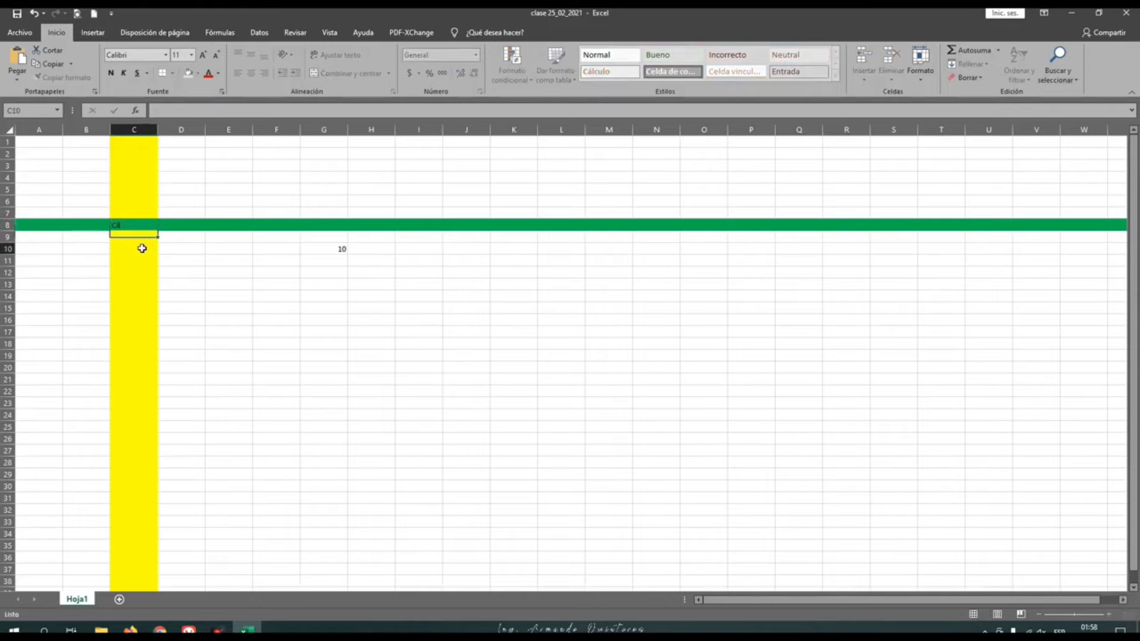
pyautogui.click(137, 225)
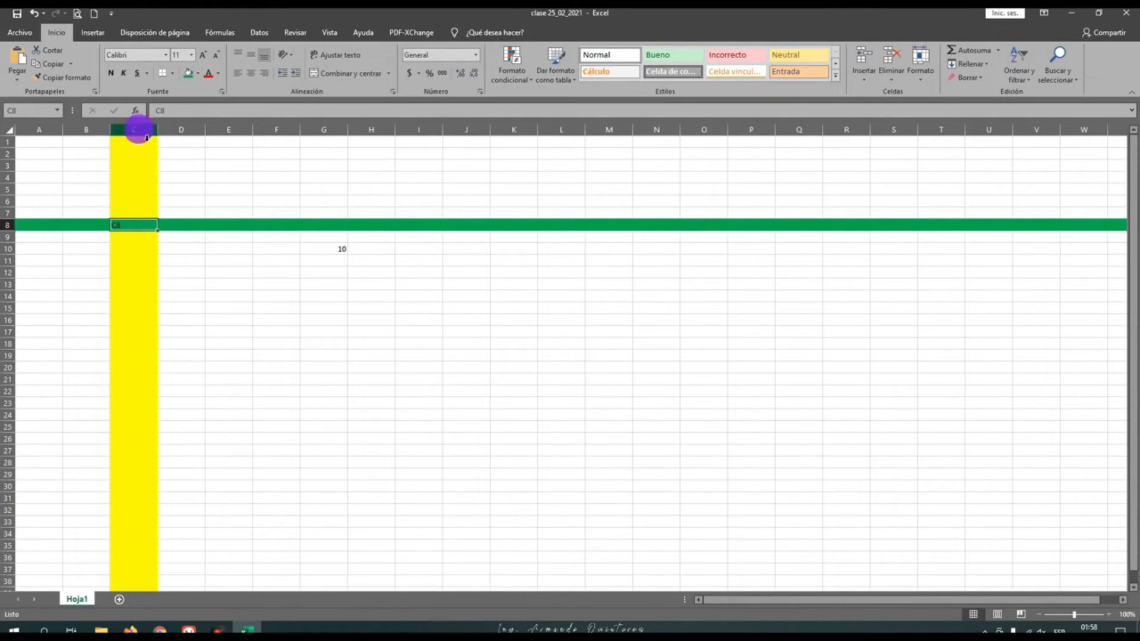
pyautogui.click(139, 229)
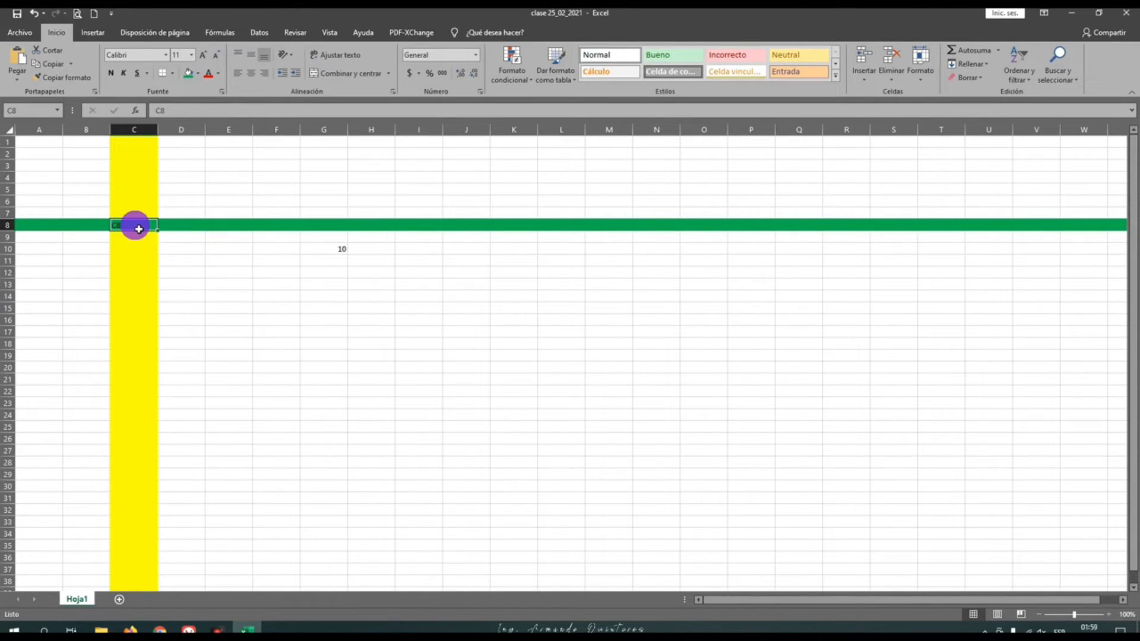
# Enter the numbers 1 to 10 down column B, in cells B8 to B17
pyautogui.click(95, 226)
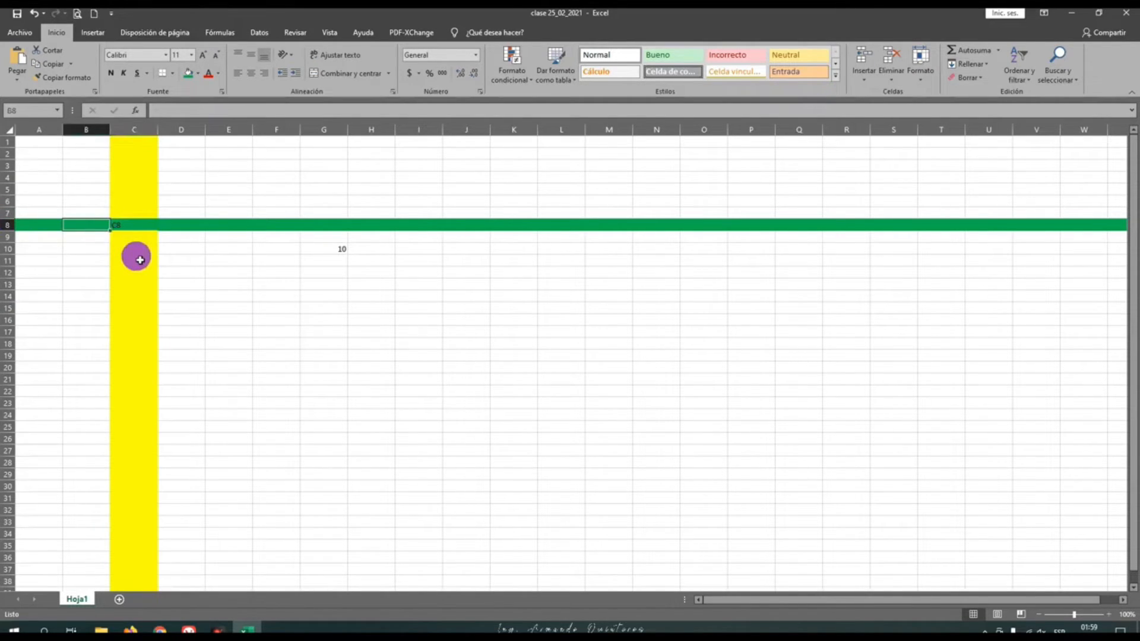
pyautogui.write('1')
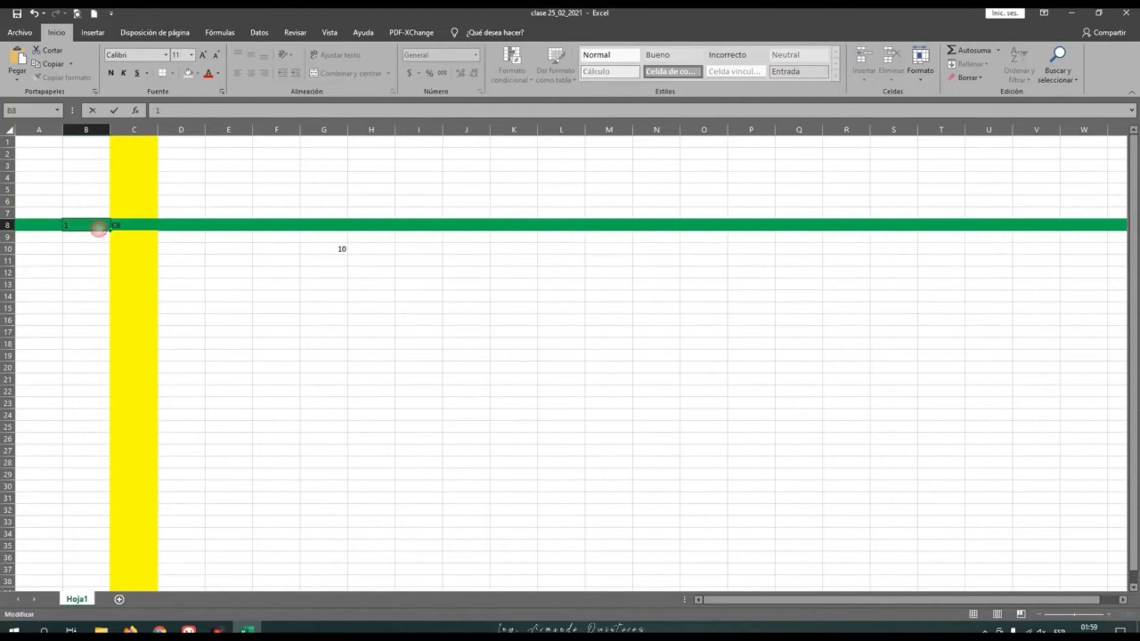
pyautogui.click(102, 237)
pyautogui.click(105, 240)
pyautogui.press('Down')
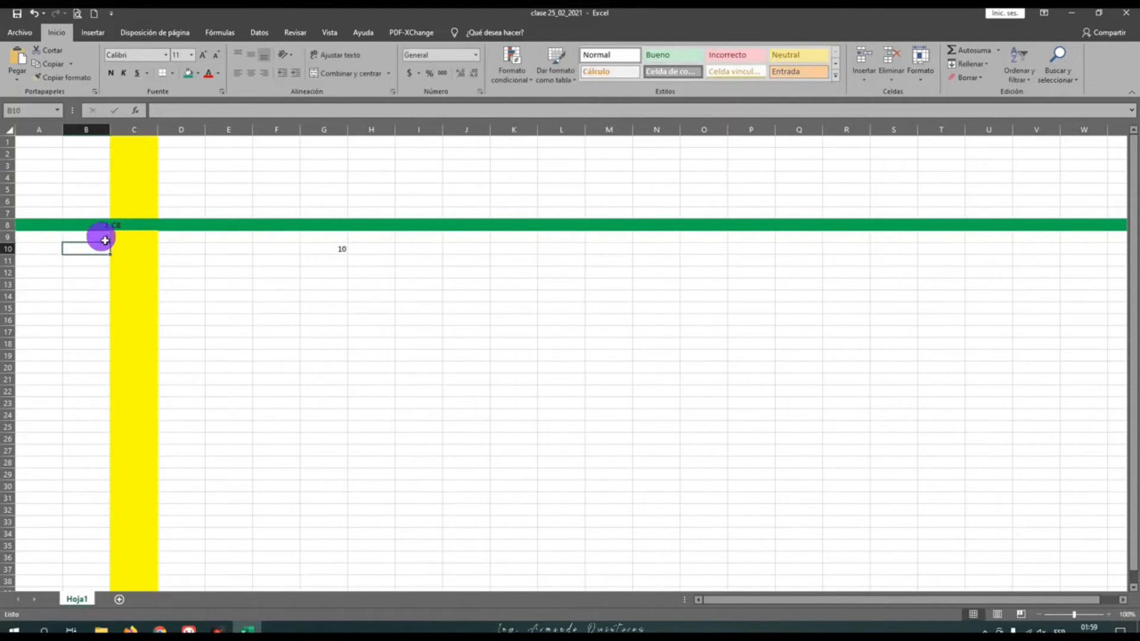
pyautogui.write('3')
pyautogui.press('Return')
pyautogui.write('4')
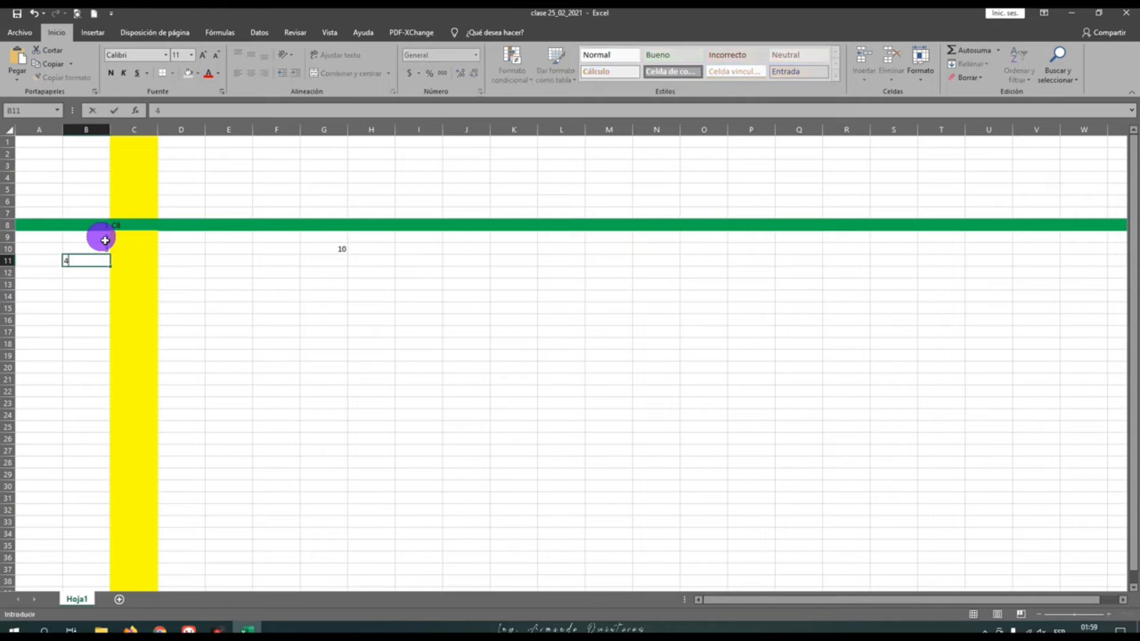
pyautogui.press('Return')
pyautogui.write('5')
pyautogui.press('Return')
pyautogui.write('6')
pyautogui.press('Return')
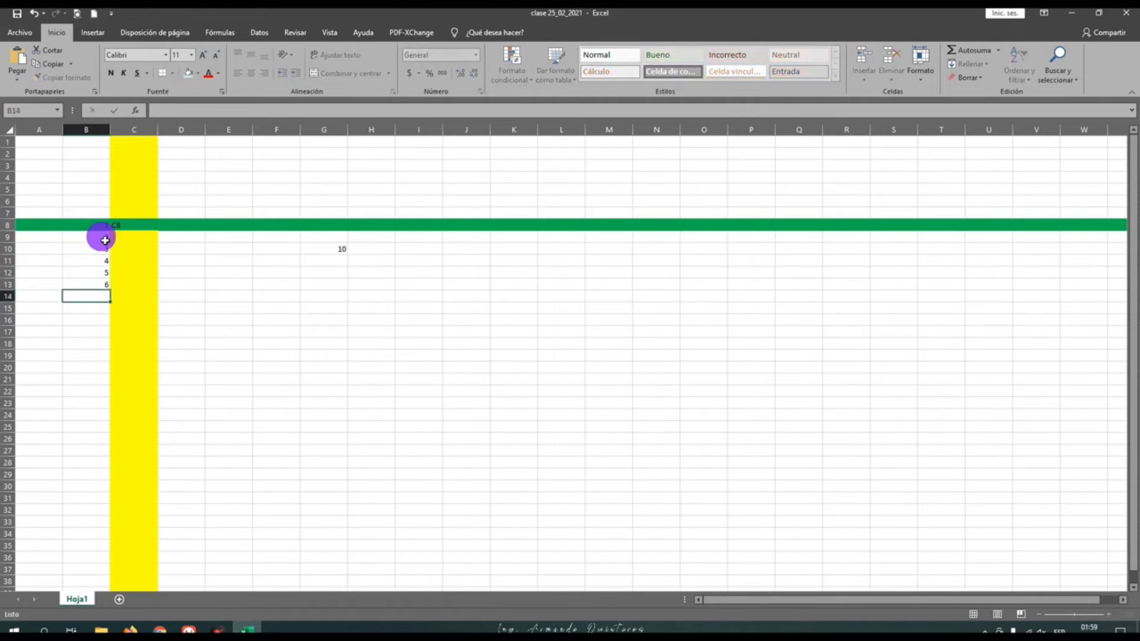
pyautogui.write('7')
pyautogui.press('Return')
pyautogui.write('8')
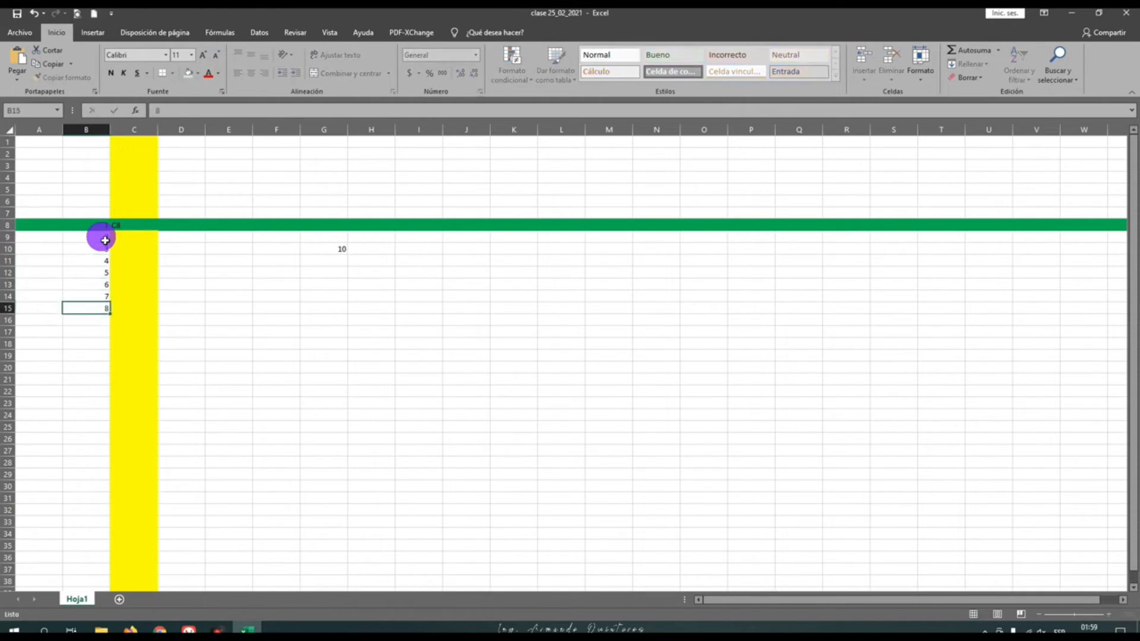
pyautogui.press('Return')
pyautogui.write('9')
pyautogui.press('Return')
pyautogui.write('10')
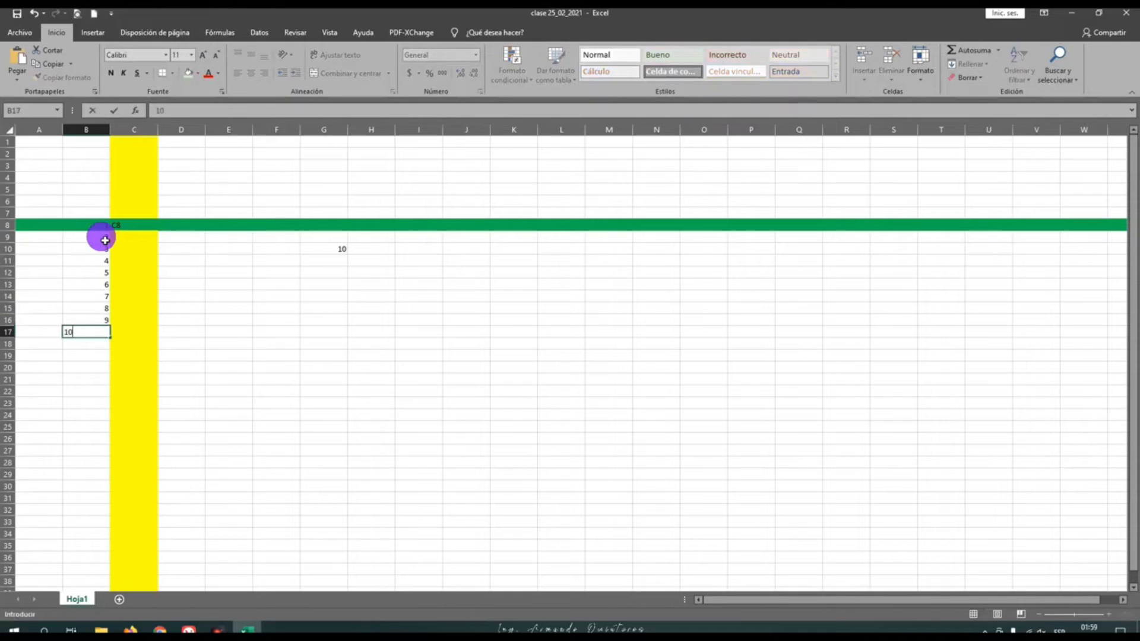
pyautogui.press('Return')
# Centre the numbers in cells B8 to B17 horizontally
pyautogui.moveTo(93, 239); pyautogui.dragTo(93, 332)
pyautogui.click(251, 73)
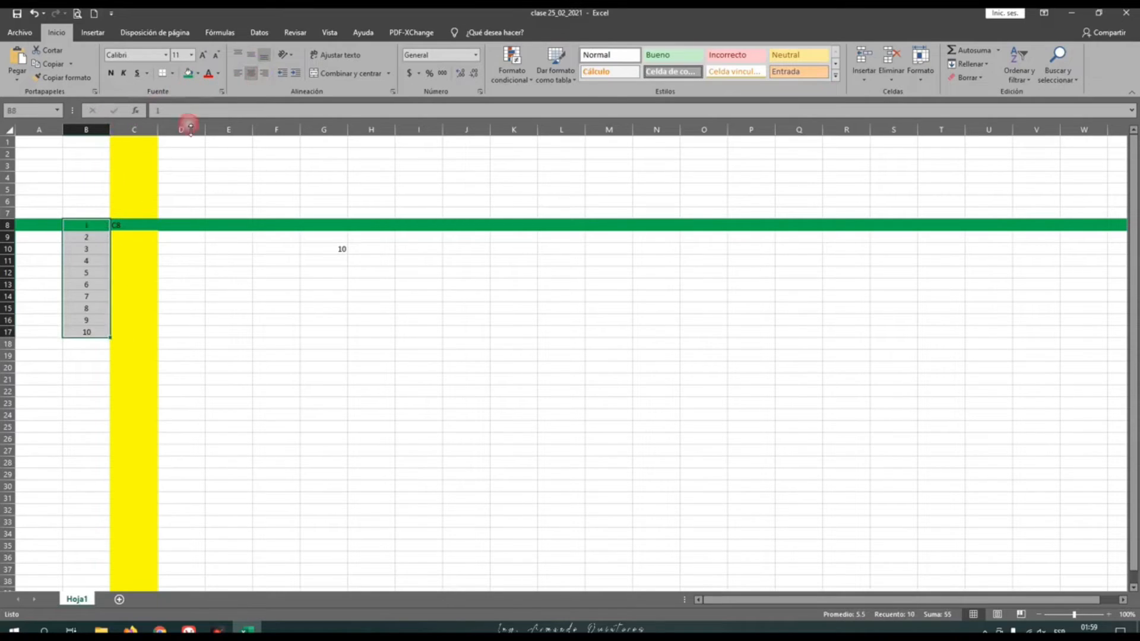
pyautogui.click(134, 238)
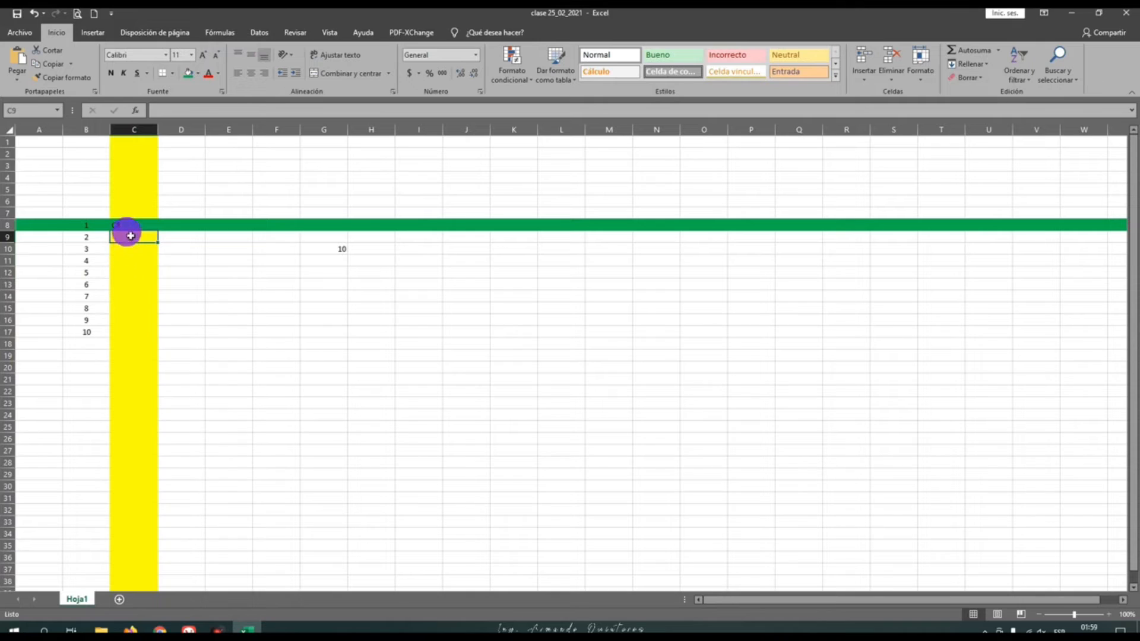
# Enter the range reference C8:C17 as text in cell C17, without the RANGO: prefix
pyautogui.click(133, 228)
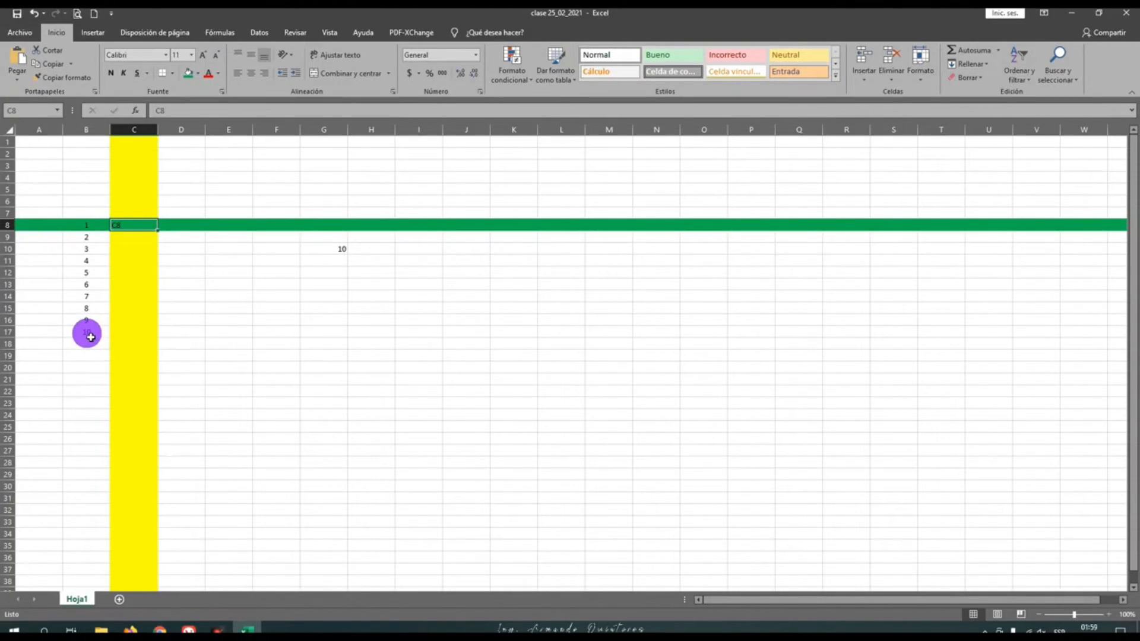
pyautogui.click(130, 337)
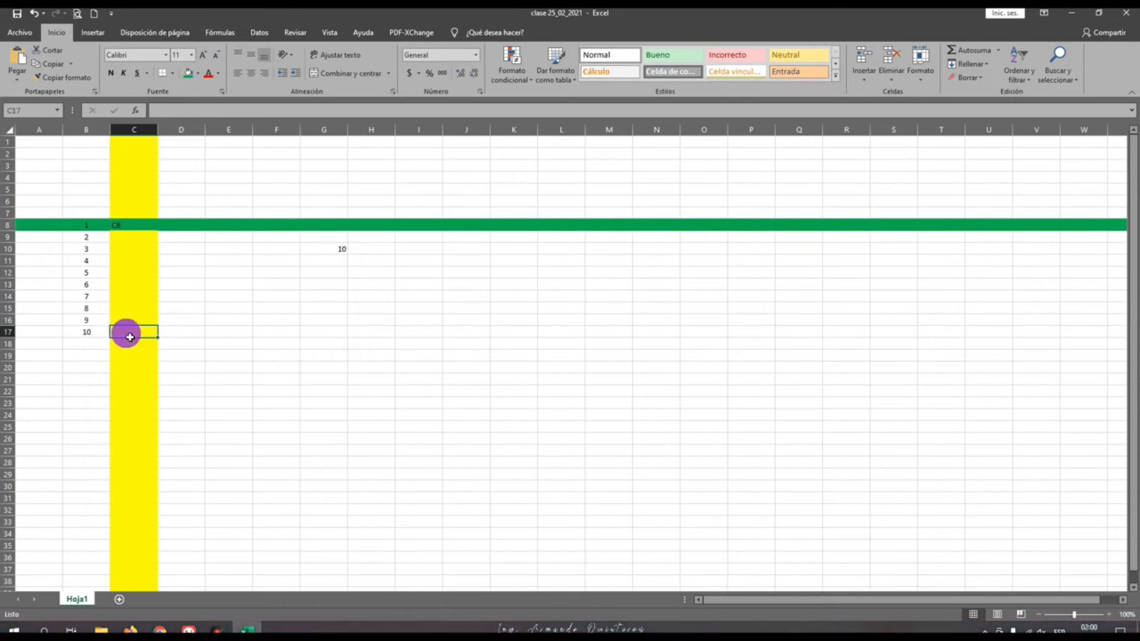
pyautogui.write('ra')
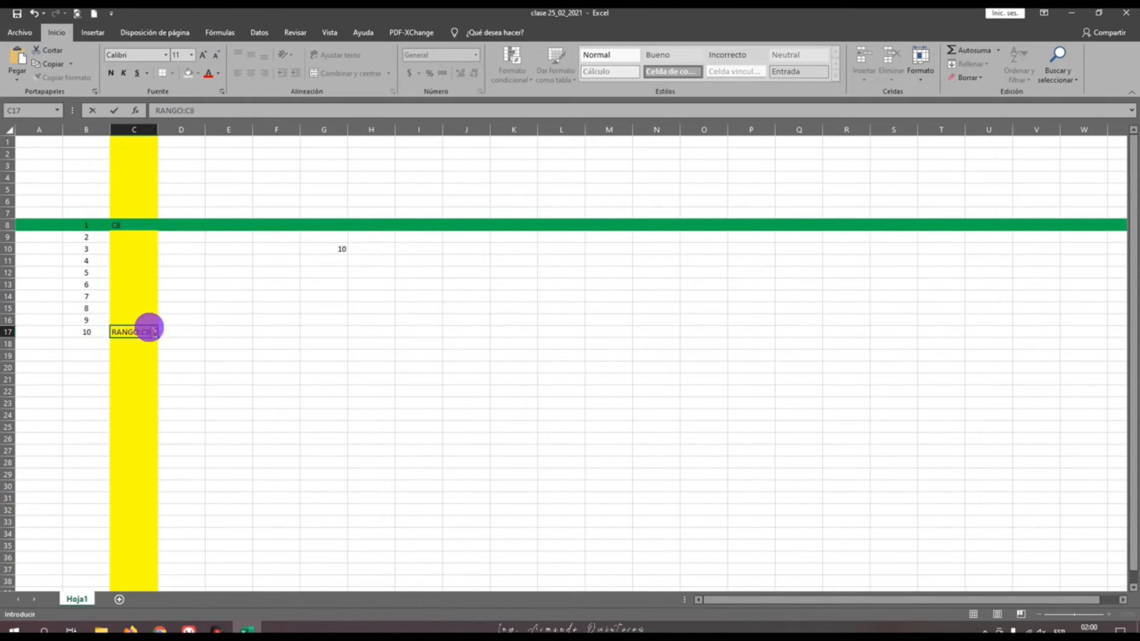
pyautogui.moveTo(142, 333); pyautogui.dragTo(113, 334)
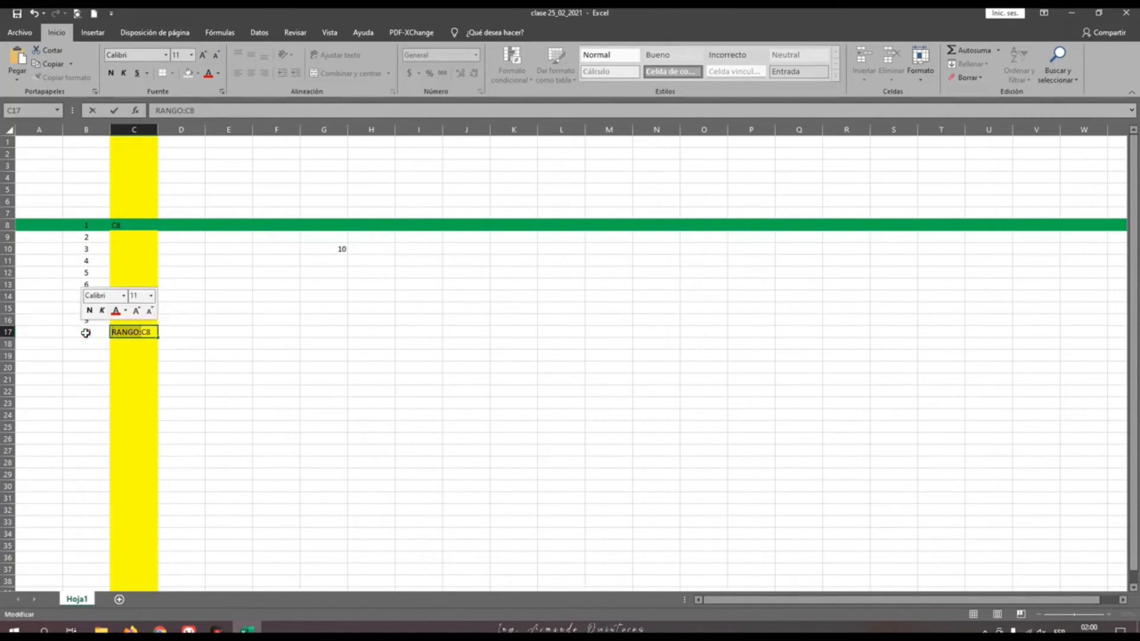
pyautogui.press('BackSpace')
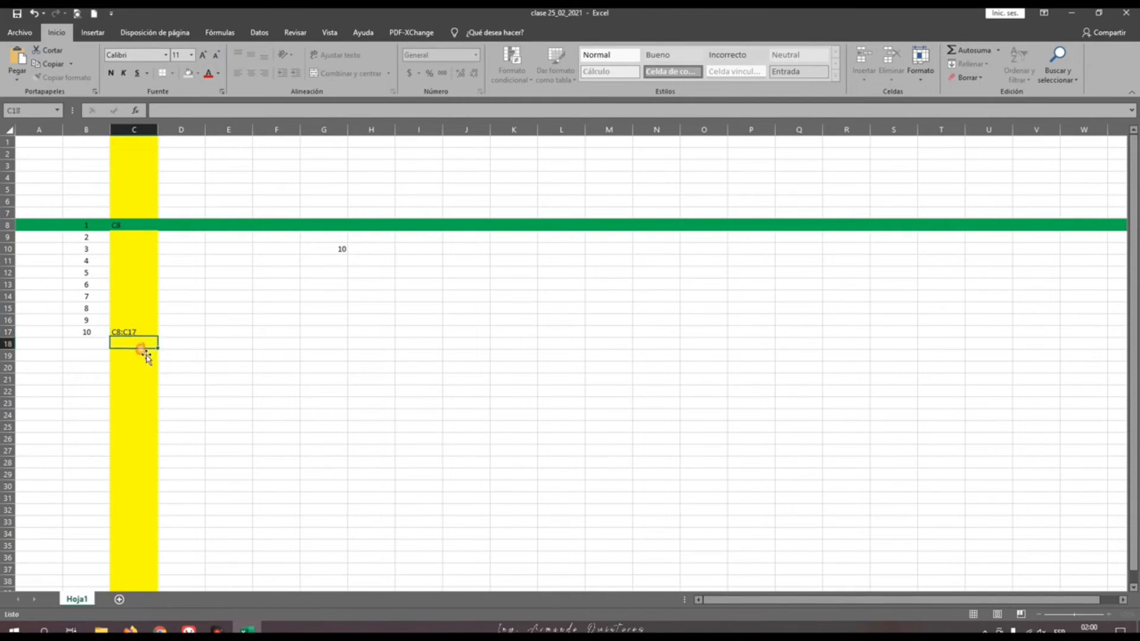
pyautogui.hotkey('ctrl', 'Return')
# Zoom the sheet in to 226% with rows 8 to 17 in view
pyautogui.moveTo(1079, 620); pyautogui.dragTo(1086, 615)
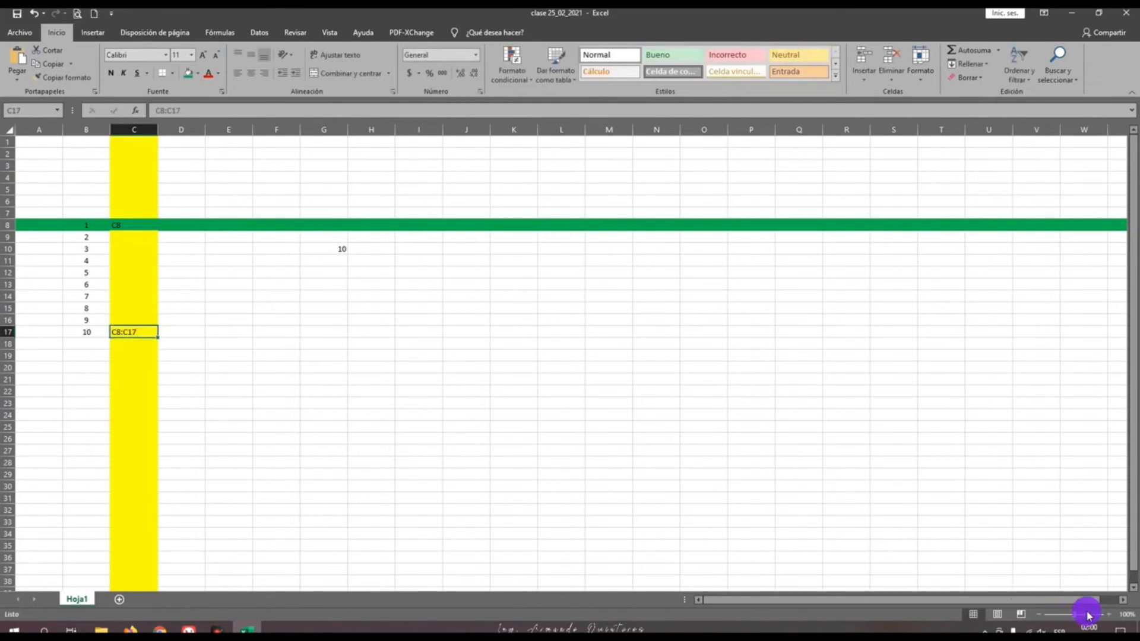
pyautogui.scroll(-1, 397, 382)
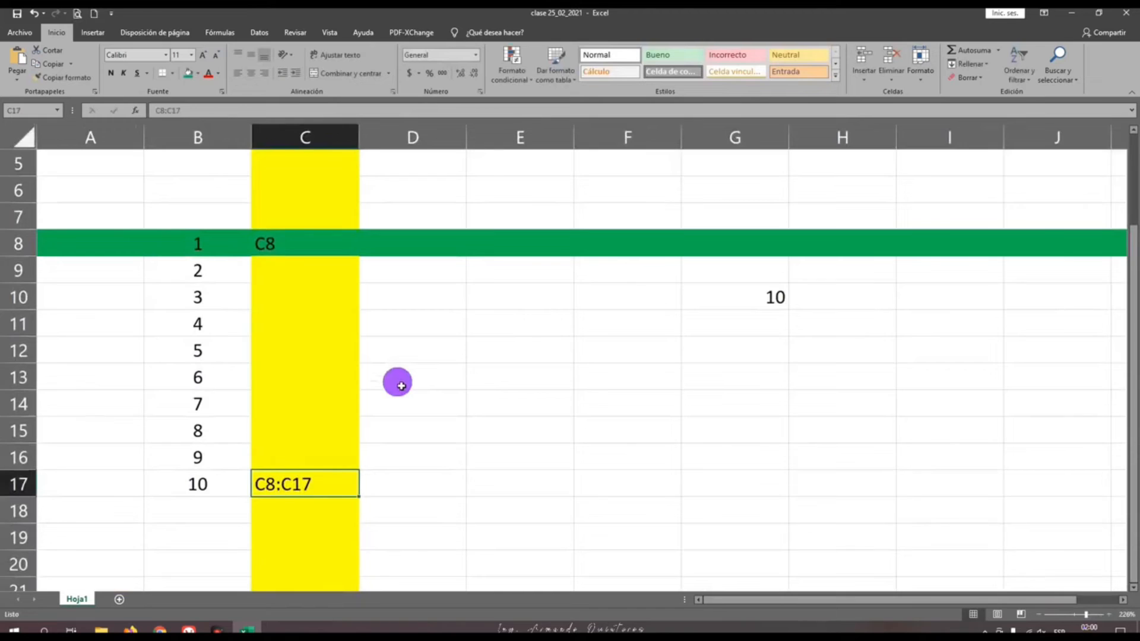
pyautogui.scroll(-1, 374, 415)
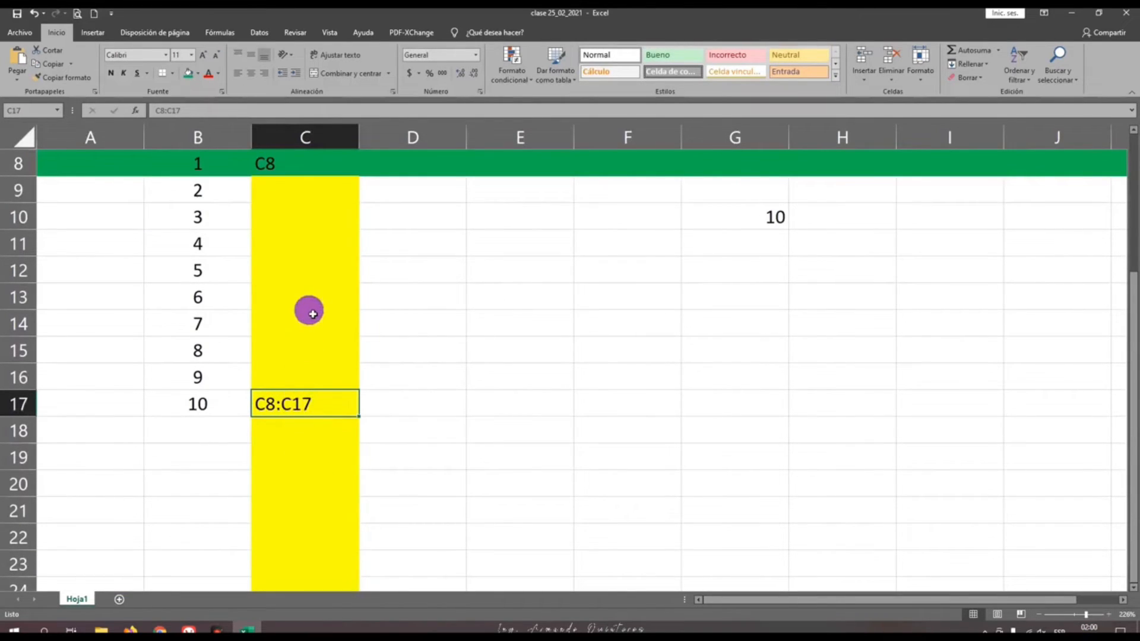
pyautogui.scroll(1, 313, 314)
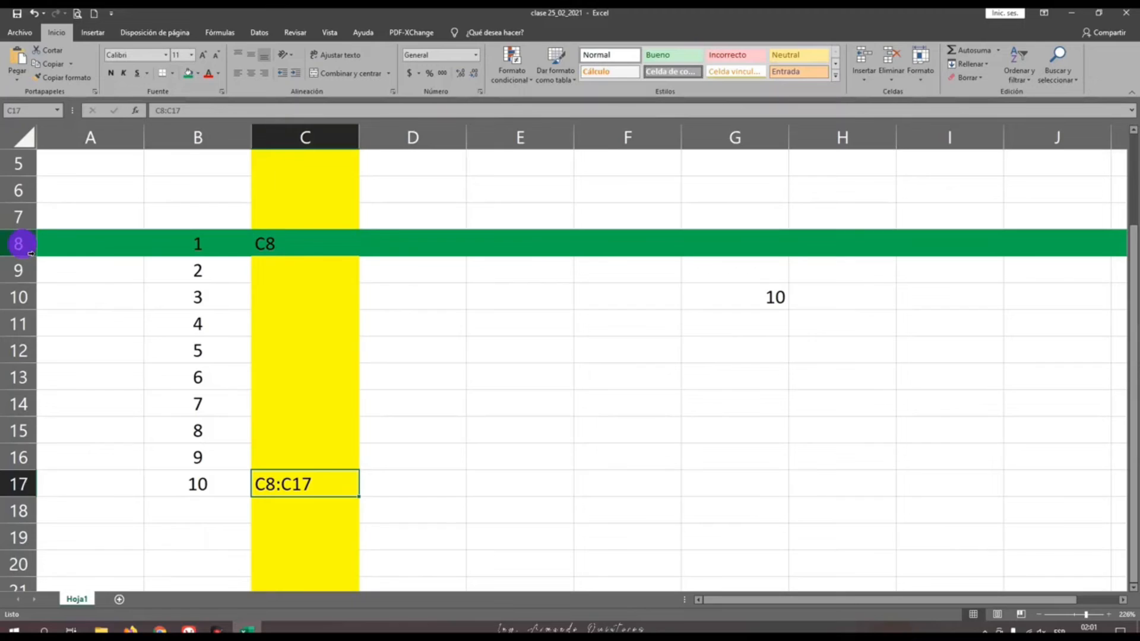
# Examine the end cells of the C8:C17 range by selecting C8, C17 and the neighbouring cell B17
pyautogui.click(274, 245)
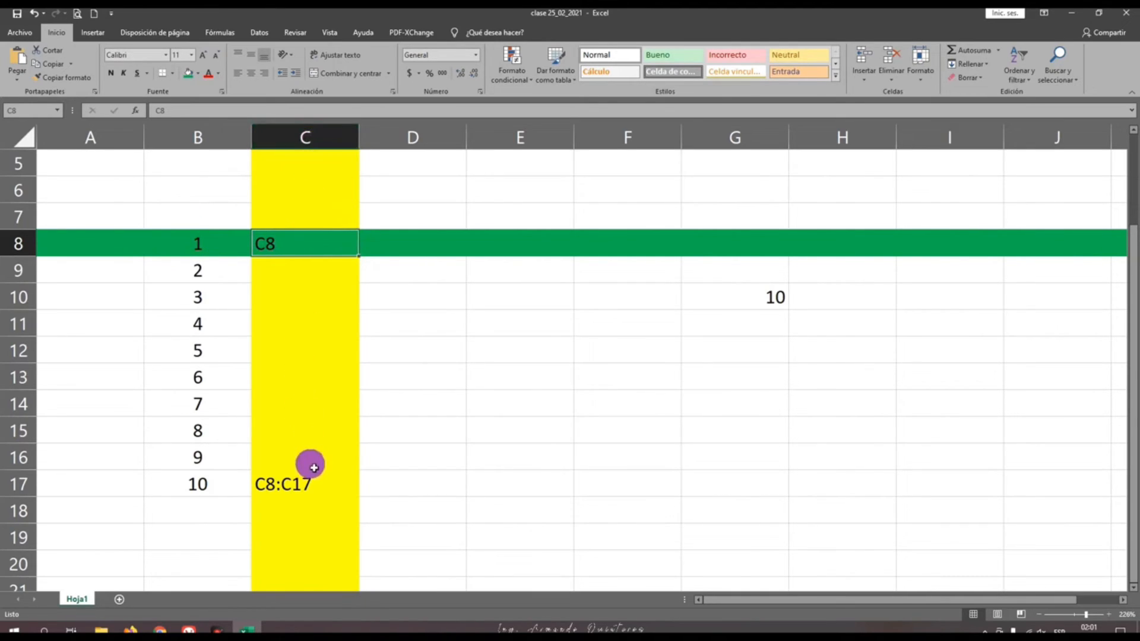
pyautogui.click(305, 491)
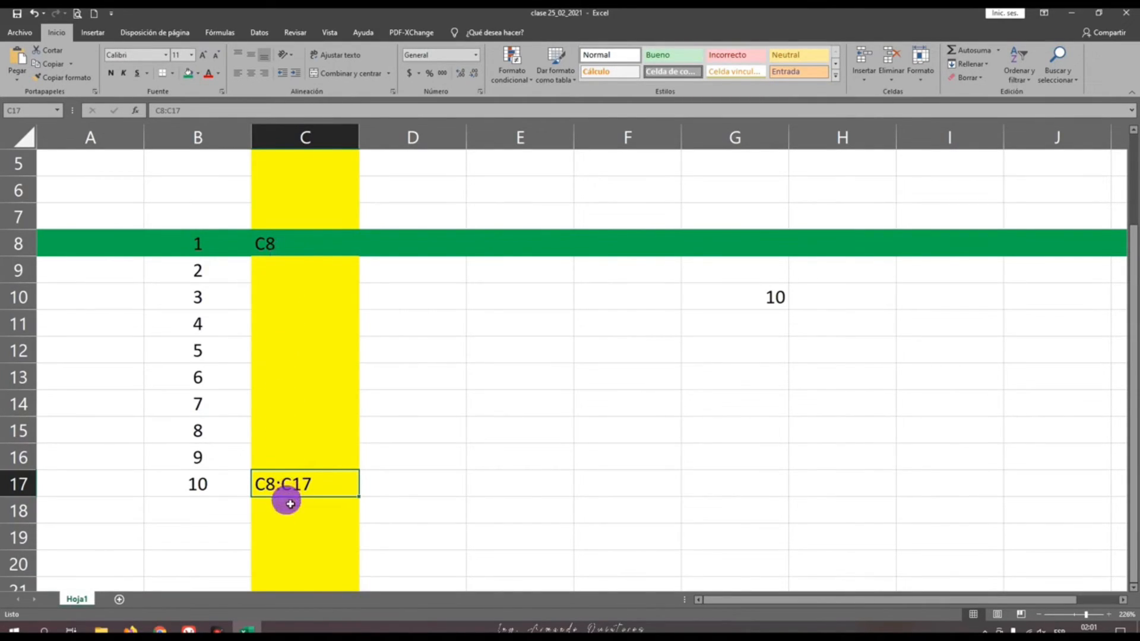
pyautogui.click(282, 245)
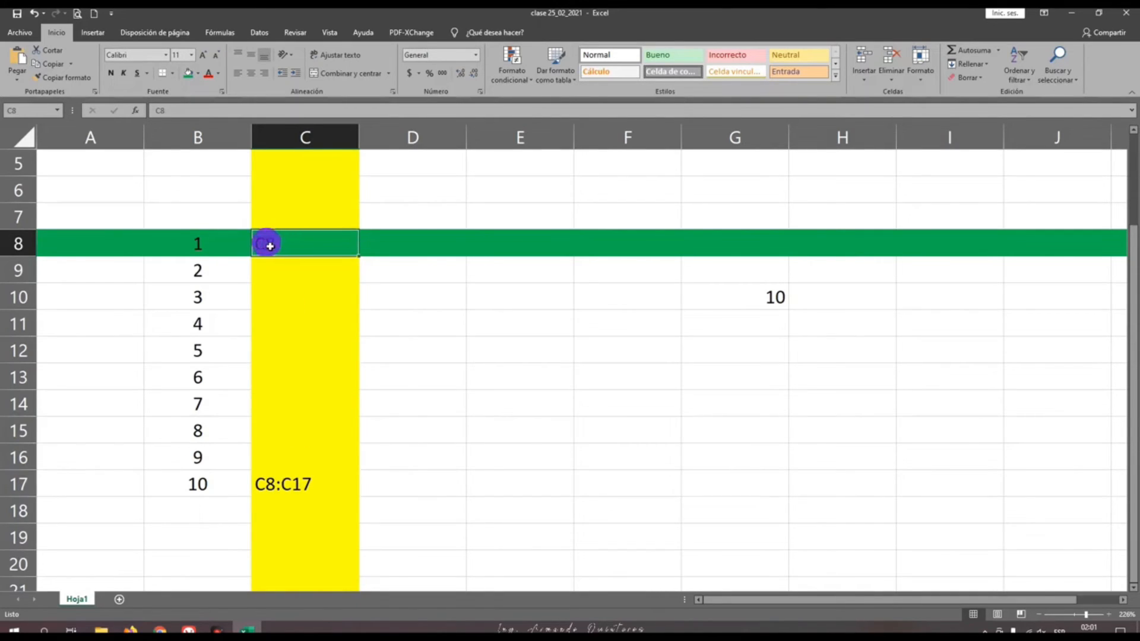
pyautogui.click(213, 491)
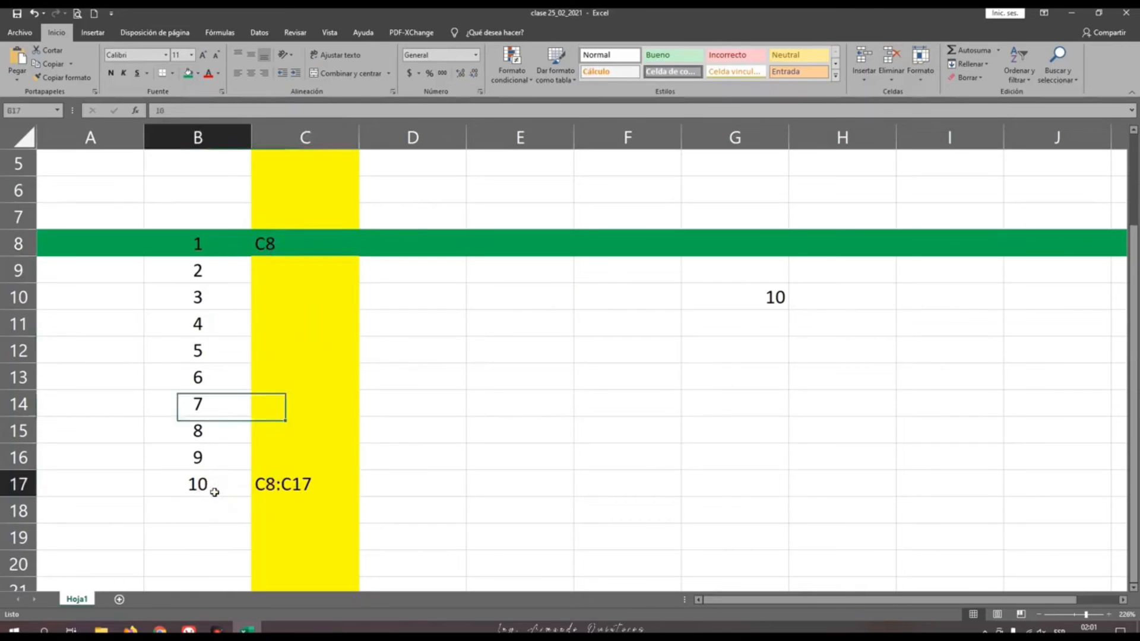
pyautogui.click(291, 492)
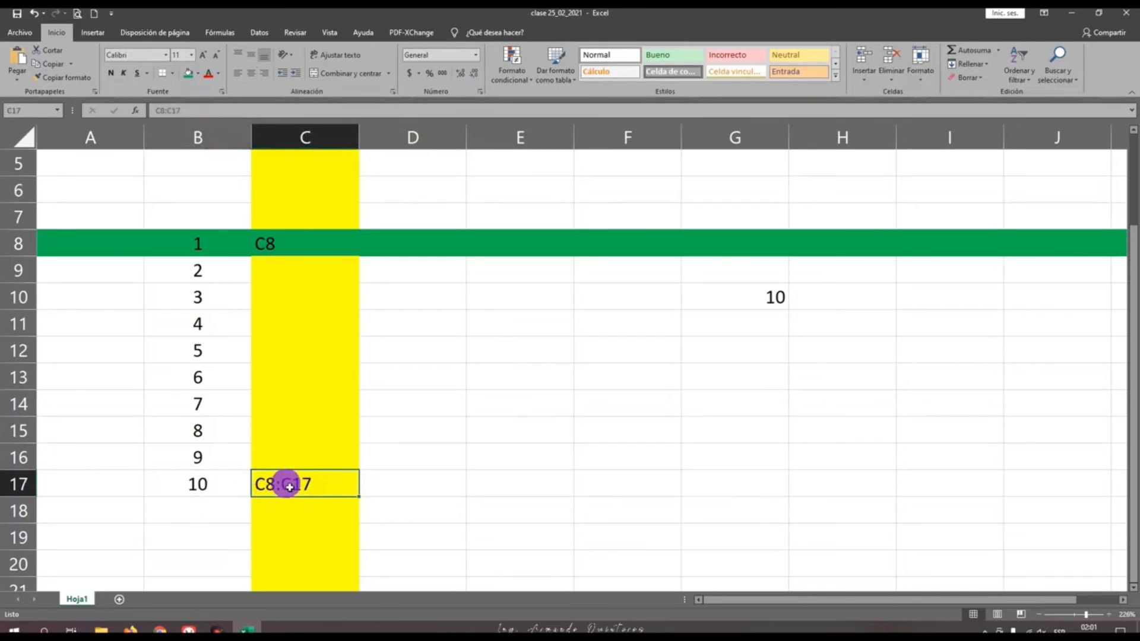
pyautogui.scroll(-1, 291, 484)
pyautogui.scroll(1, 287, 478)
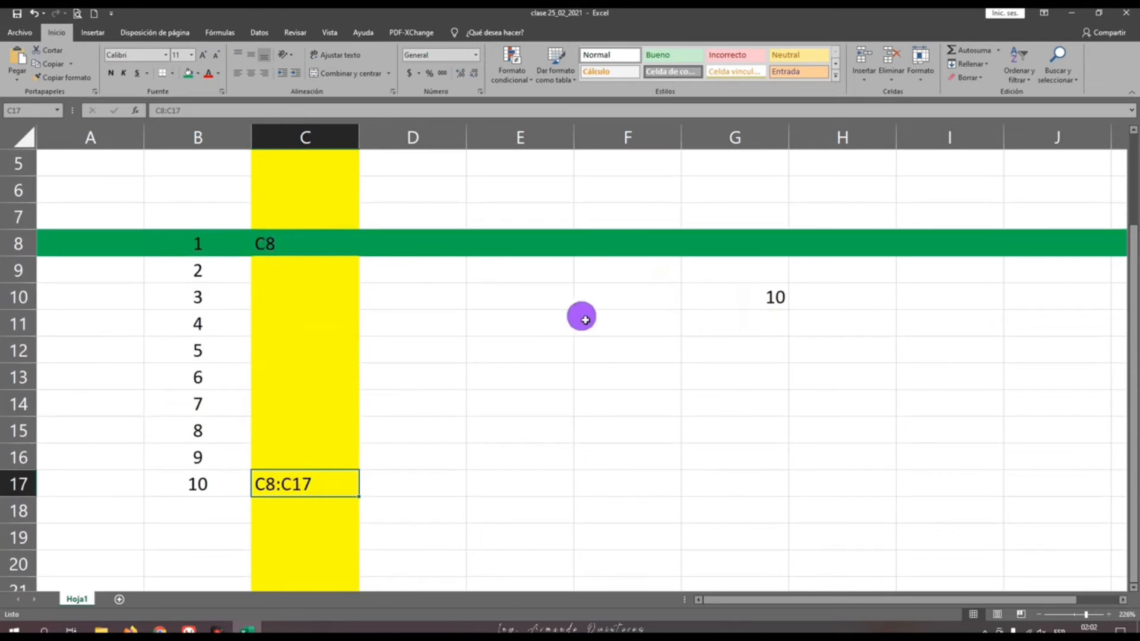
# Move the active cell from A8 through the grid by way of G8, G15, B15 and F11 to F17
pyautogui.click(104, 245)
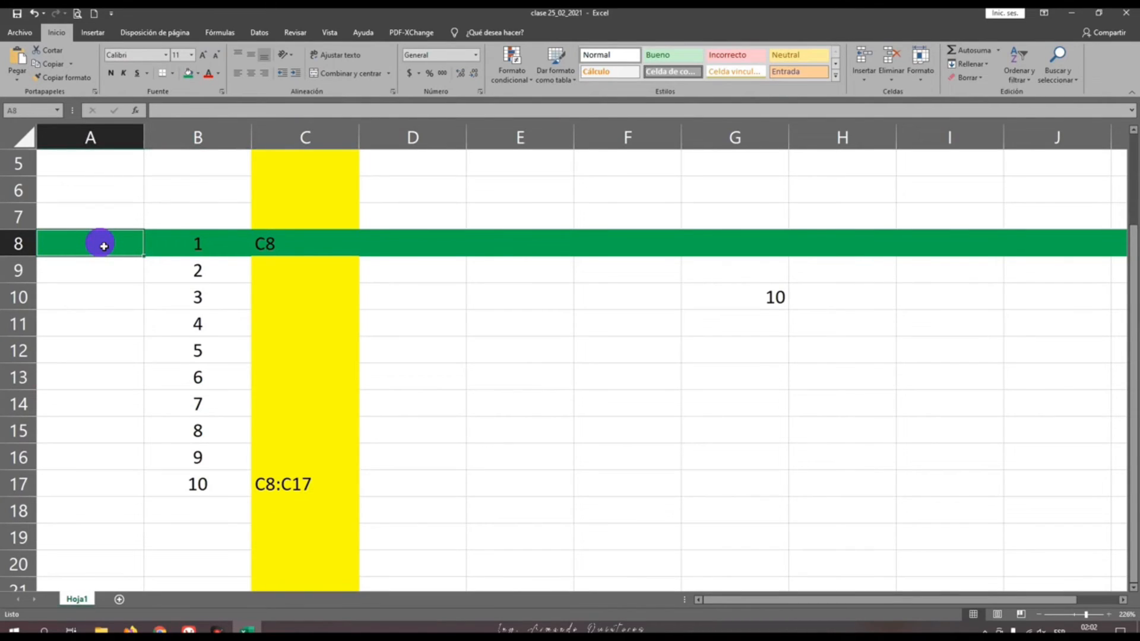
pyautogui.press('Right')
pyautogui.press('Right')
pyautogui.press('Right')
pyautogui.press('Right')
pyautogui.press('Right')
pyautogui.press('Right')
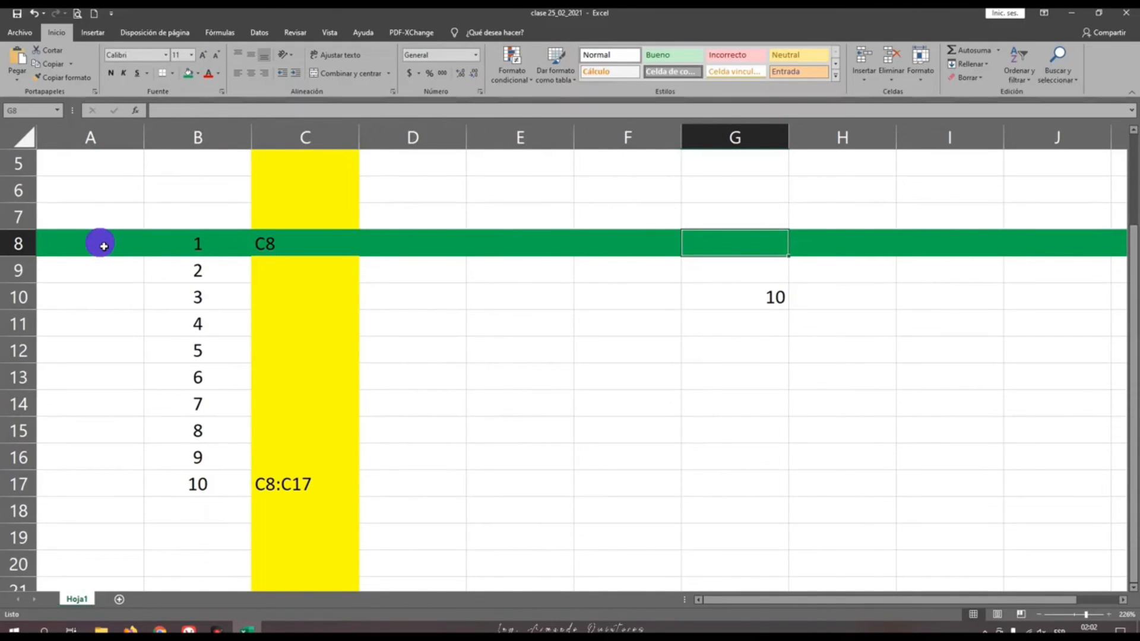
pyautogui.press('Down')
pyautogui.press('Down')
pyautogui.press('Down')
pyautogui.press('Down')
pyautogui.press('Down')
pyautogui.press('Down')
pyautogui.press('Down')
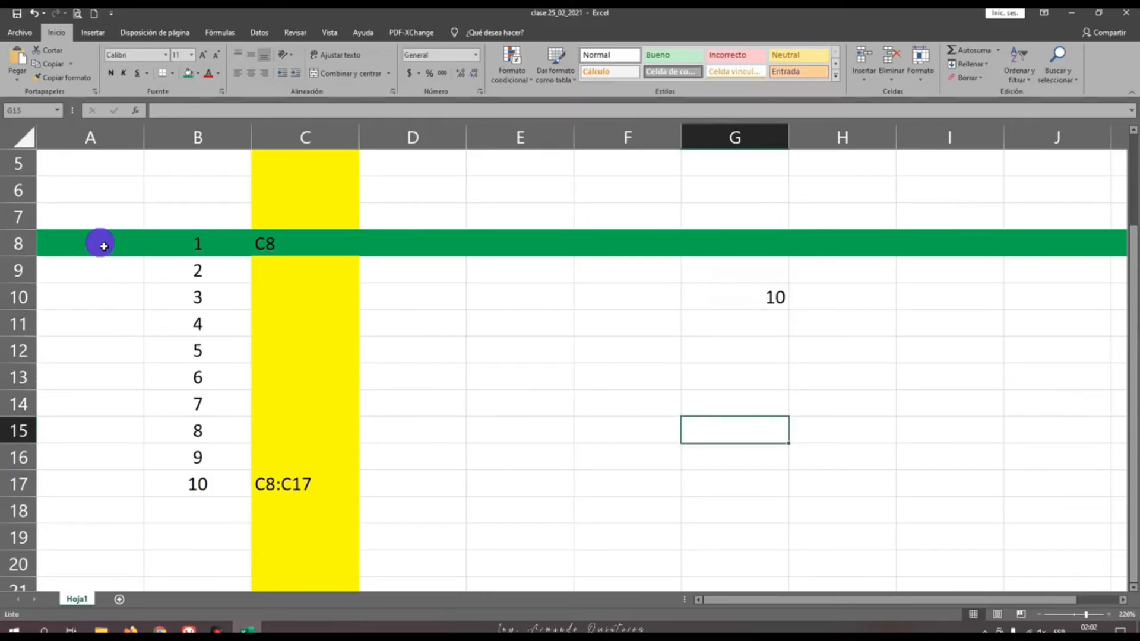
pyautogui.press('Left')
pyautogui.press('Left')
pyautogui.press('Left')
pyautogui.press('Left')
pyautogui.press('Left')
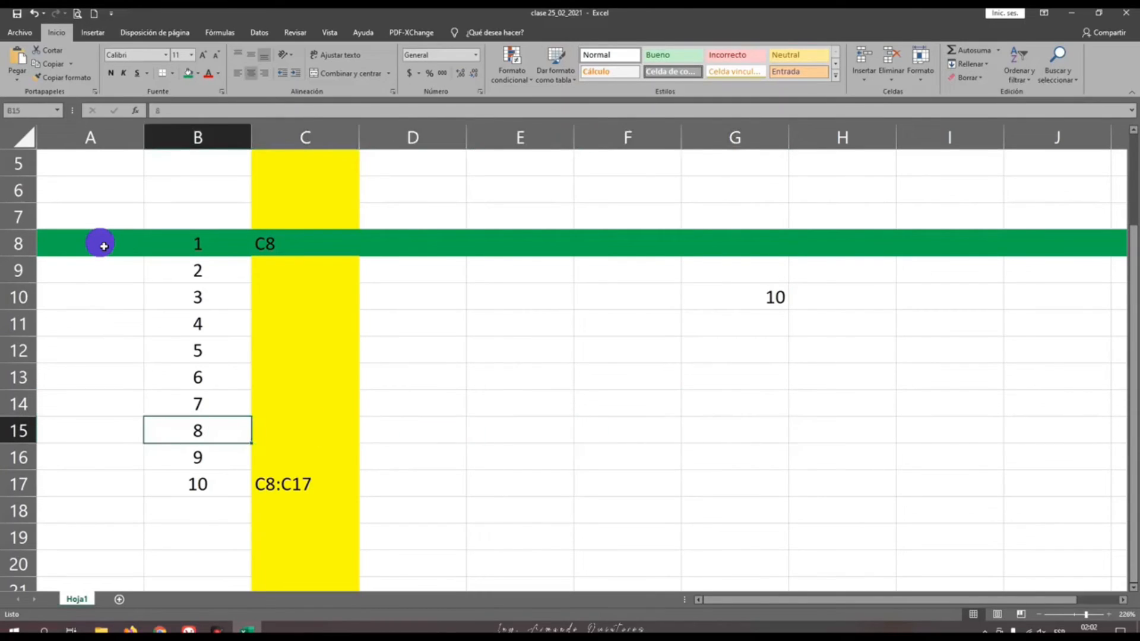
pyautogui.press('Right')
pyautogui.press('Right')
pyautogui.press('Right')
pyautogui.press('Right')
pyautogui.press('Up')
pyautogui.press('Up')
pyautogui.press('Up')
pyautogui.press('Up')
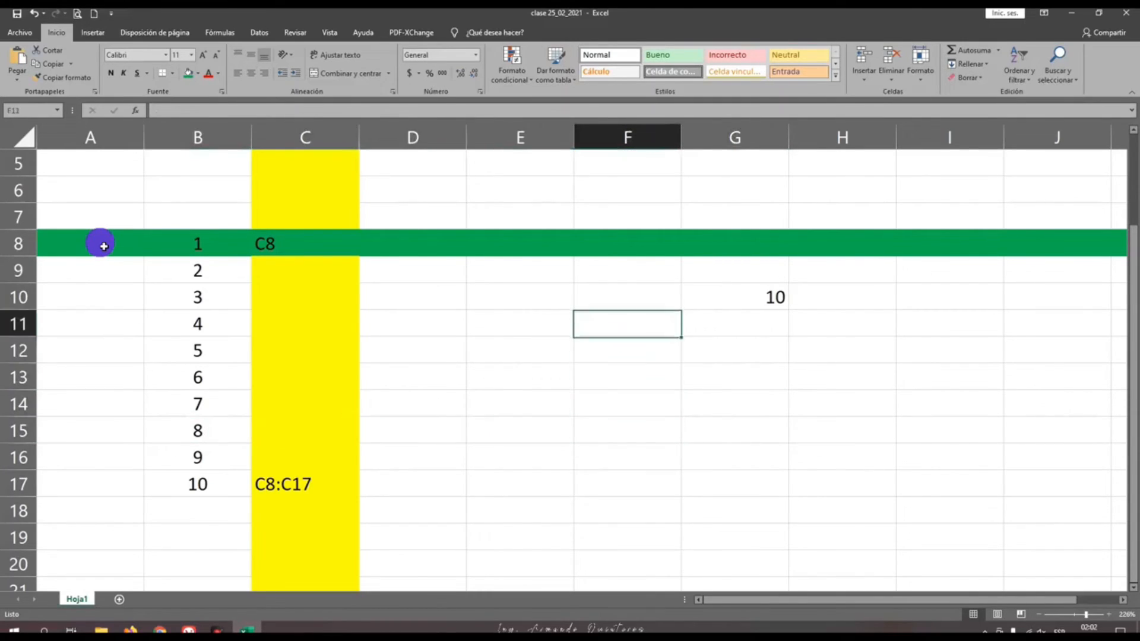
pyautogui.press('Down')
pyautogui.press('Down')
pyautogui.press('Down')
pyautogui.press('Down')
pyautogui.press('Down')
pyautogui.press('Down')
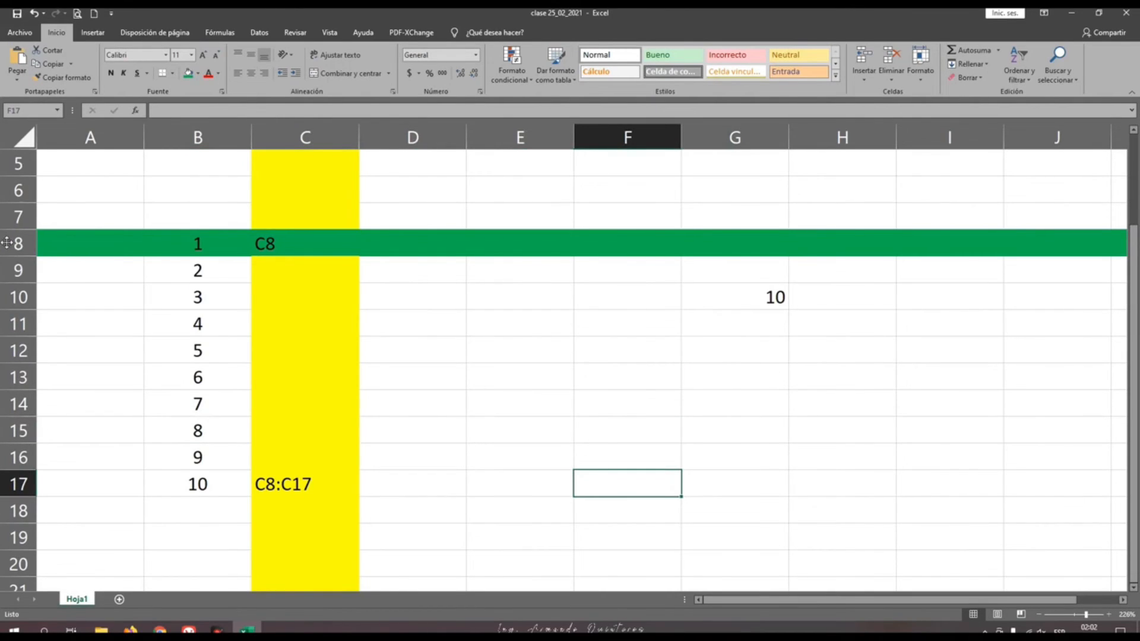
# Zoom the sheet out to 160% with row 1 in view
pyautogui.scroll(2, 415, 392)
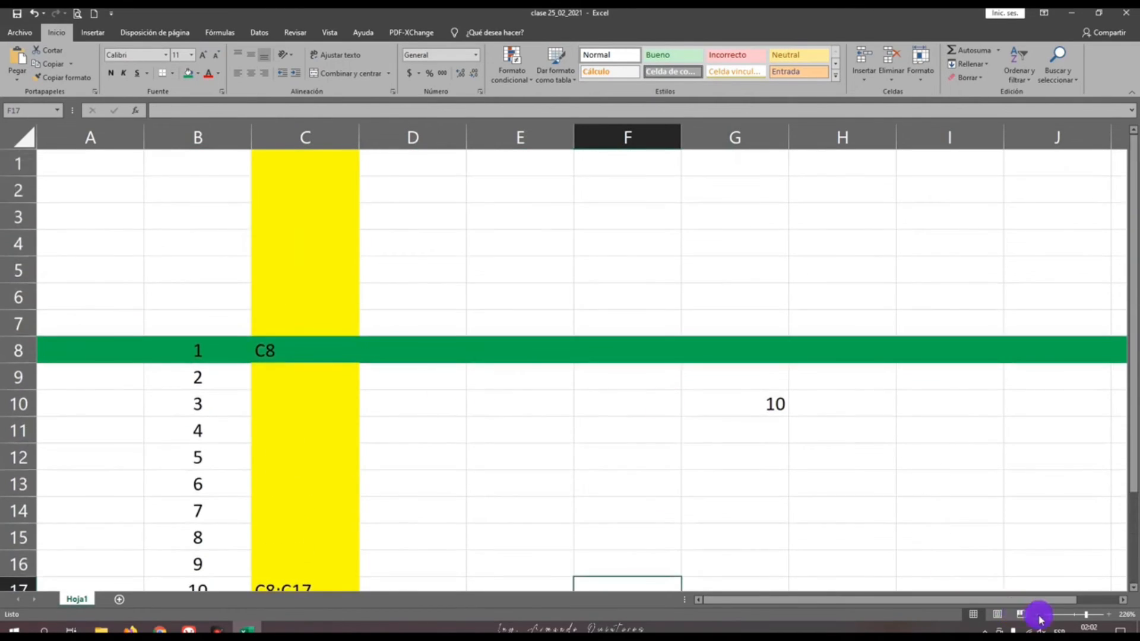
pyautogui.click(1038, 615)
pyautogui.click(1038, 615)
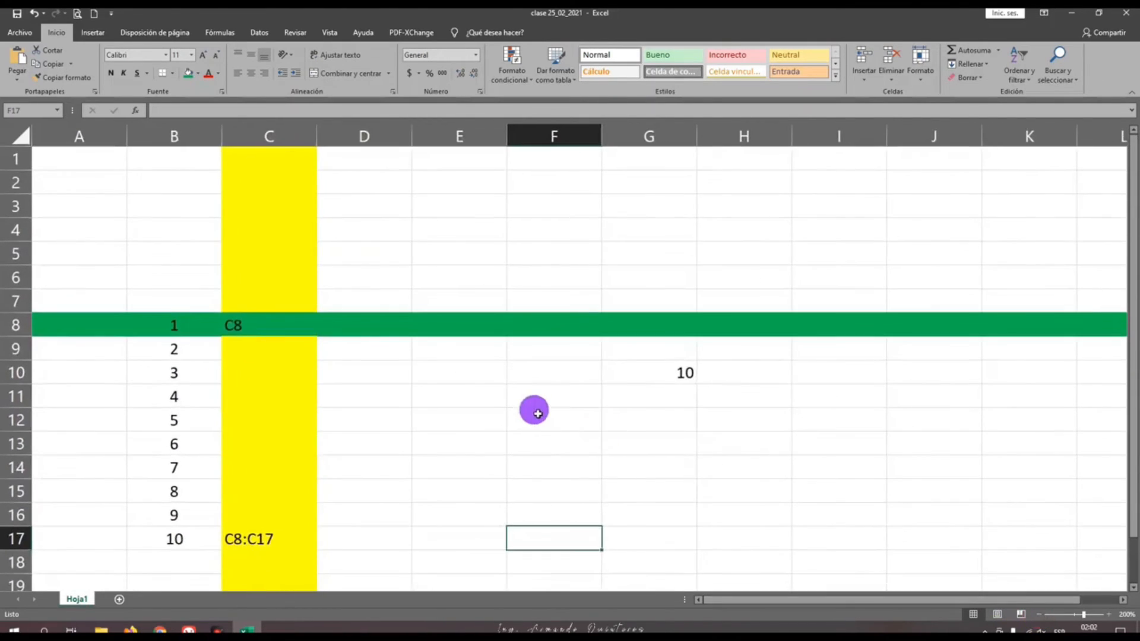
pyautogui.scroll(-1, 536, 410)
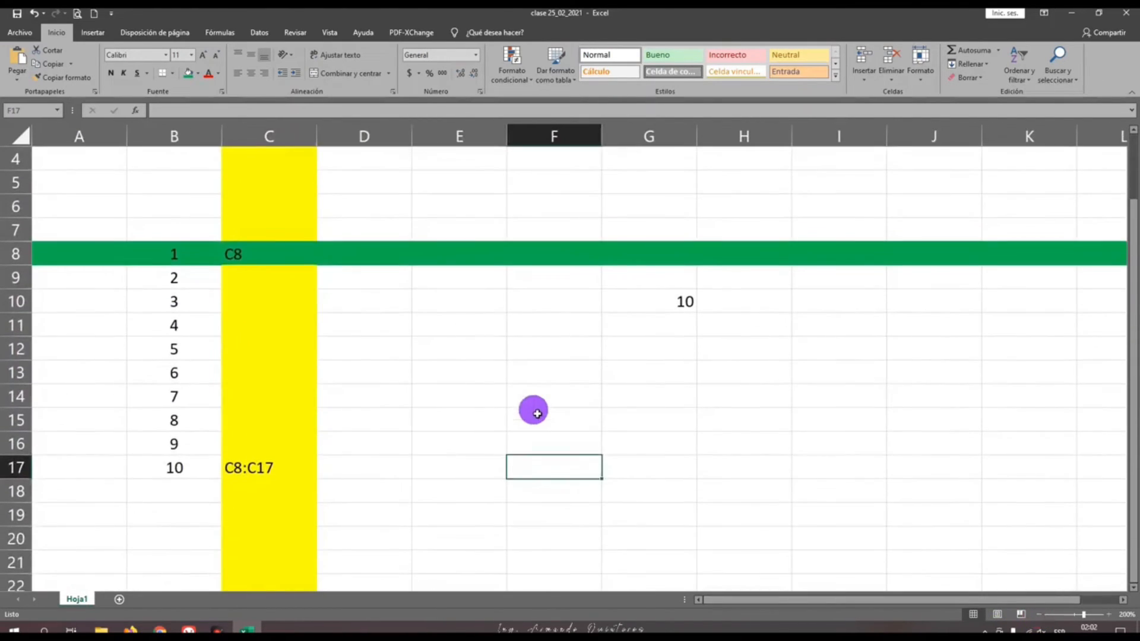
pyautogui.click(1039, 615)
pyautogui.click(1039, 615)
pyautogui.click(1039, 614)
pyautogui.click(1039, 614)
pyautogui.scroll(-2, 603, 402)
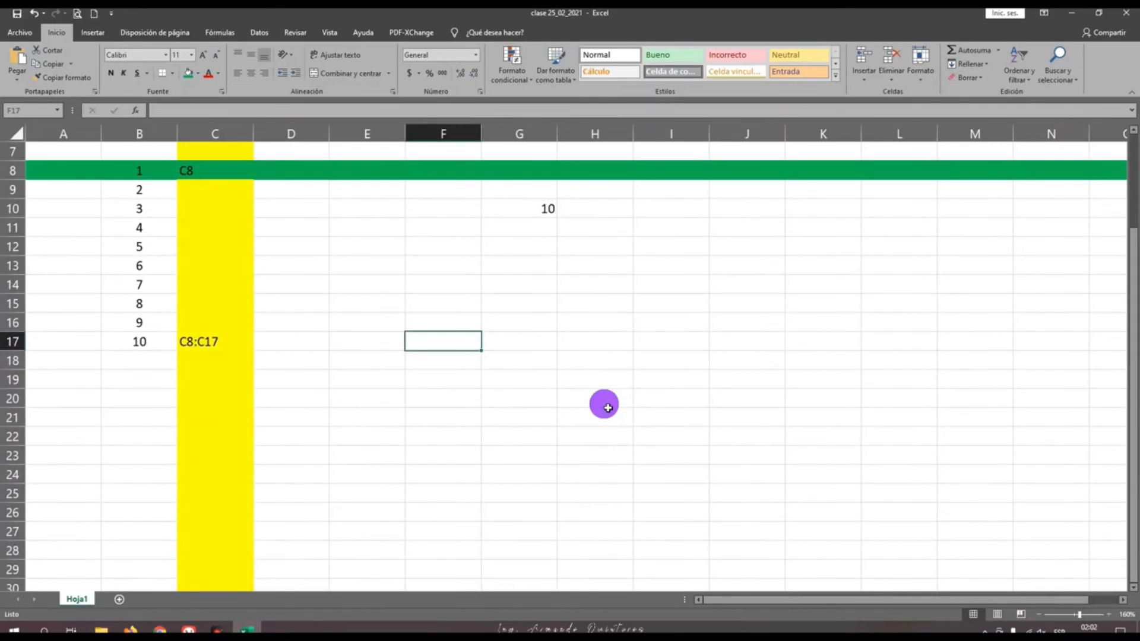
pyautogui.scroll(2, 603, 402)
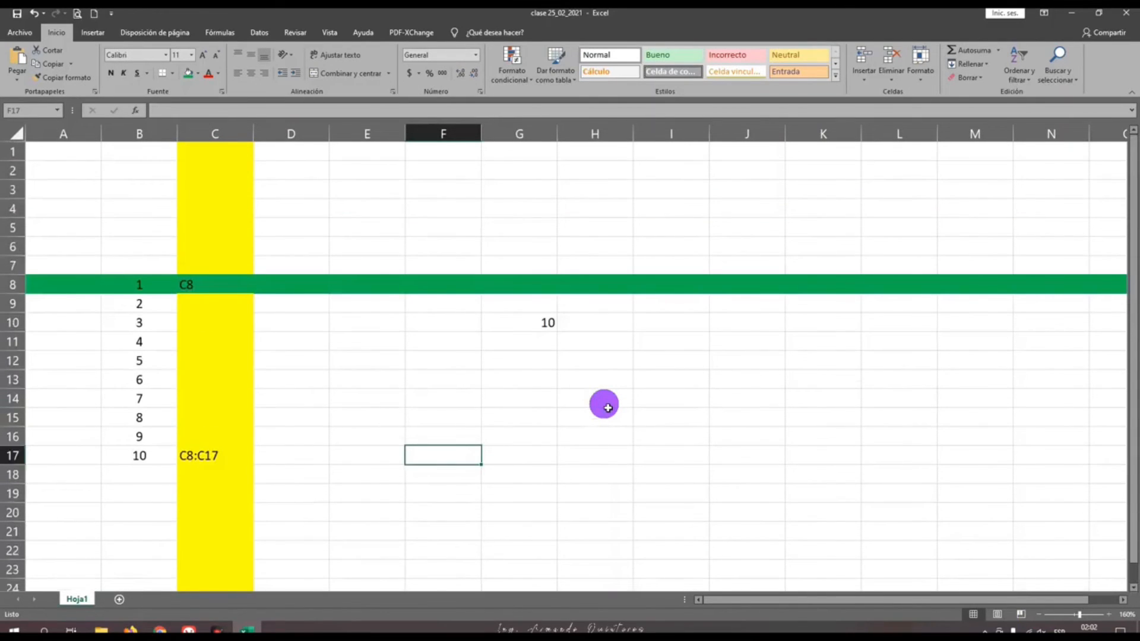
pyautogui.scroll(-1, 395, 345)
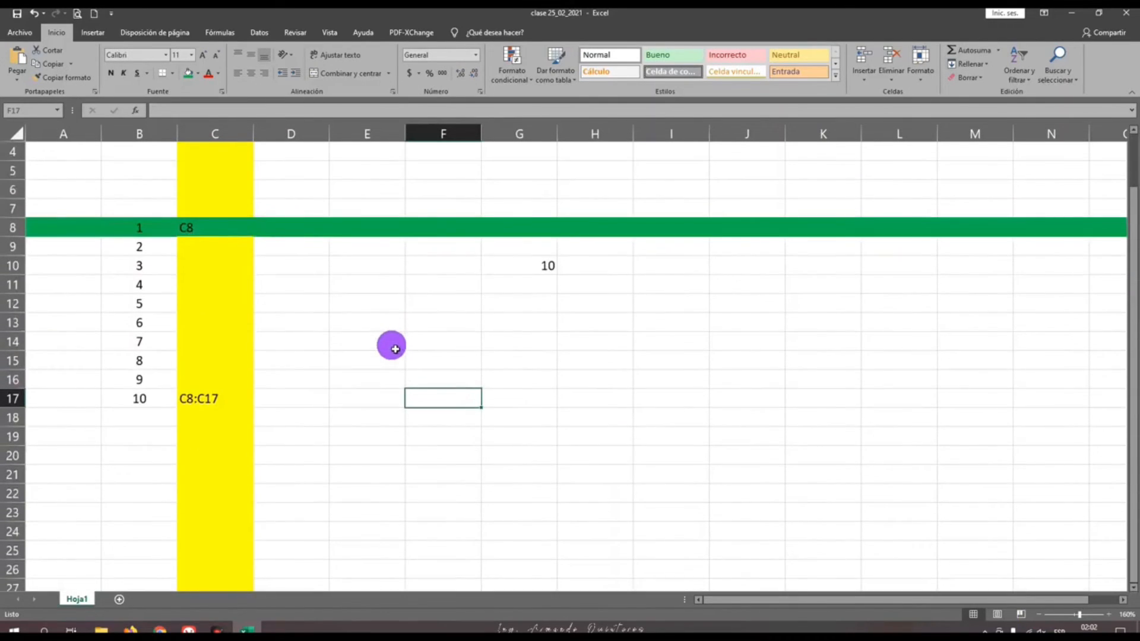
pyautogui.scroll(1, 396, 349)
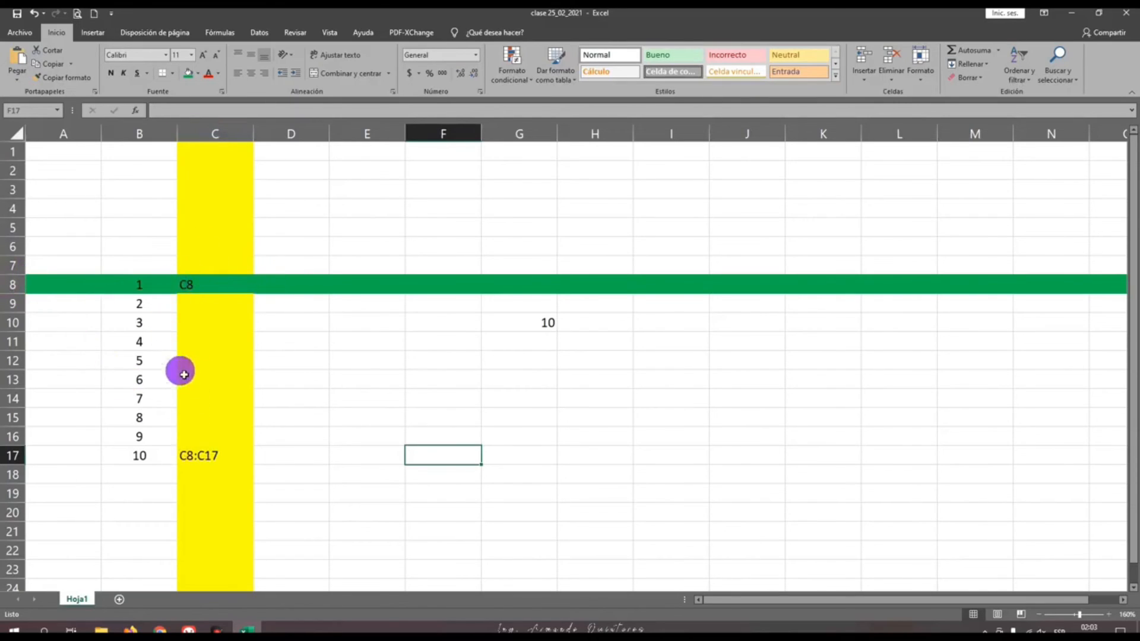
# Select cell C8, close the workbook with its changes saved, and close the Documents folder window
pyautogui.click(202, 290)
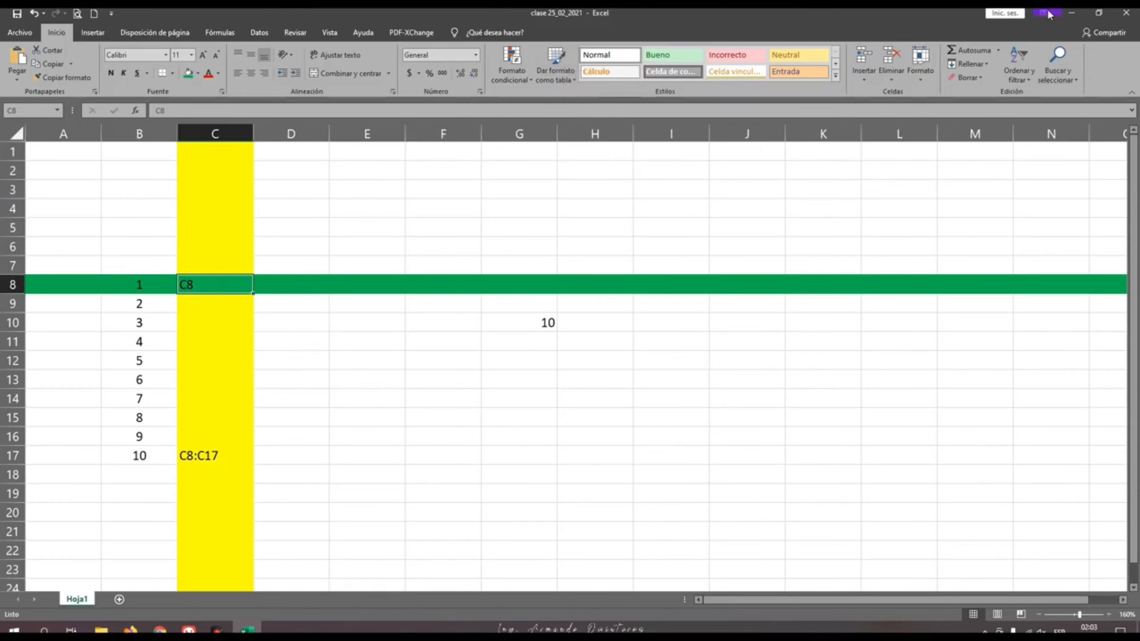
pyautogui.click(1129, 14)
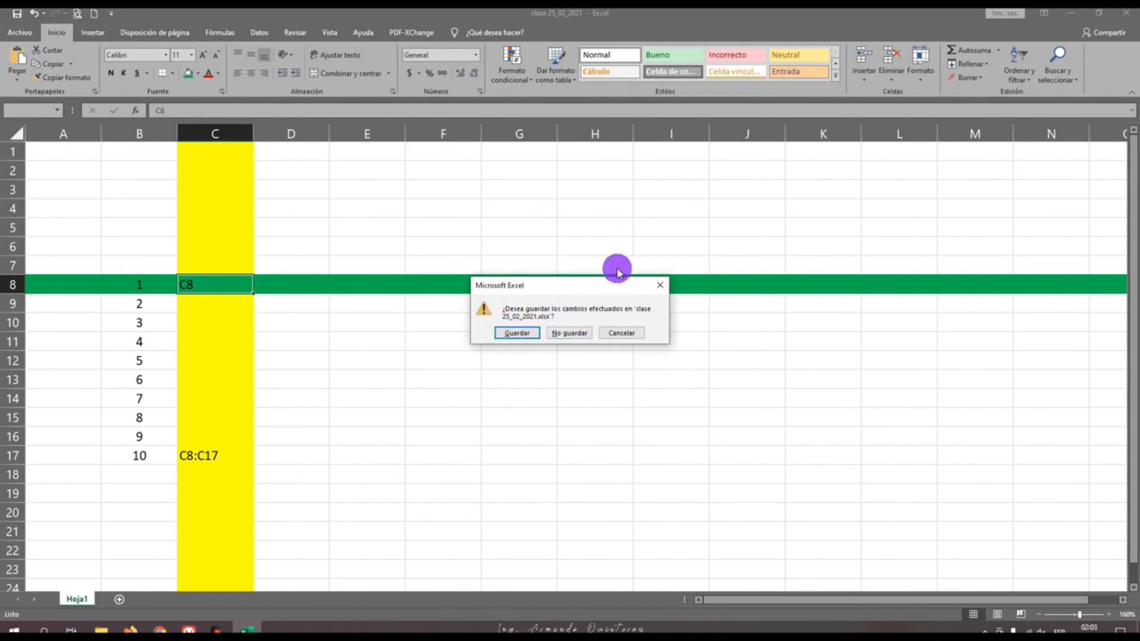
pyautogui.click(515, 332)
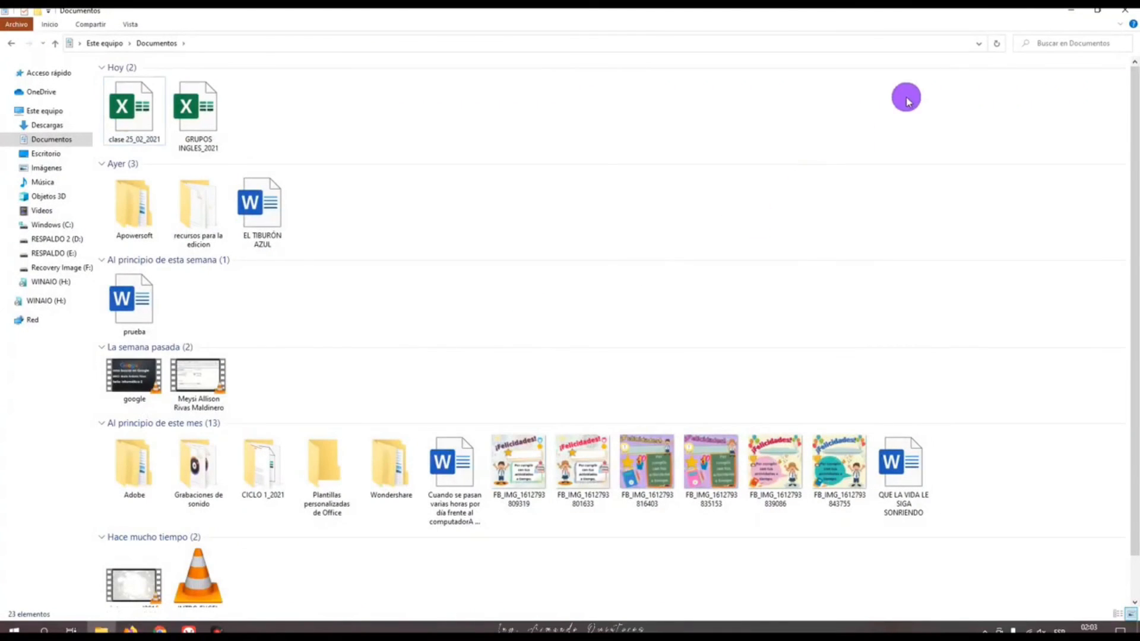
pyautogui.click(1124, 11)
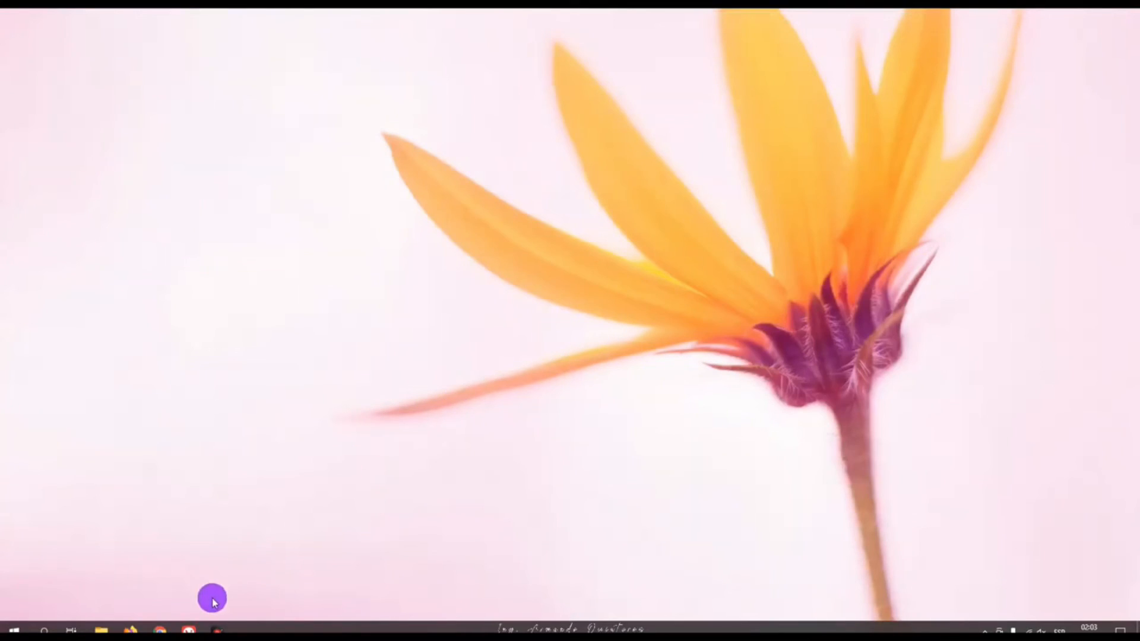
# Reopen the workbook clase 25_02_2021 from the Documents folder in File Explorer
pyautogui.click(107, 628)
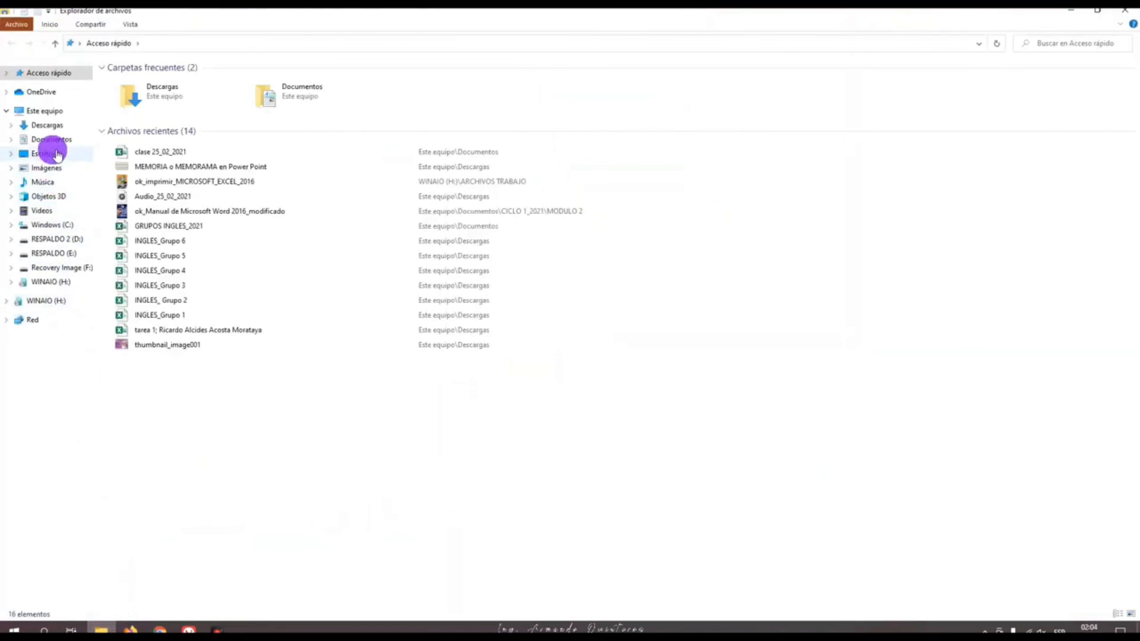
pyautogui.click(52, 140)
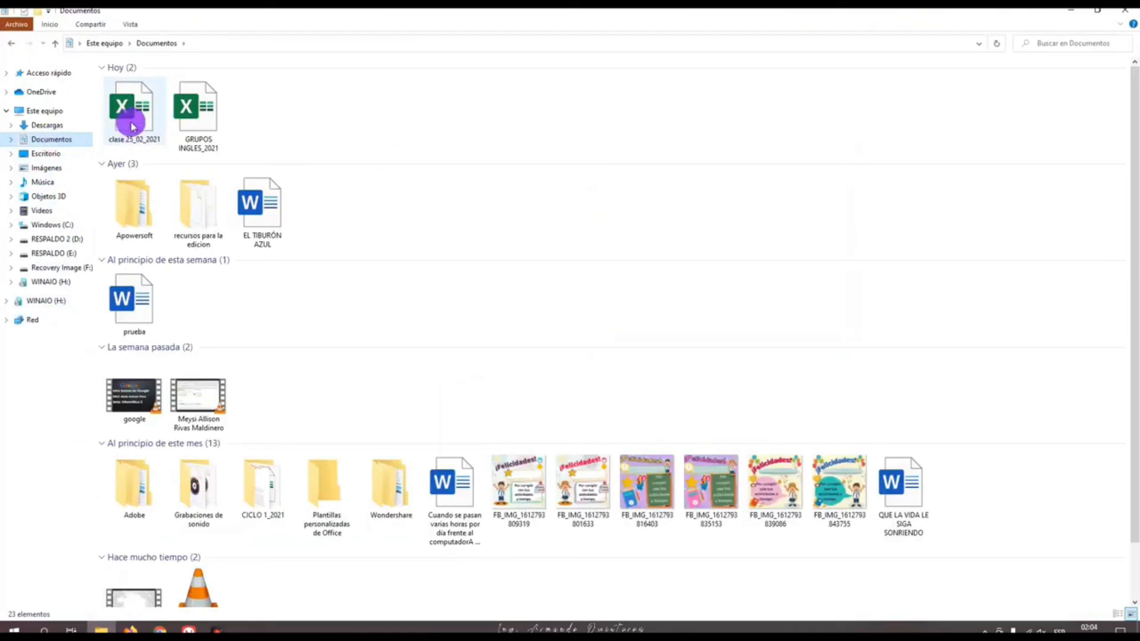
pyautogui.click(132, 126)
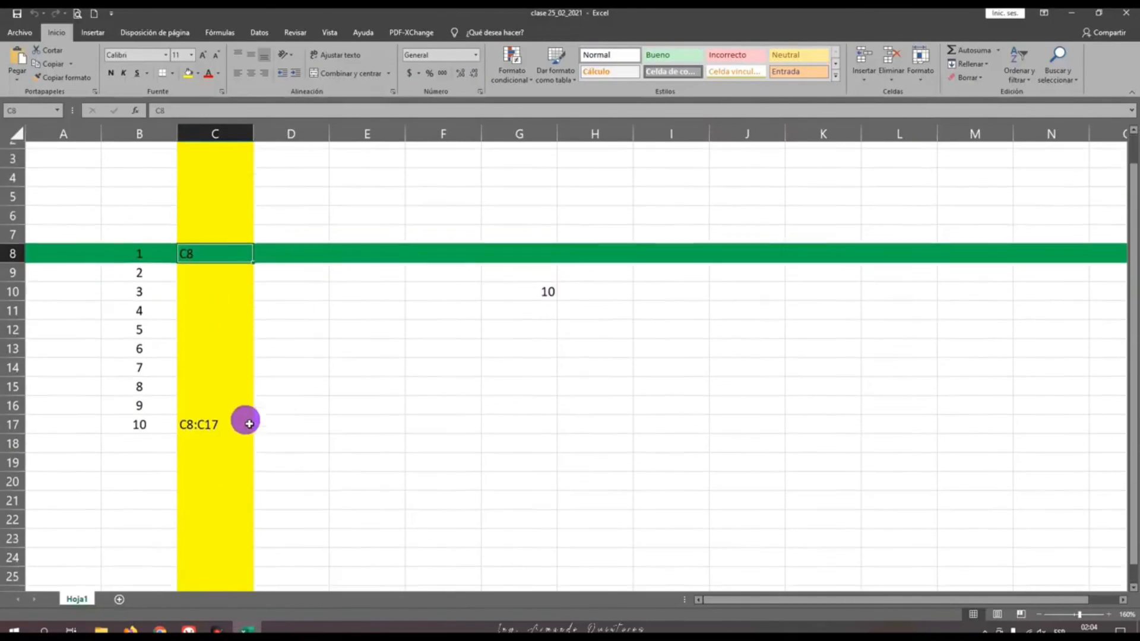
# Look over the contents of the reopened sheet and select cells B8 and C8 in the green row
pyautogui.scroll(-3, 267, 391)
pyautogui.scroll(3, 291, 374)
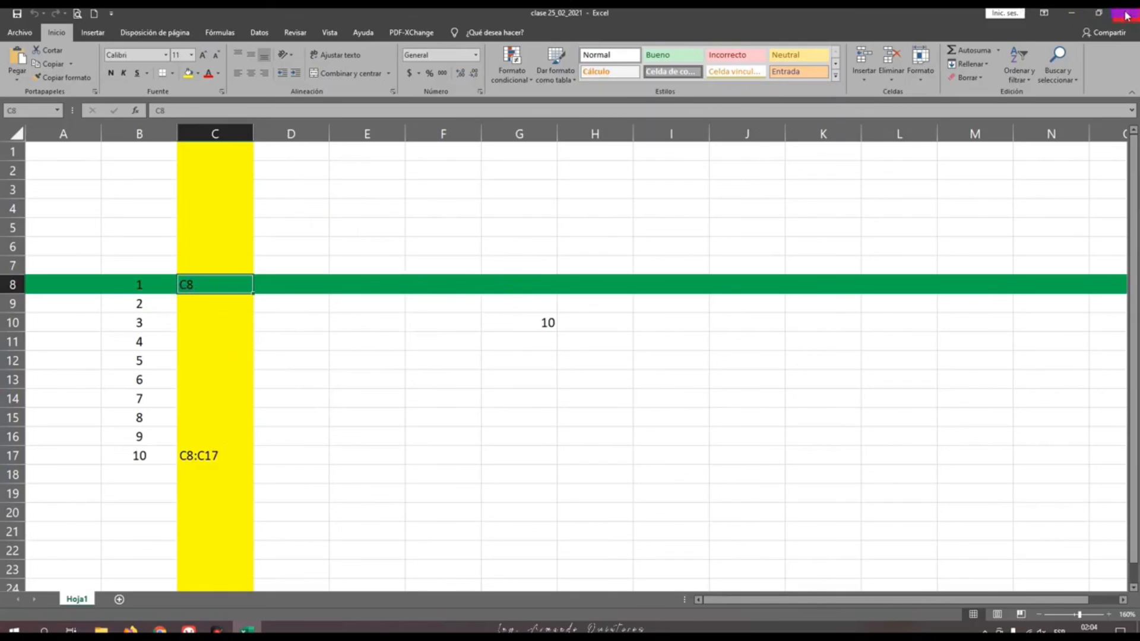
pyautogui.scroll(-1, 240, 354)
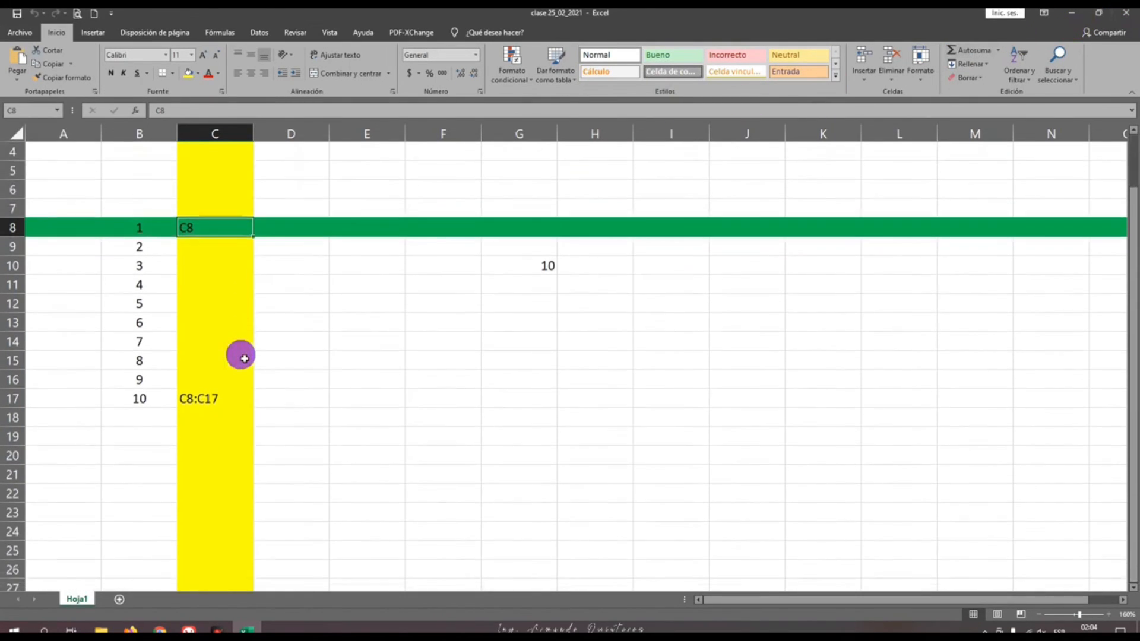
pyautogui.scroll(1, 243, 358)
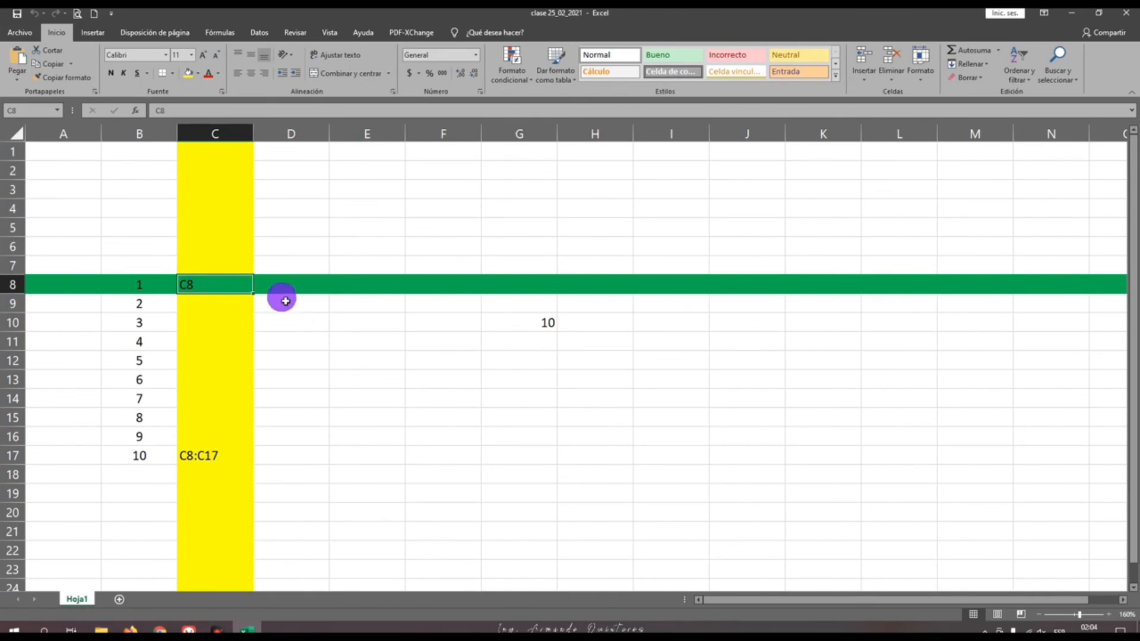
pyautogui.click(278, 288)
pyautogui.click(243, 288)
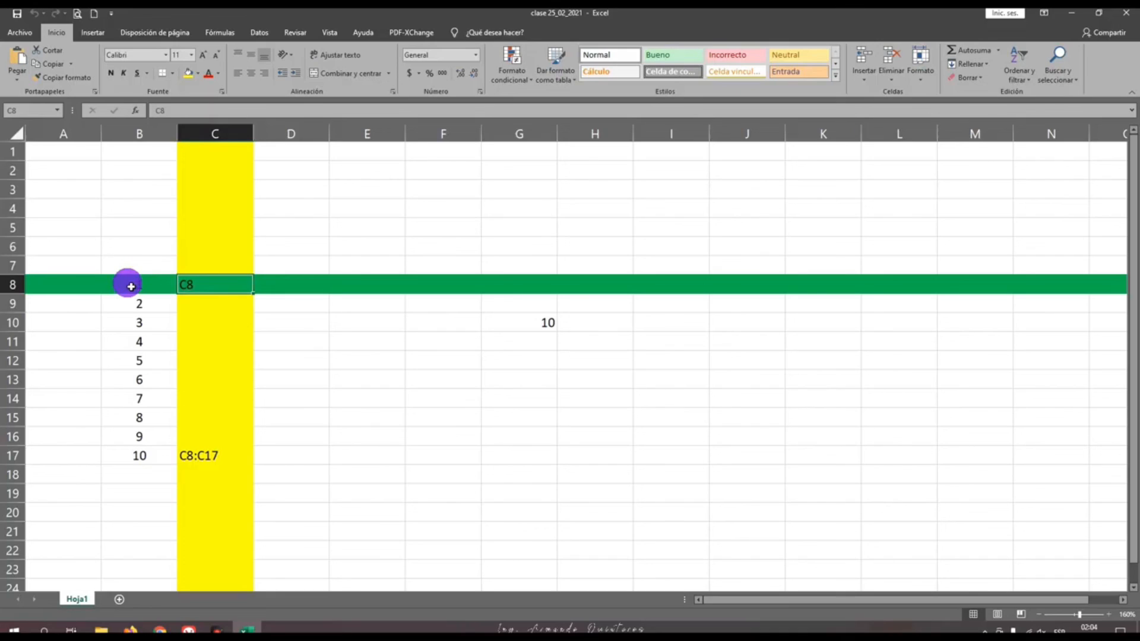
pyautogui.click(132, 287)
pyautogui.keyDown('shift'); pyautogui.click(188, 286); pyautogui.keyUp('shift')
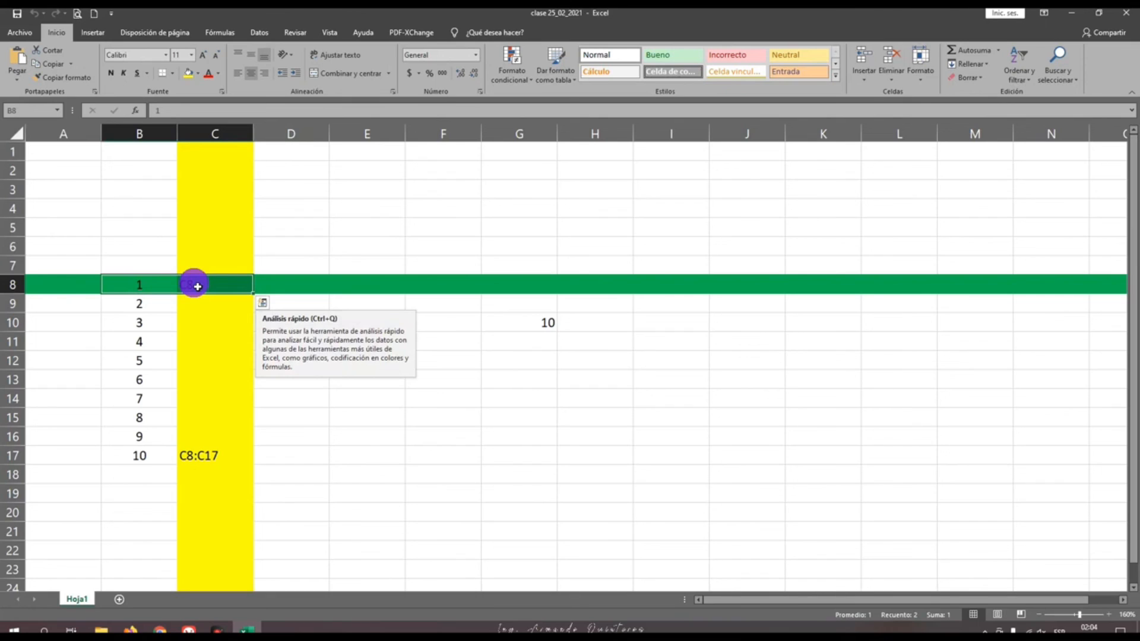
# Close the clase 25_02_2021 workbook and the Documents folder window to return to the desktop
pyautogui.click(1126, 12)
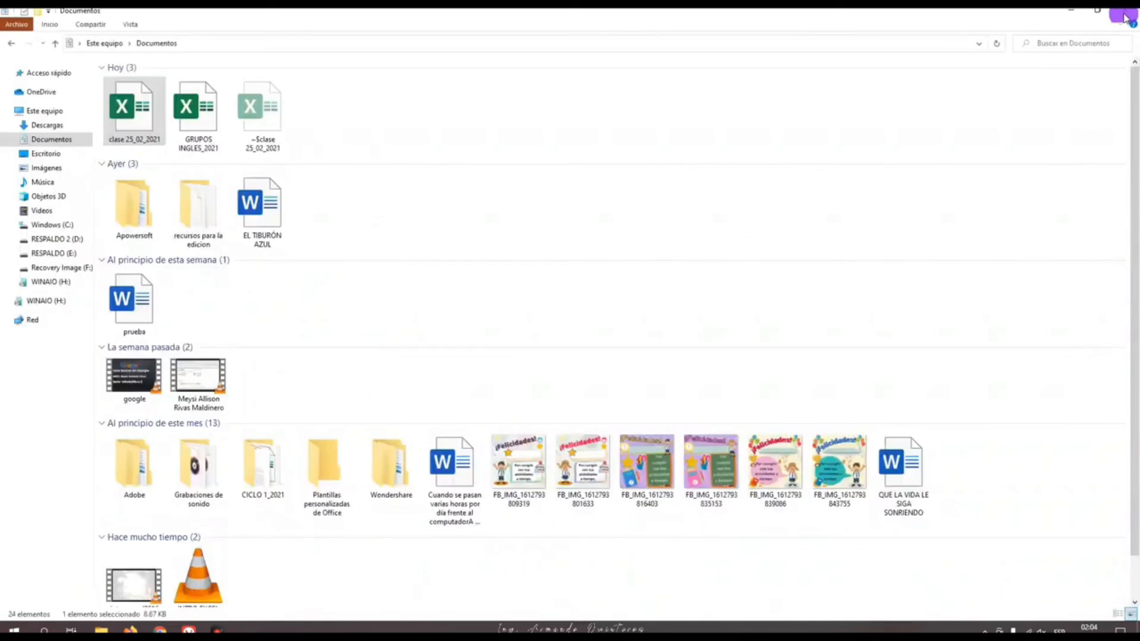
pyautogui.click(1125, 11)
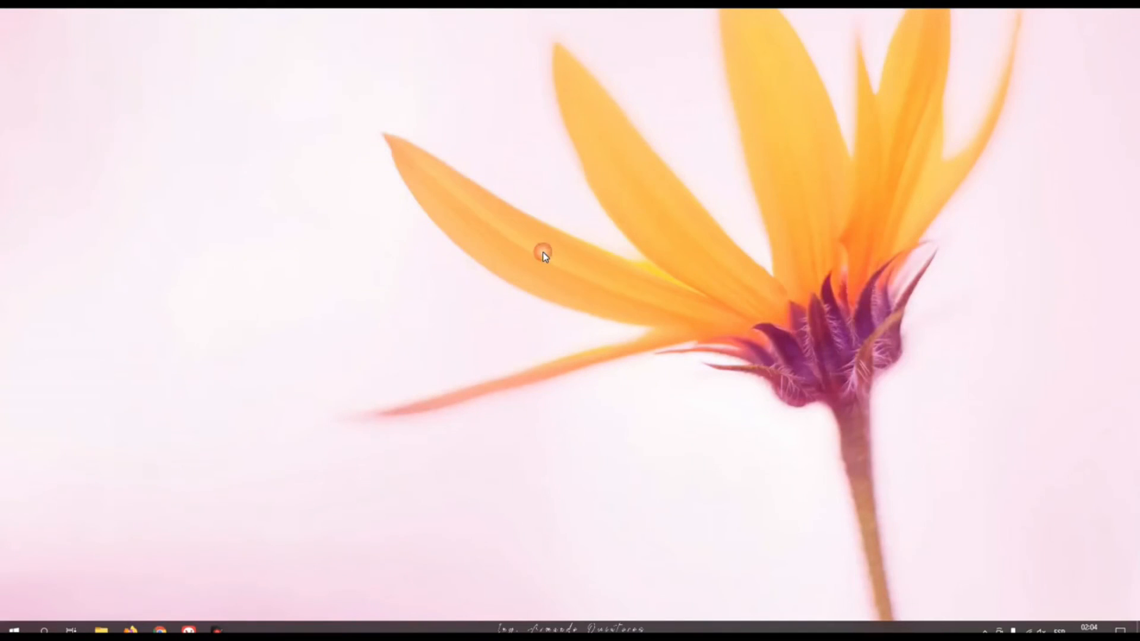